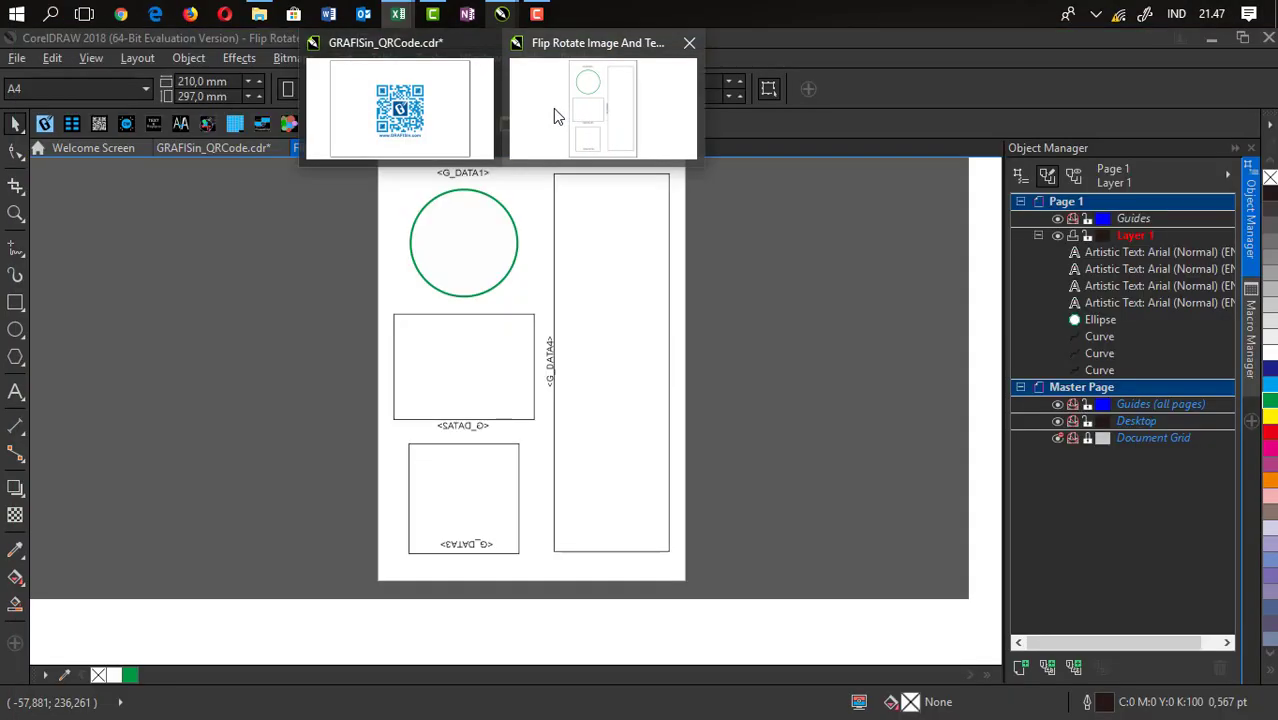
{"action": "left_click", "coordinate": [553, 108]}
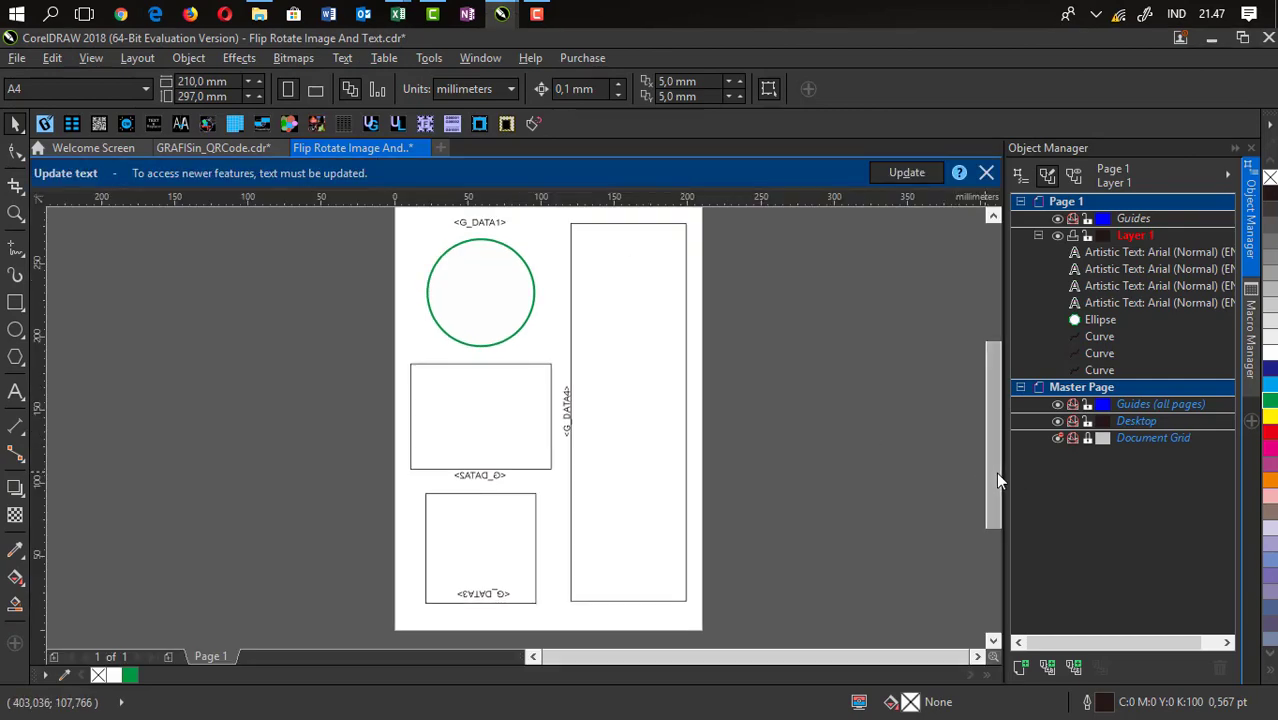
{"action": "left_click_drag", "start_coordinate": [995, 472], "coordinate": [993, 466]}
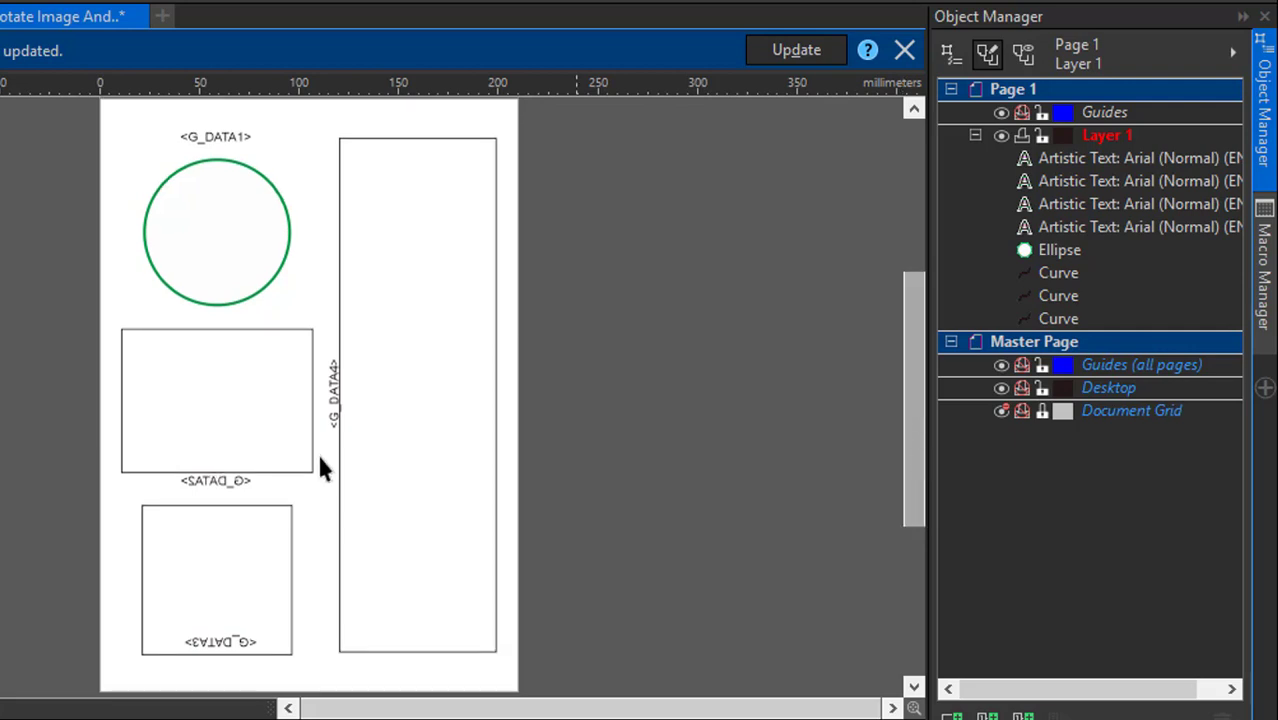
{"action": "left_click", "coordinate": [198, 258]}
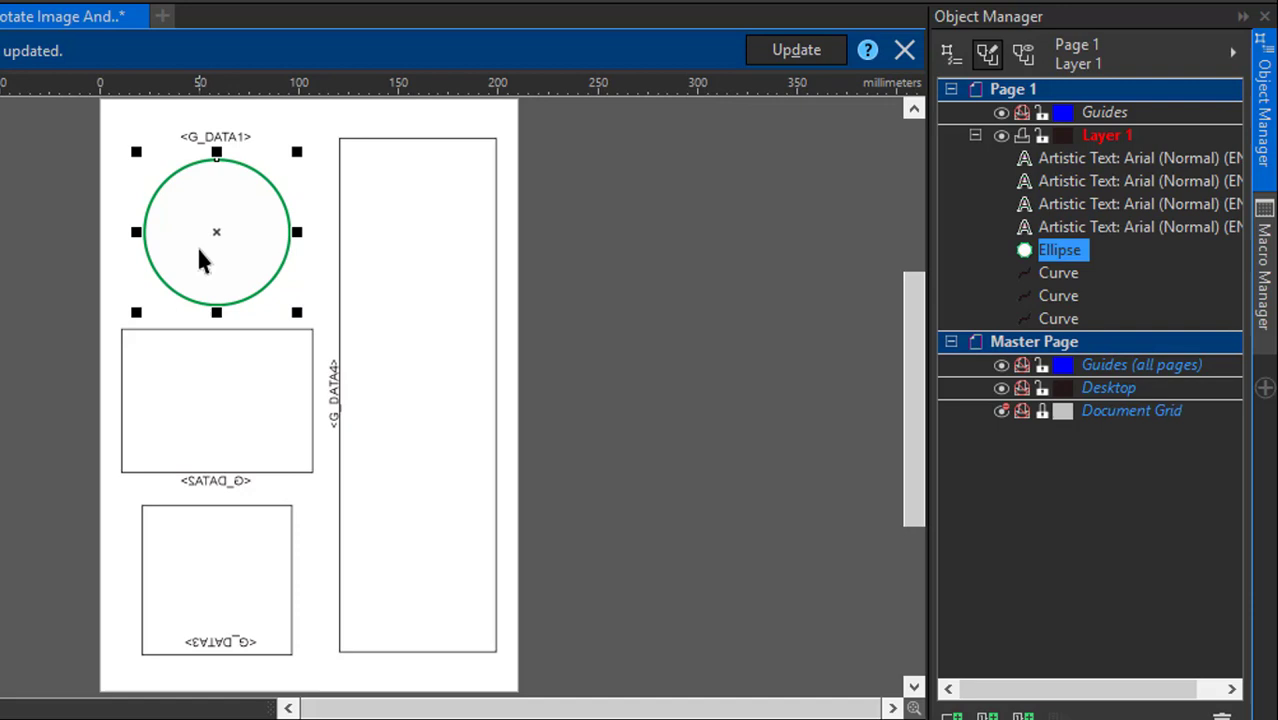
{"action": "left_click", "coordinate": [191, 372]}
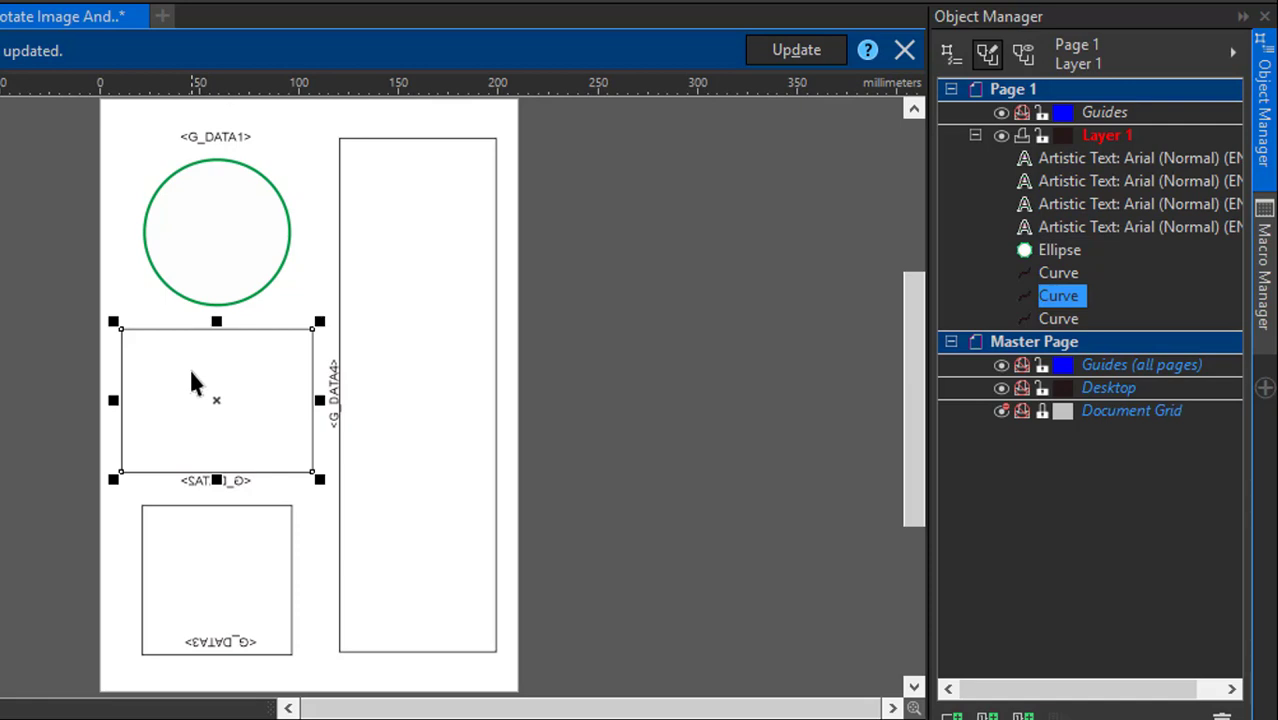
{"action": "left_click", "coordinate": [213, 580]}
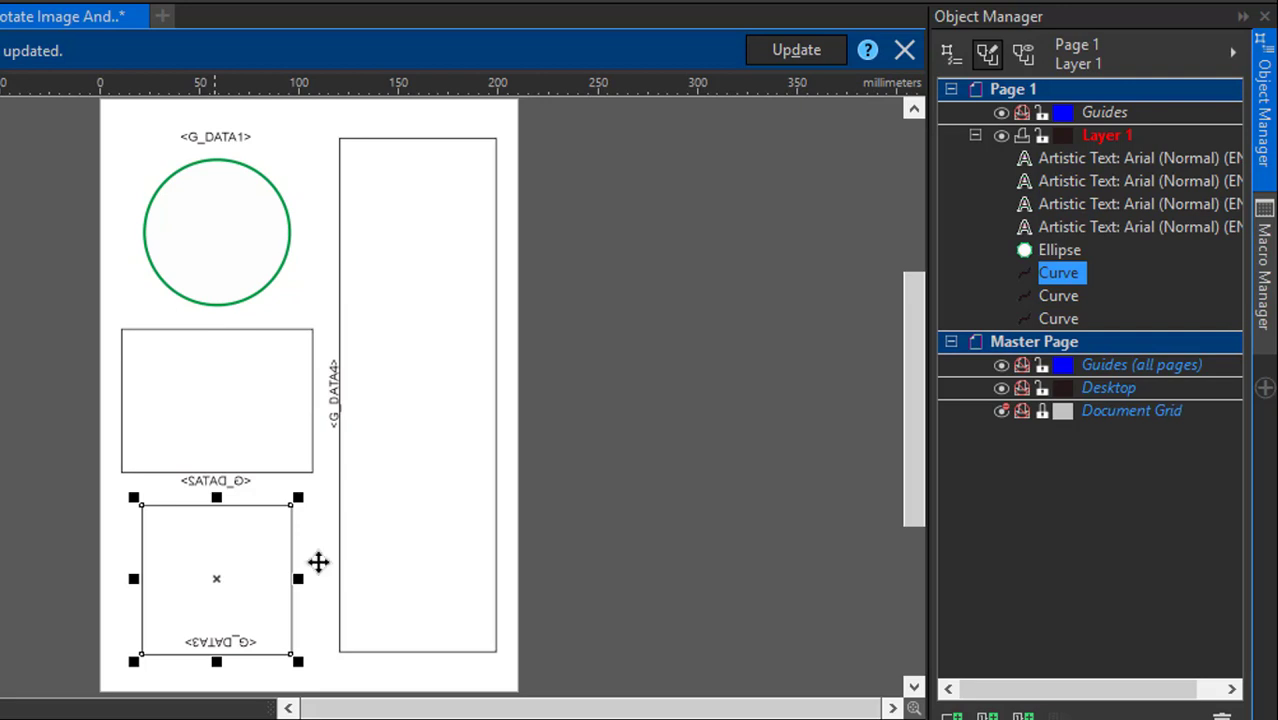
{"action": "left_click", "coordinate": [443, 522]}
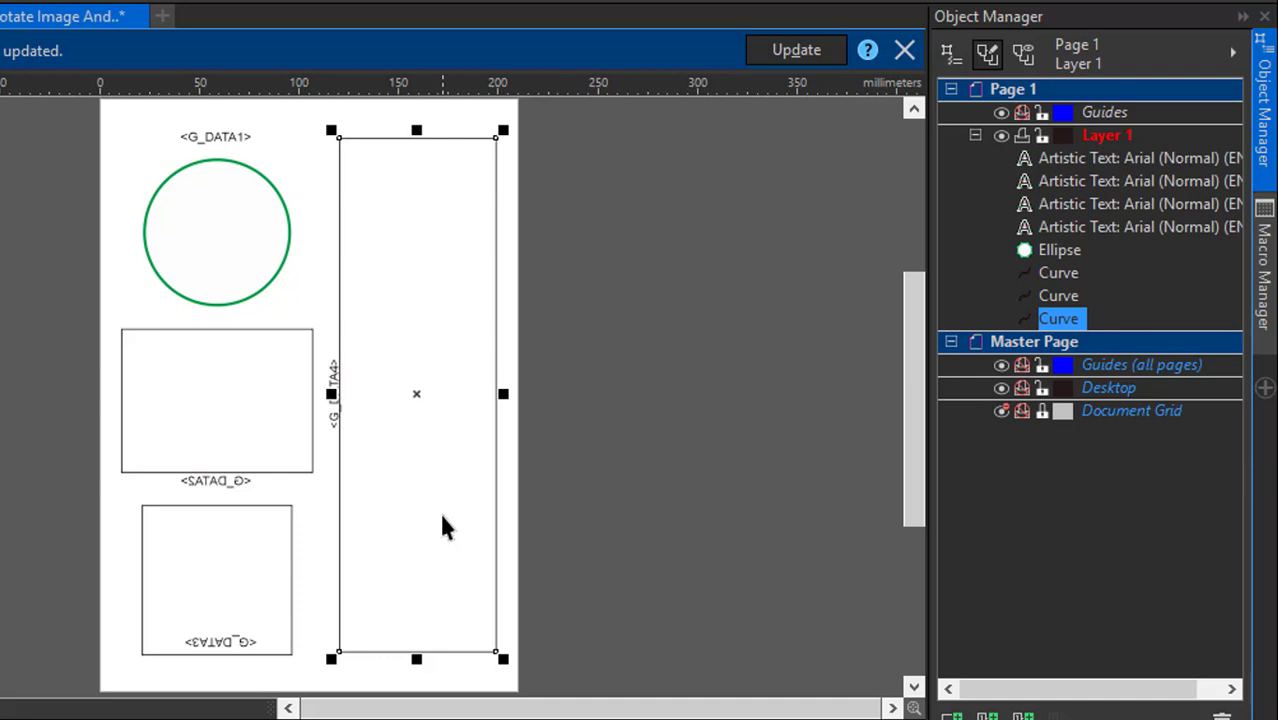
{"action": "left_click", "coordinate": [600, 509]}
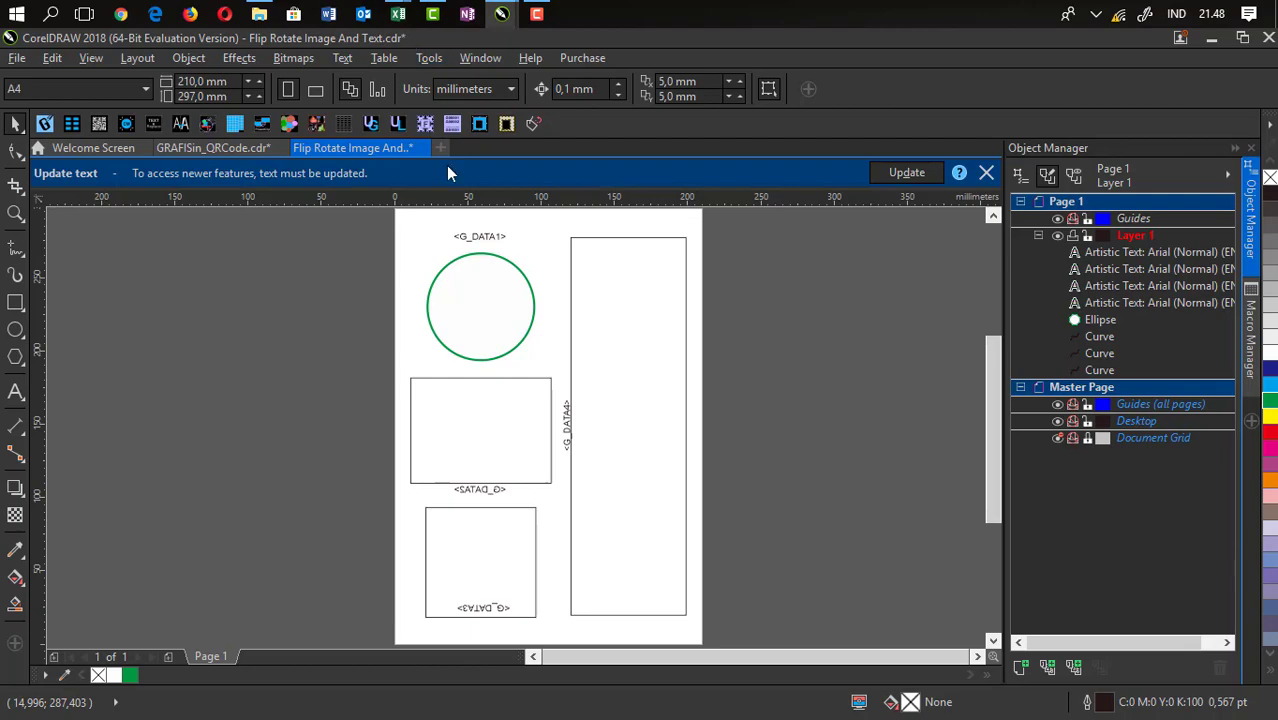
Bring the Book2 workbook to the front in Excel, scrolled to its top row.
{"action": "left_click", "coordinate": [398, 13]}
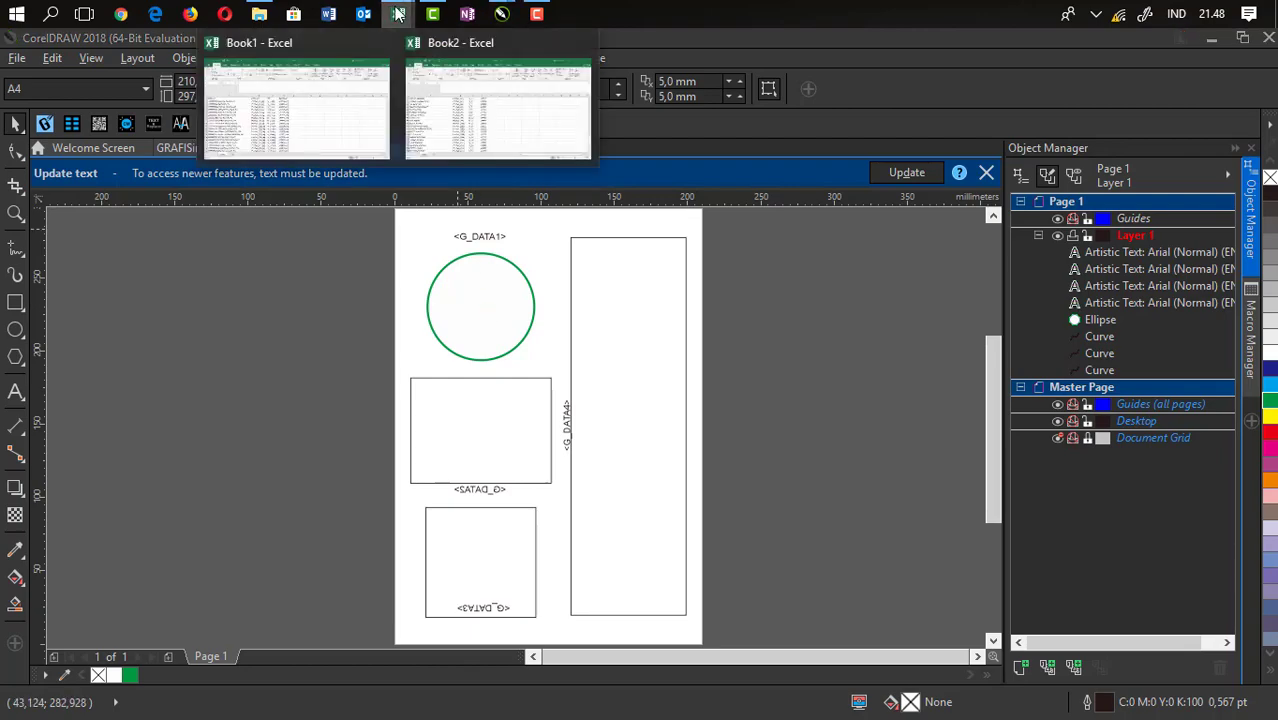
{"action": "mouse_move", "coordinate": [452, 116]}
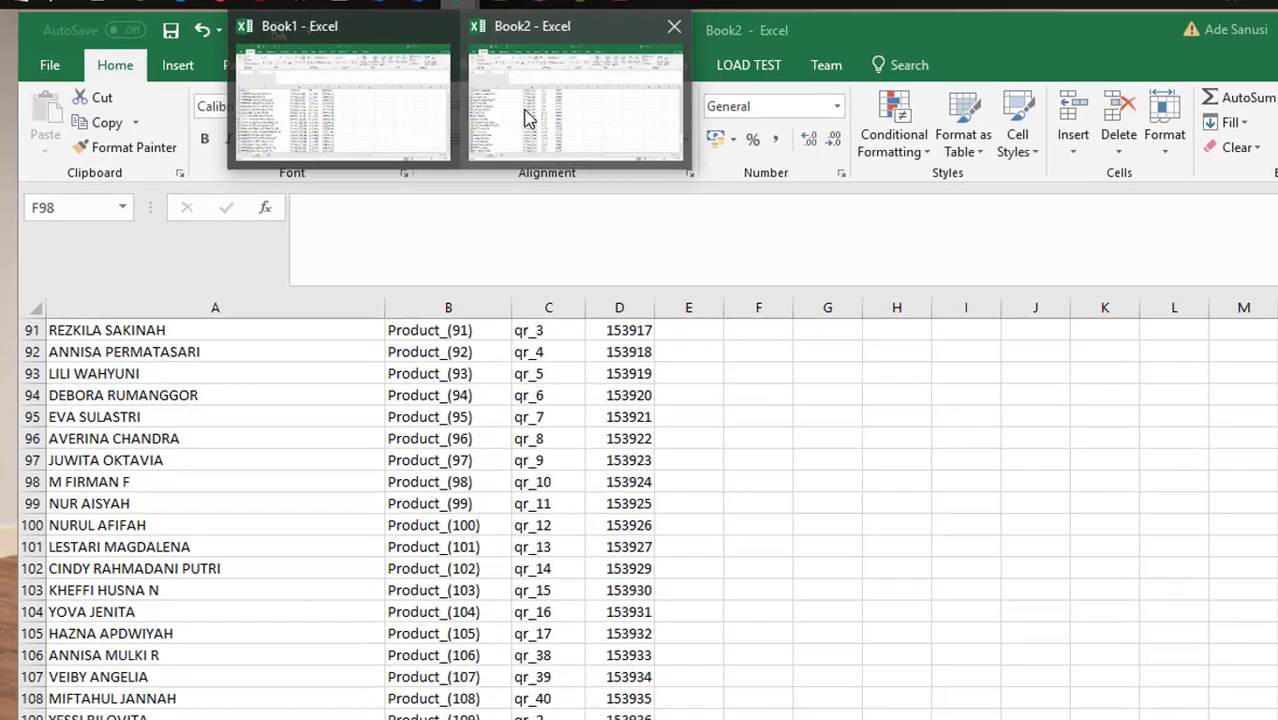
{"action": "left_click", "coordinate": [527, 118]}
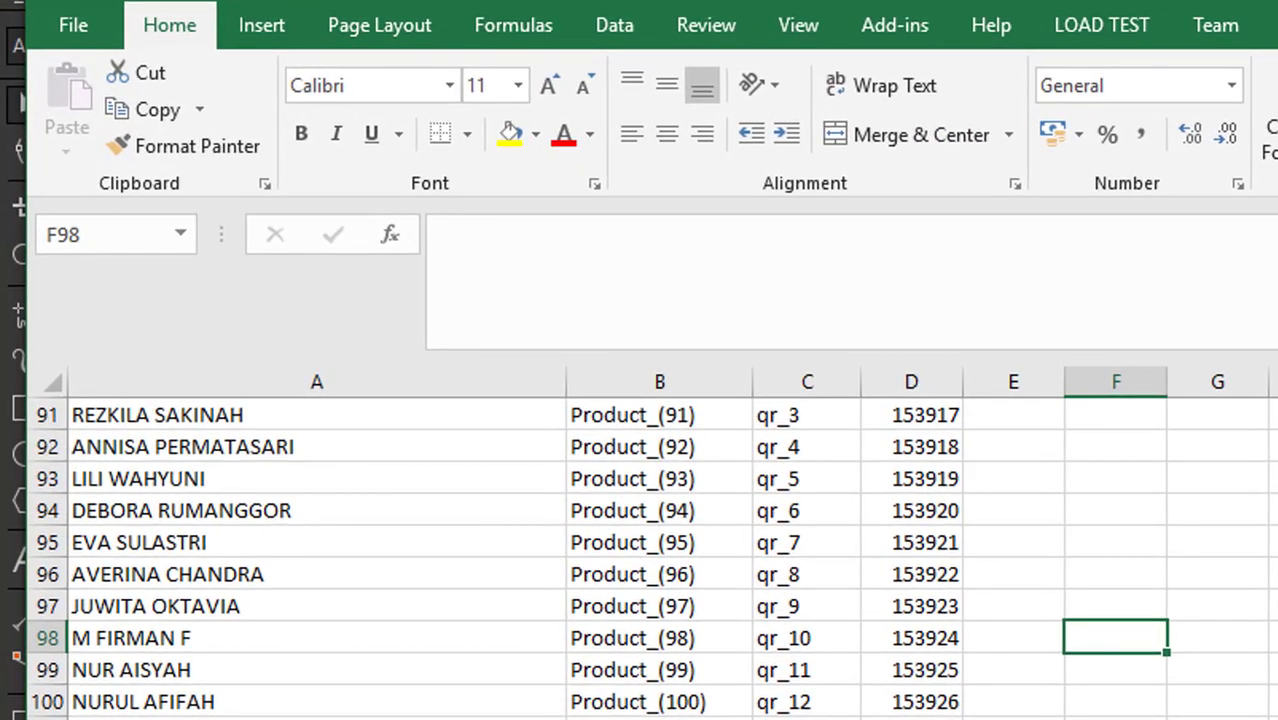
{"action": "scroll", "coordinate": [833, 456], "scroll_direction": "up", "scroll_amount": 20}
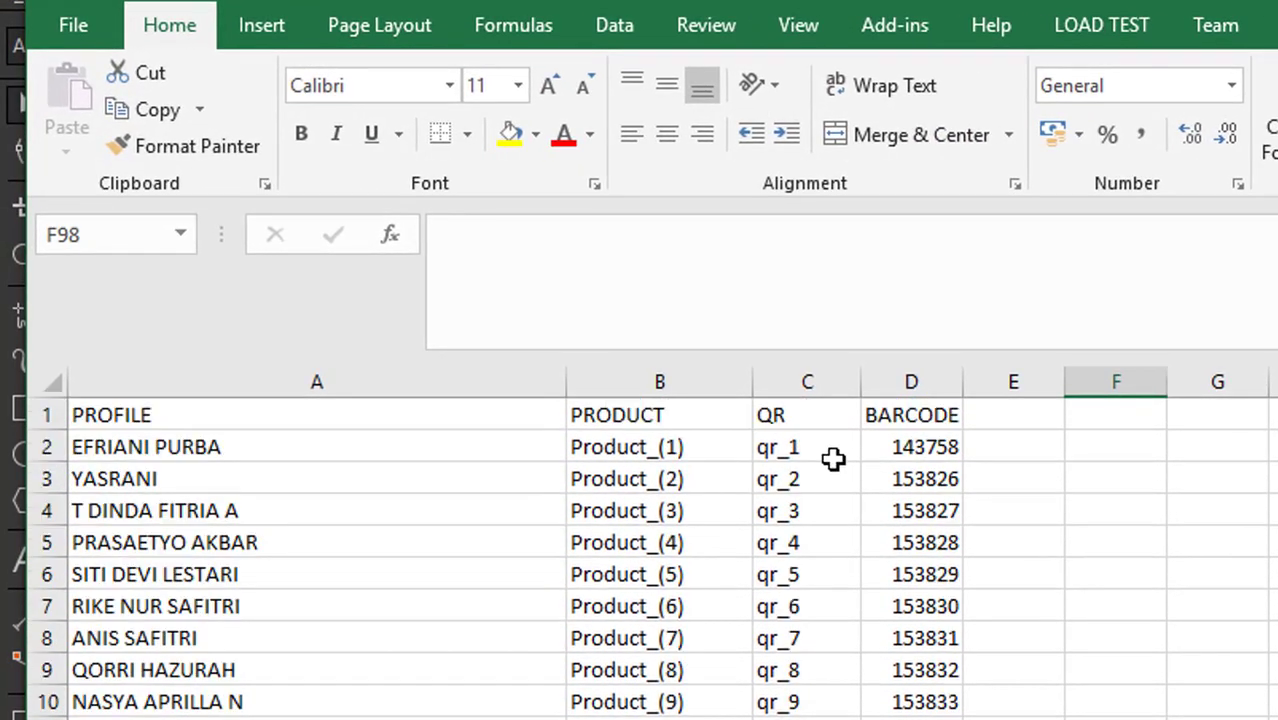
Check the PROFILE, PRODUCT, QR and BARCODE headers in cells A1 to D1.
{"action": "left_click", "coordinate": [317, 413]}
{"action": "left_click", "coordinate": [690, 412]}
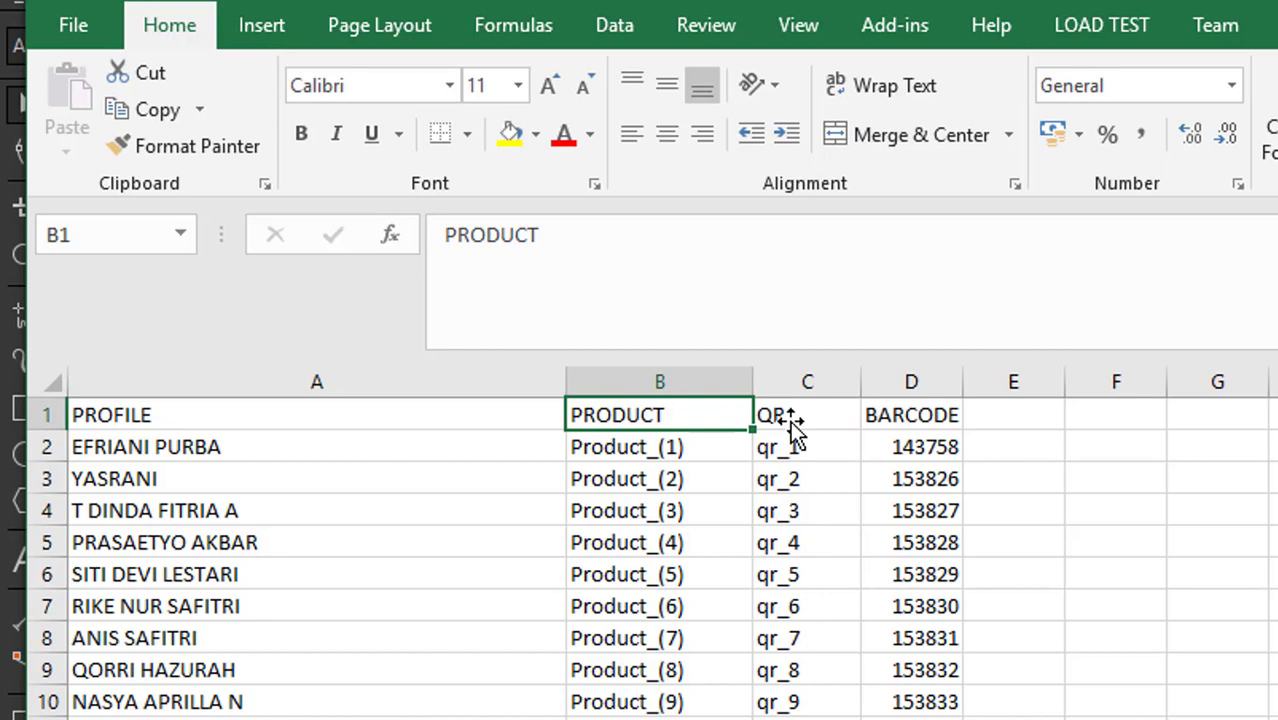
{"action": "left_click", "coordinate": [829, 418]}
{"action": "left_click", "coordinate": [904, 416]}
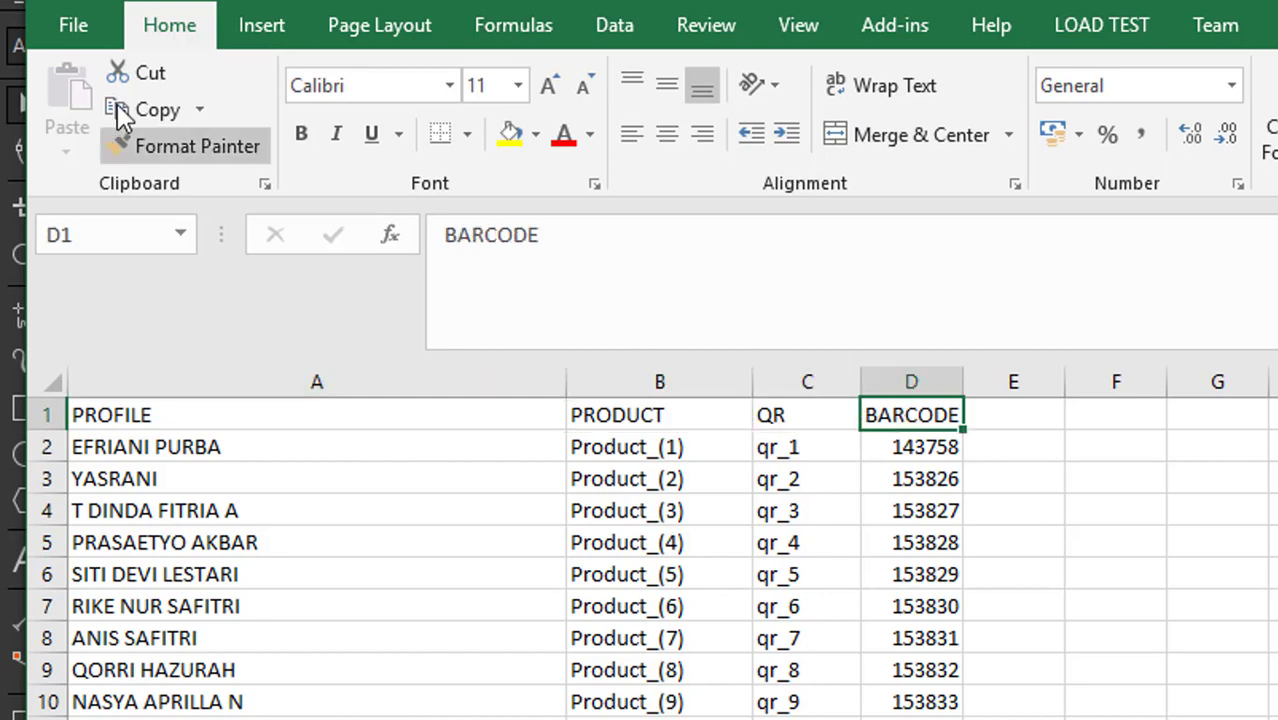
Start a Save As of the workbook into the D:\SIMULASI folder.
{"action": "left_click", "coordinate": [66, 31]}
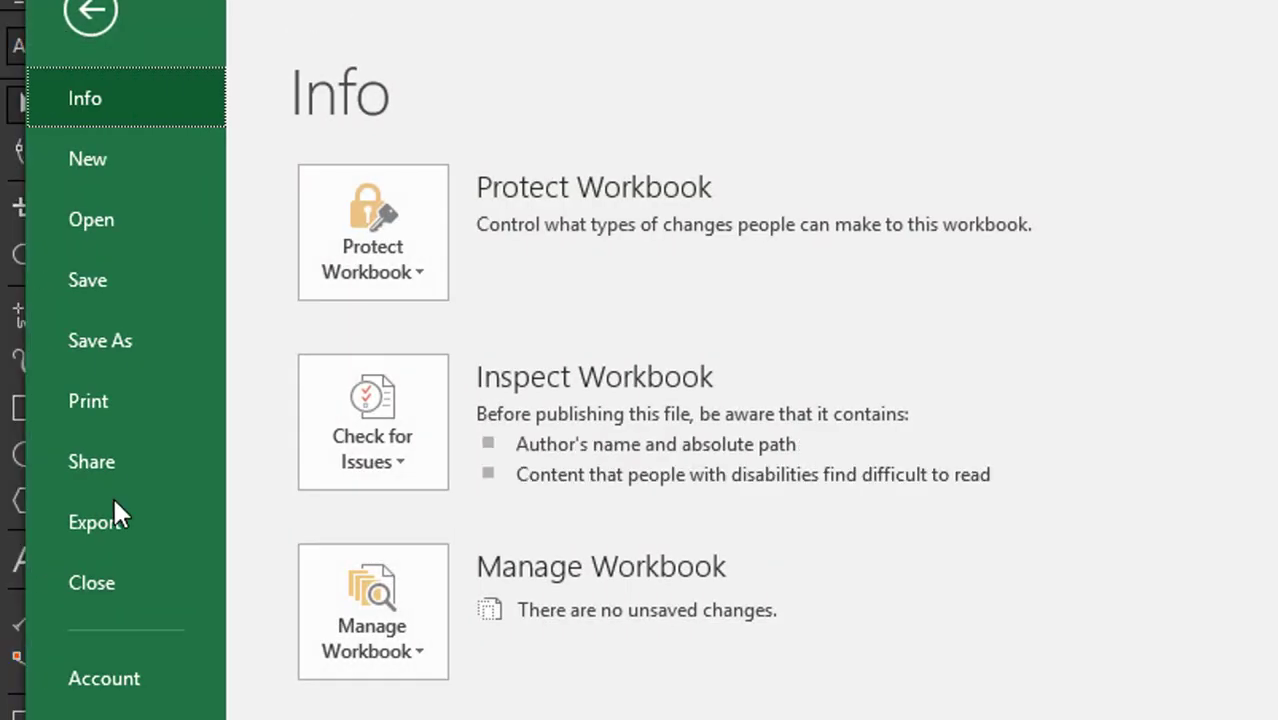
{"action": "left_click", "coordinate": [113, 352]}
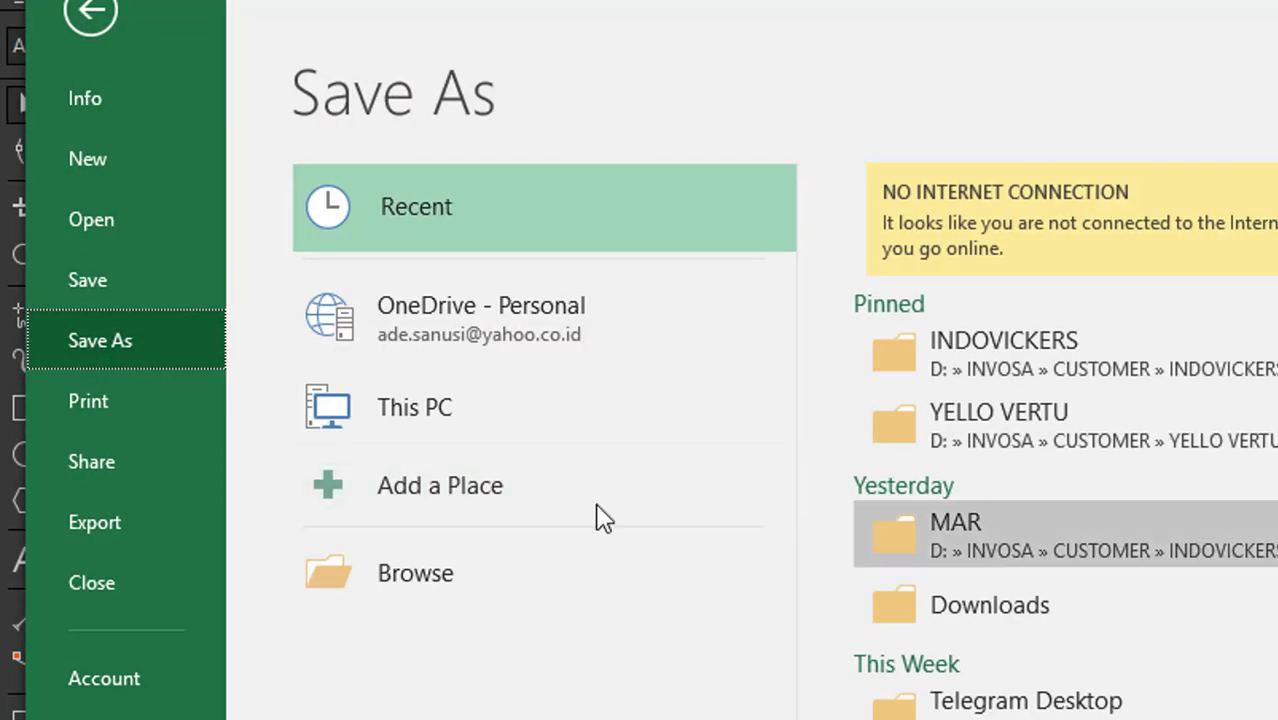
{"action": "left_click", "coordinate": [463, 561]}
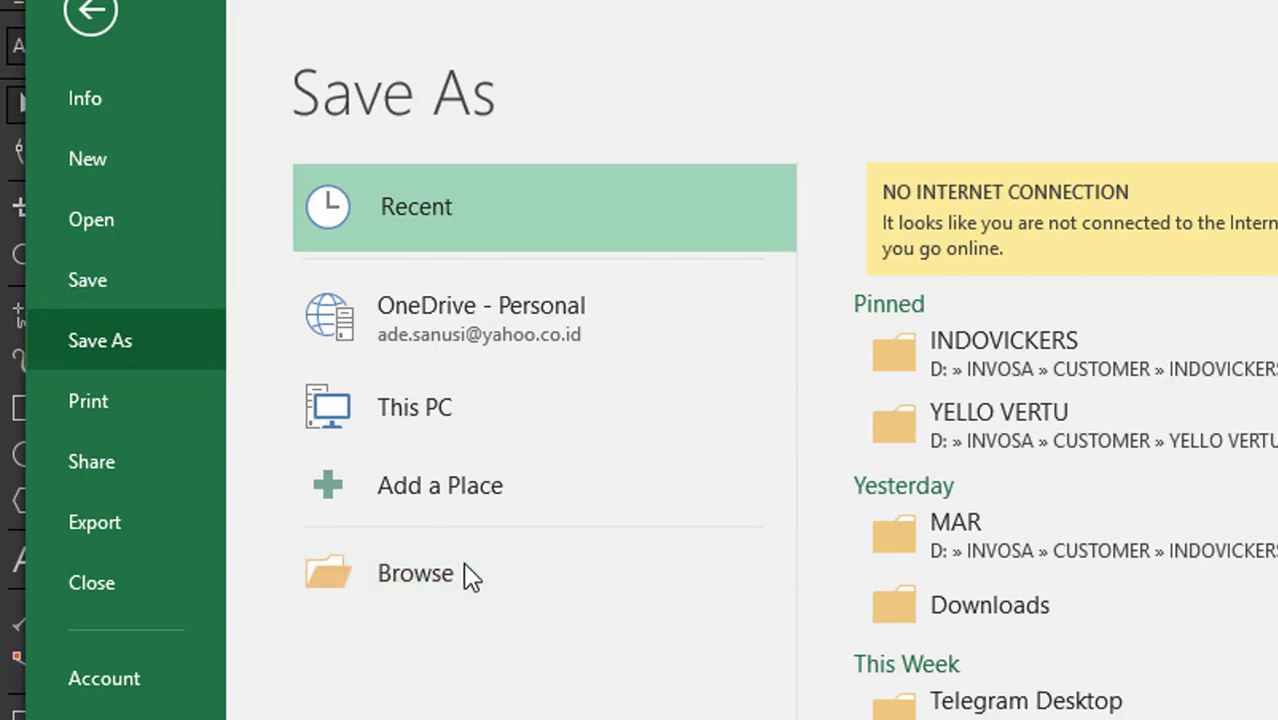
{"action": "type", "text": "D"}
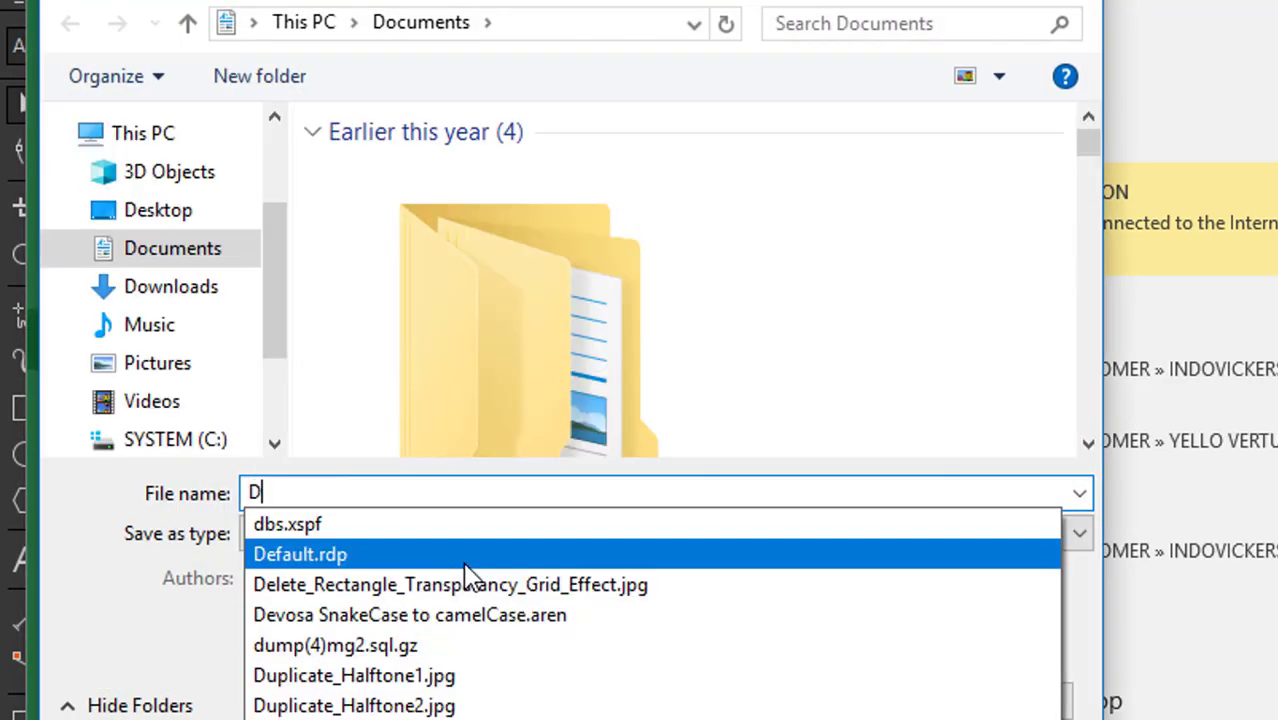
{"action": "type", "text": ":\\"}
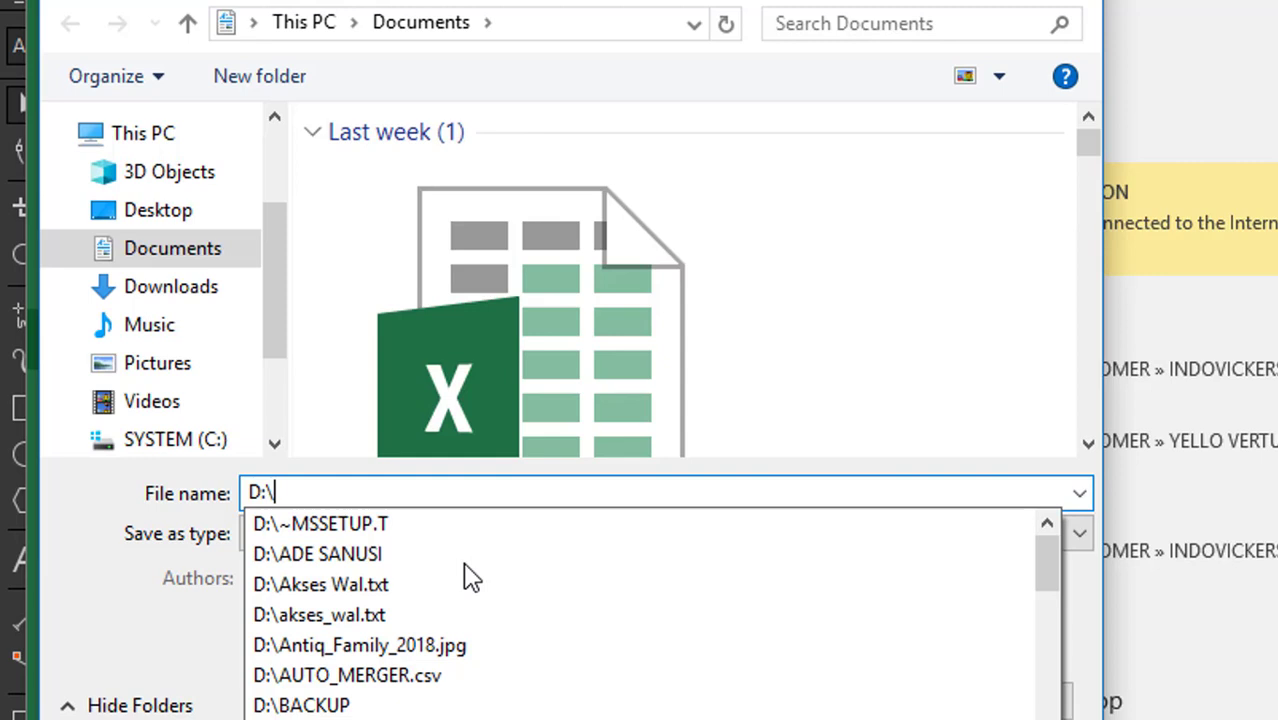
{"action": "type", "text": "si"}
{"action": "key", "text": "Down"}
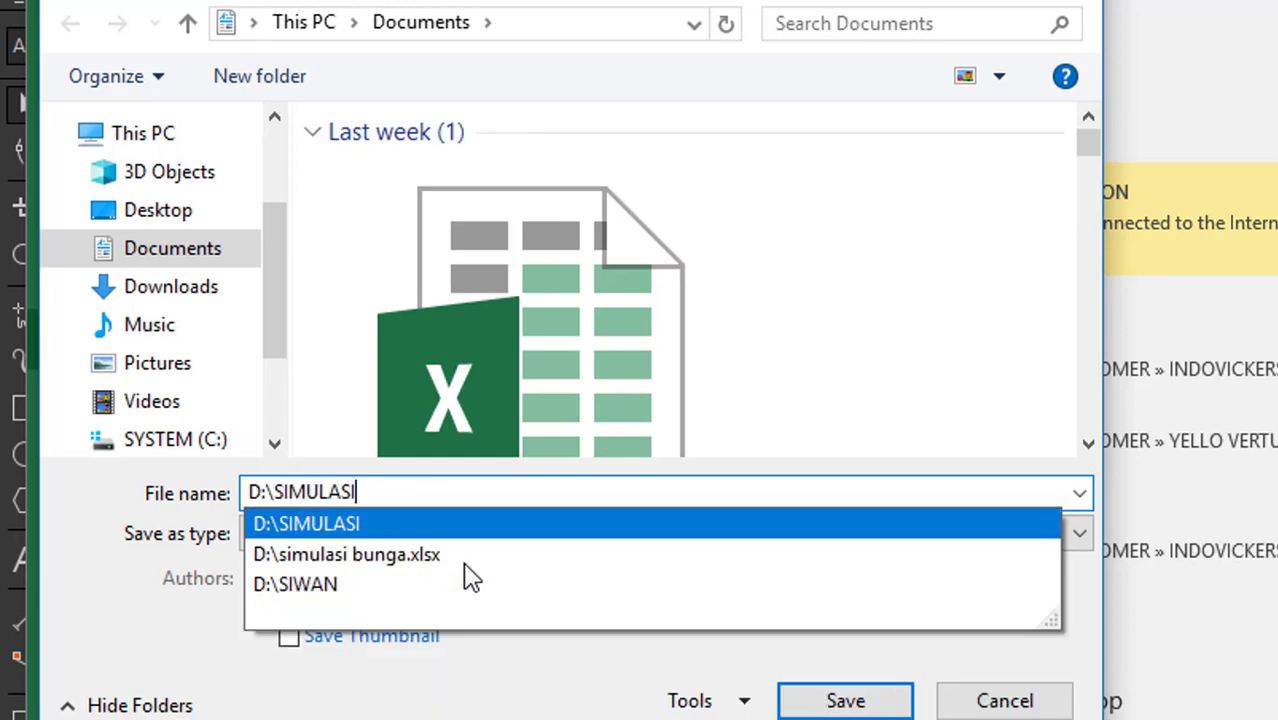
{"action": "key", "text": "Return"}
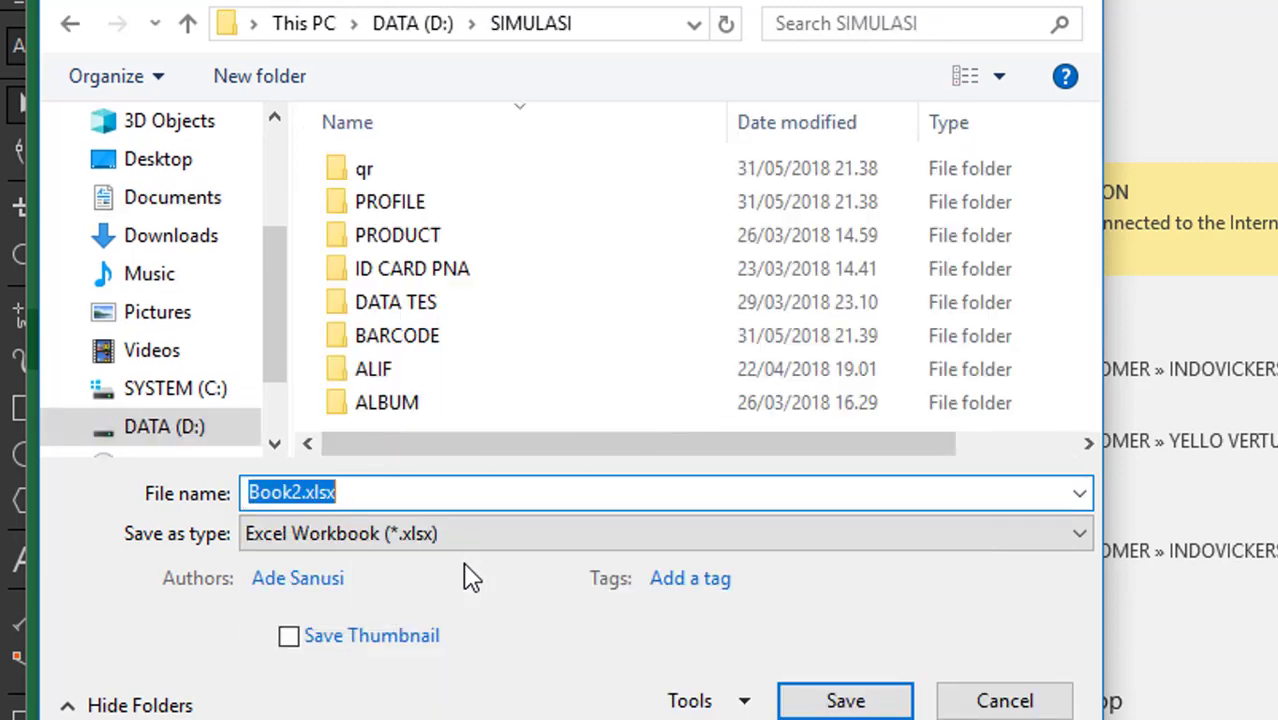
Save it as a CSV (Comma delimited) file named DataAutoMerger.
{"action": "left_click", "coordinate": [441, 546]}
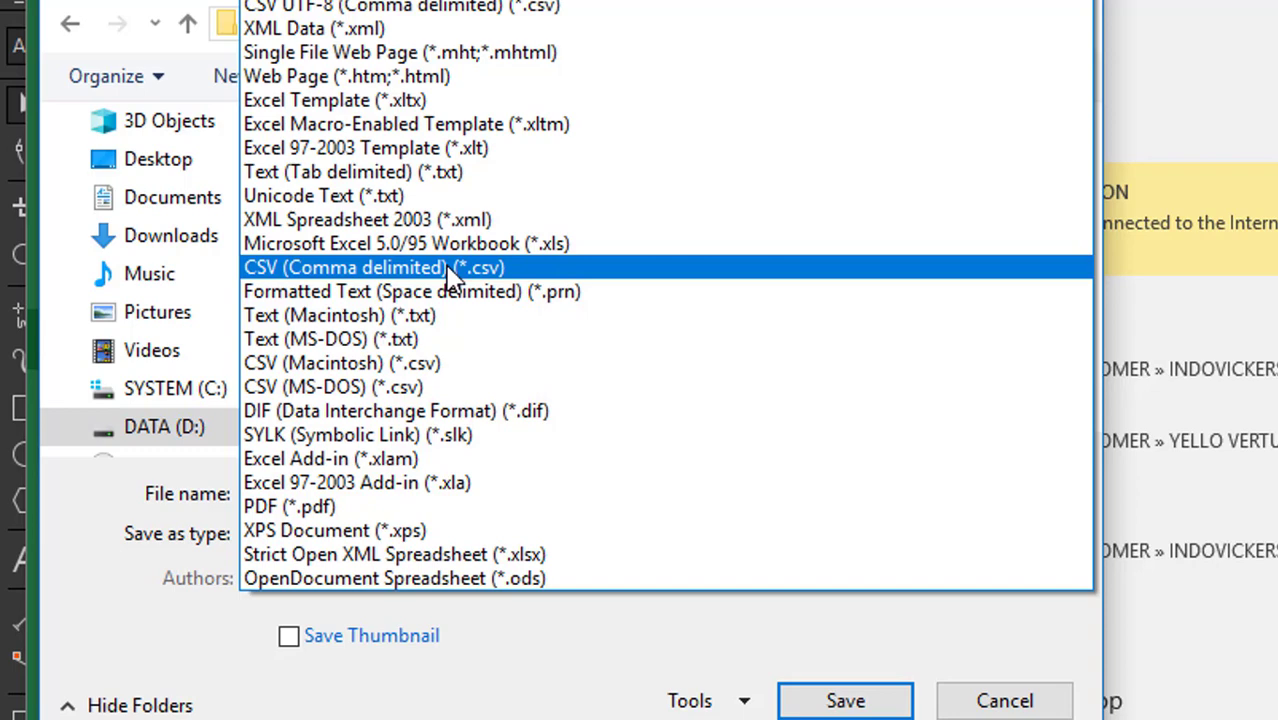
{"action": "left_click", "coordinate": [448, 268]}
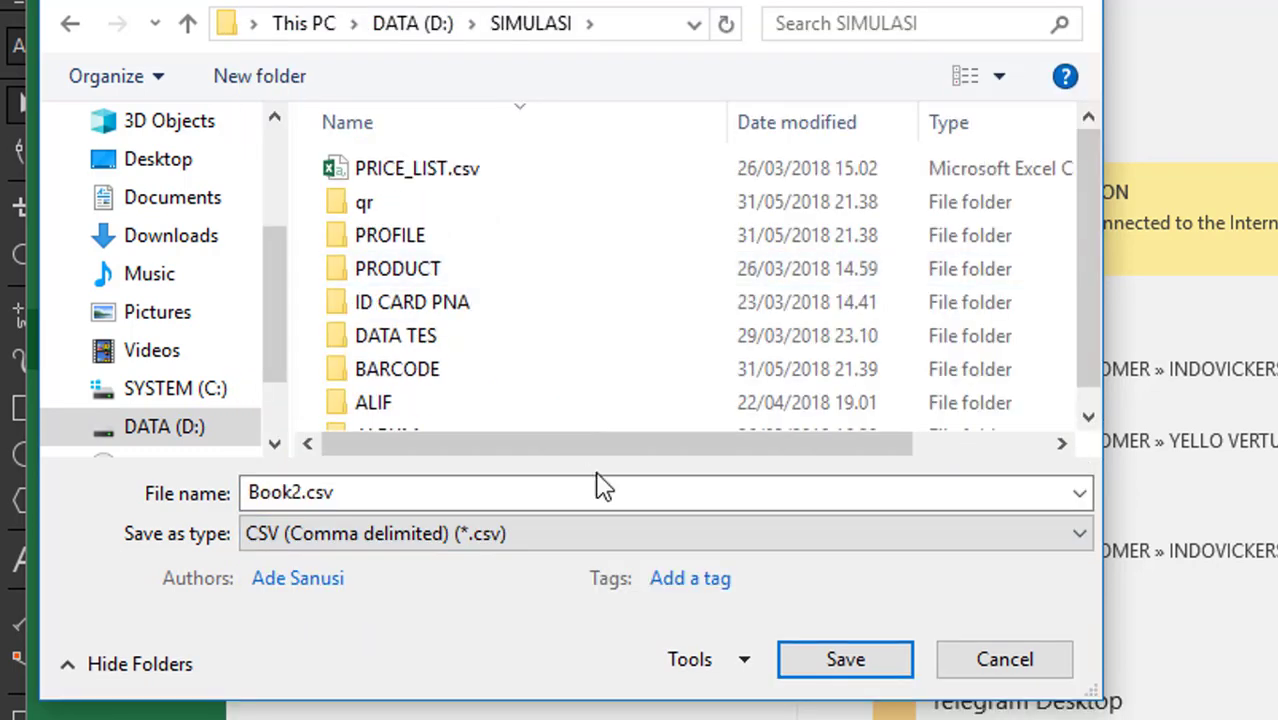
{"action": "left_click", "coordinate": [374, 489]}
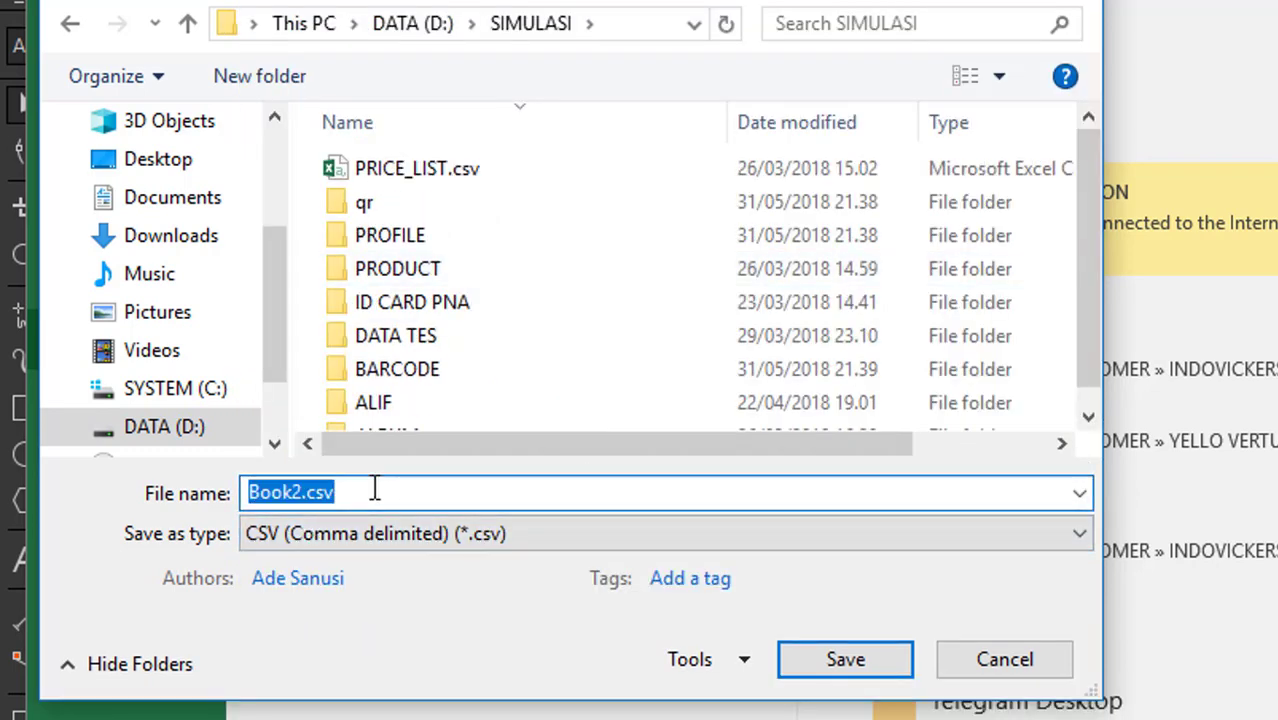
{"action": "type", "text": "D"}
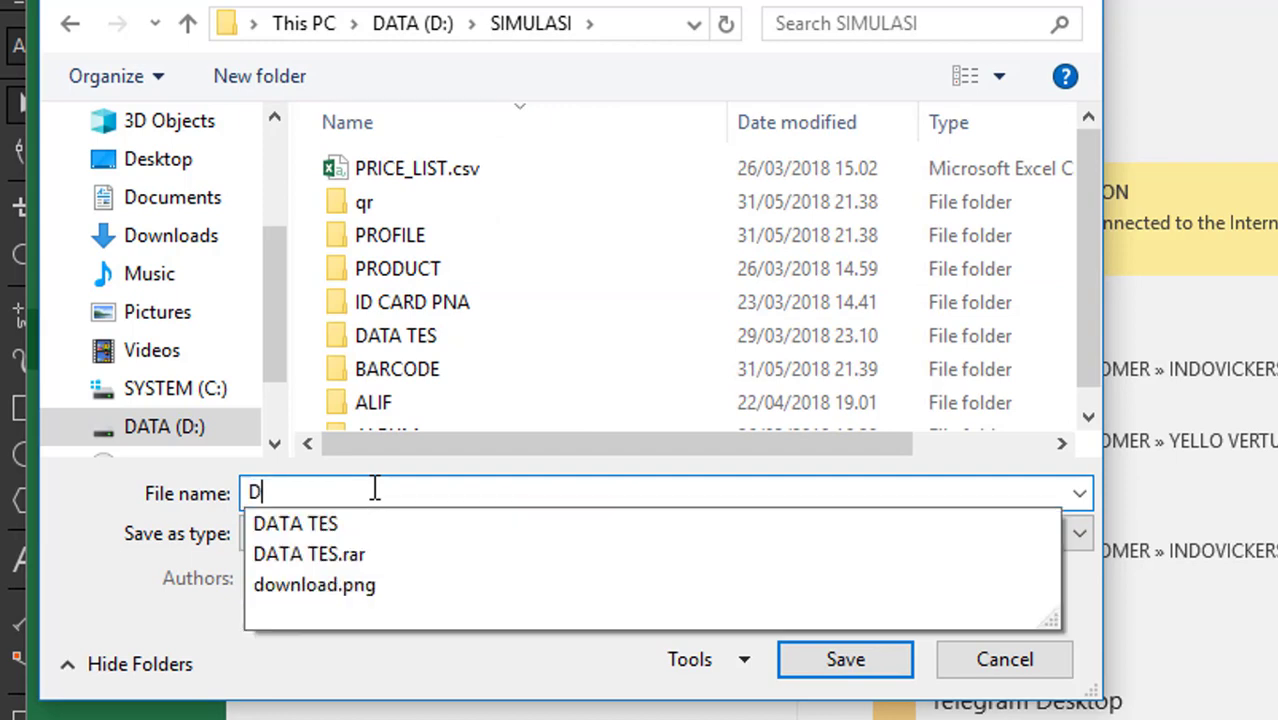
{"action": "type", "text": "ata"}
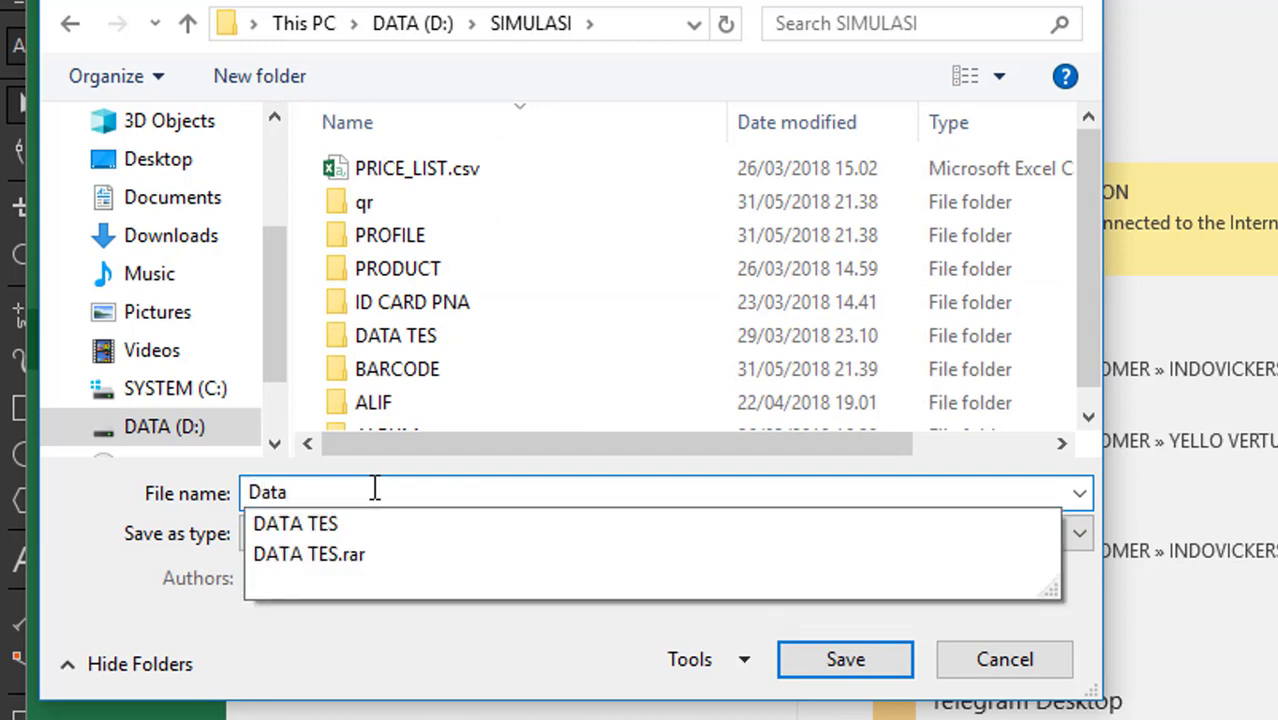
{"action": "key", "text": "Escape"}
{"action": "type", "text": "AutoMerger"}
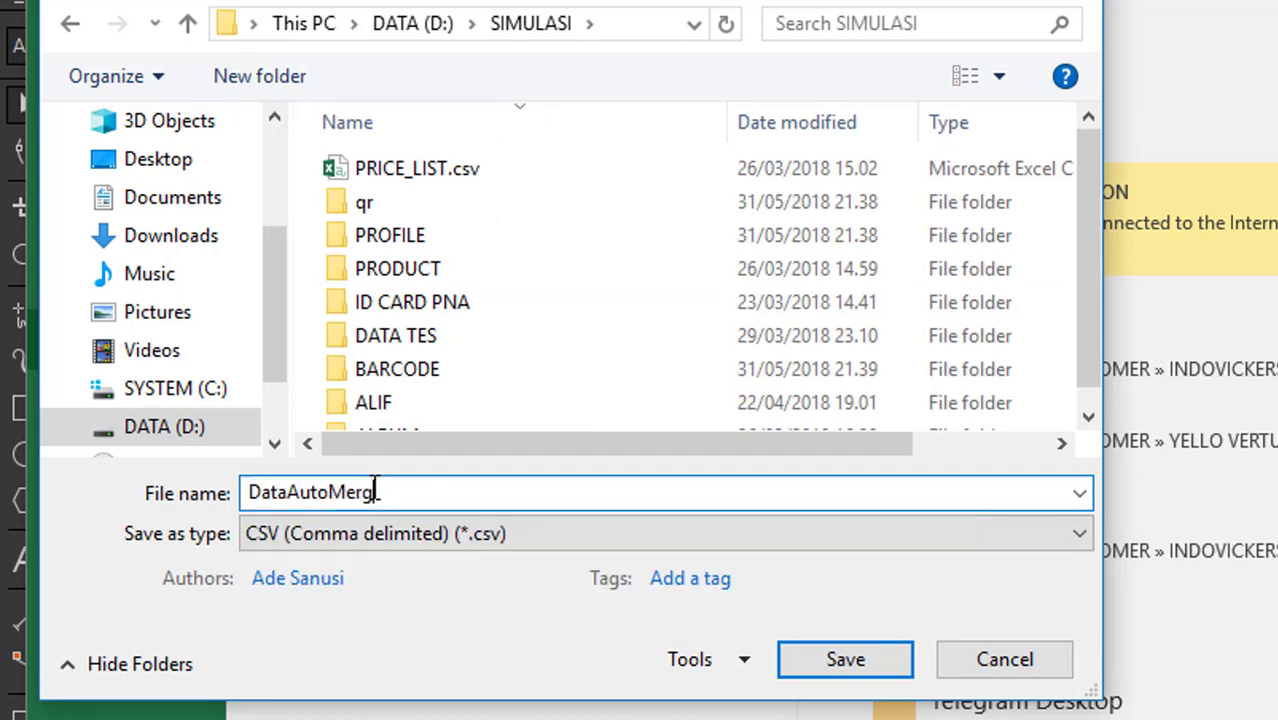
{"action": "left_click", "coordinate": [850, 669]}
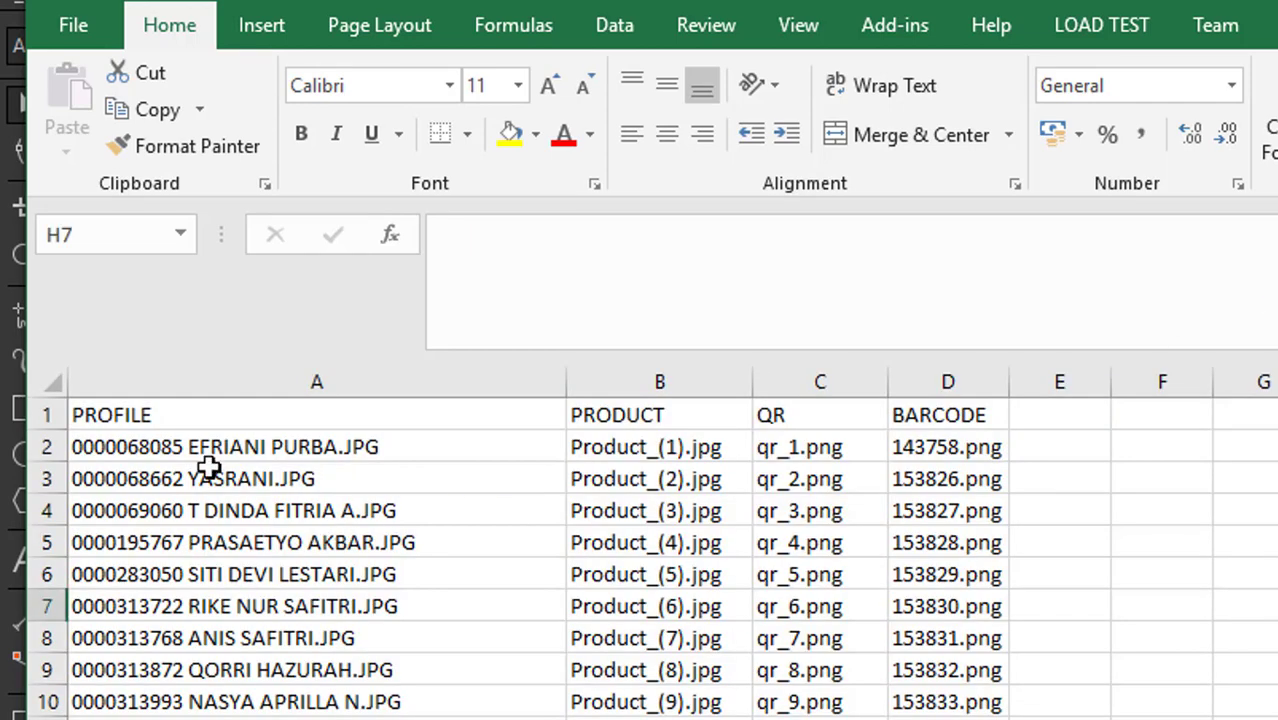
Save the image list as ImageAutoMerger, CSV (Comma delimited), in the SIMULASI folder.
{"action": "left_click", "coordinate": [180, 428]}
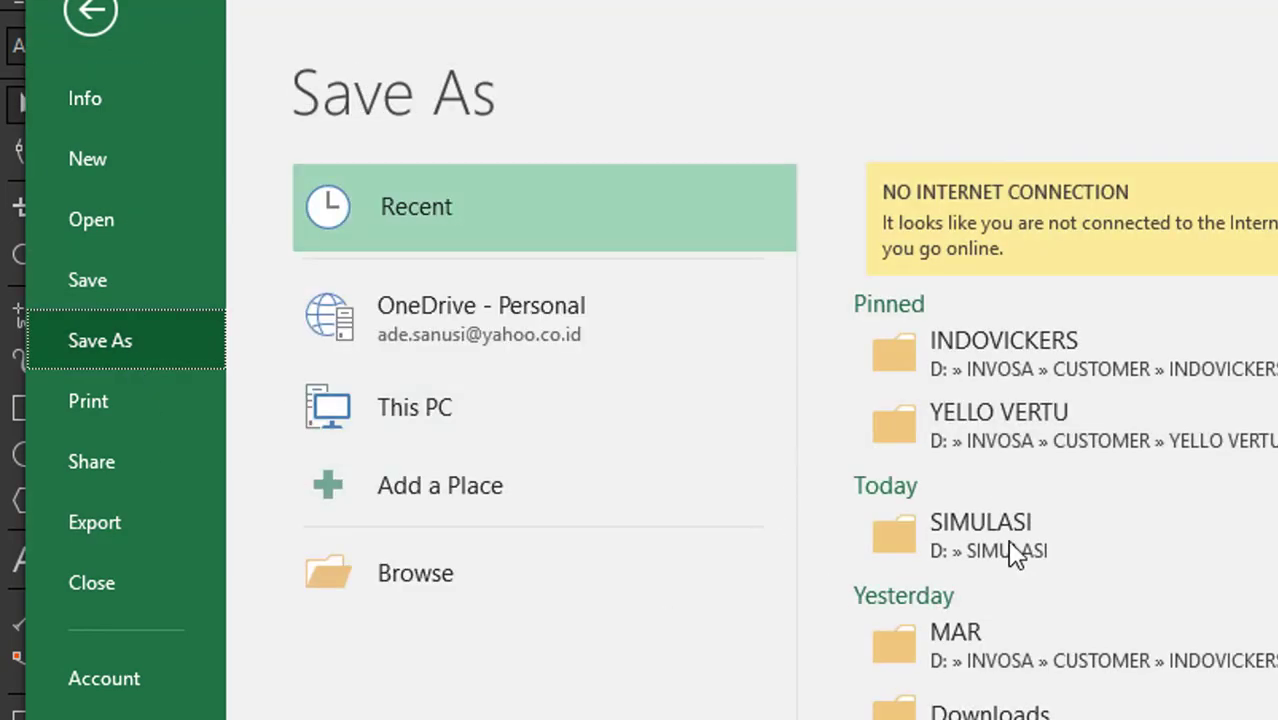
{"action": "left_click", "coordinate": [1072, 551]}
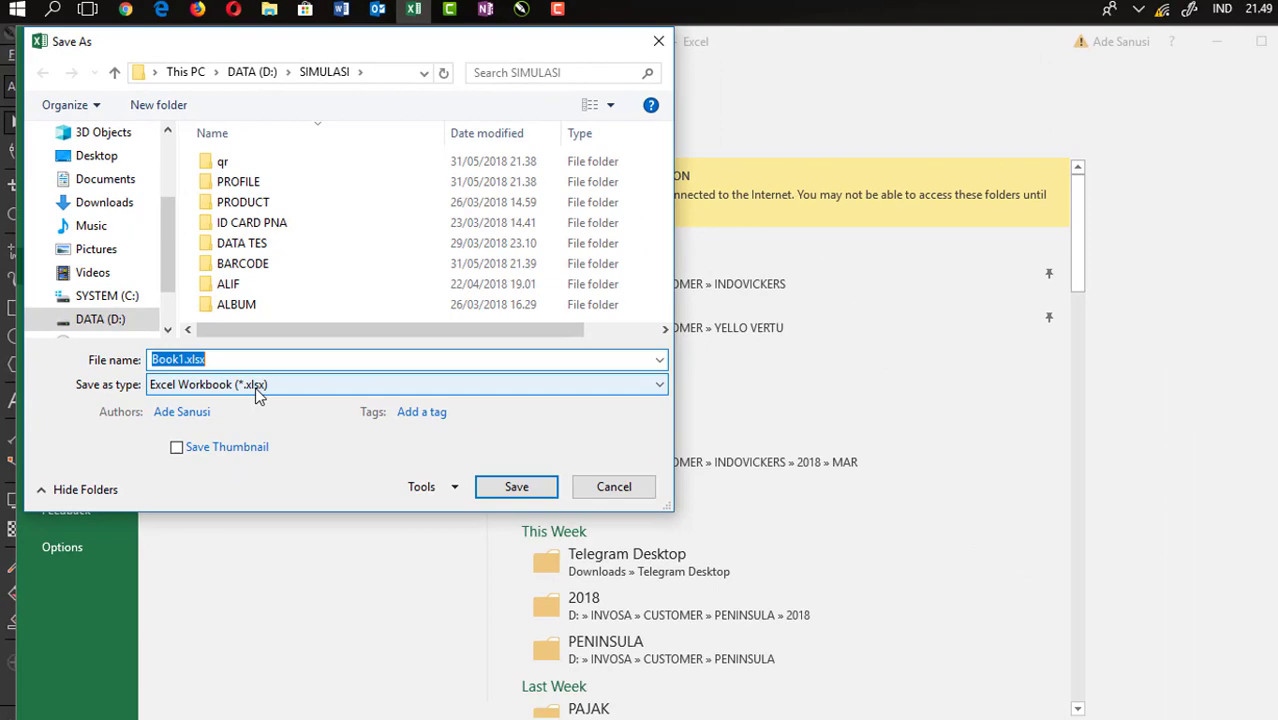
{"action": "left_click", "coordinate": [255, 387]}
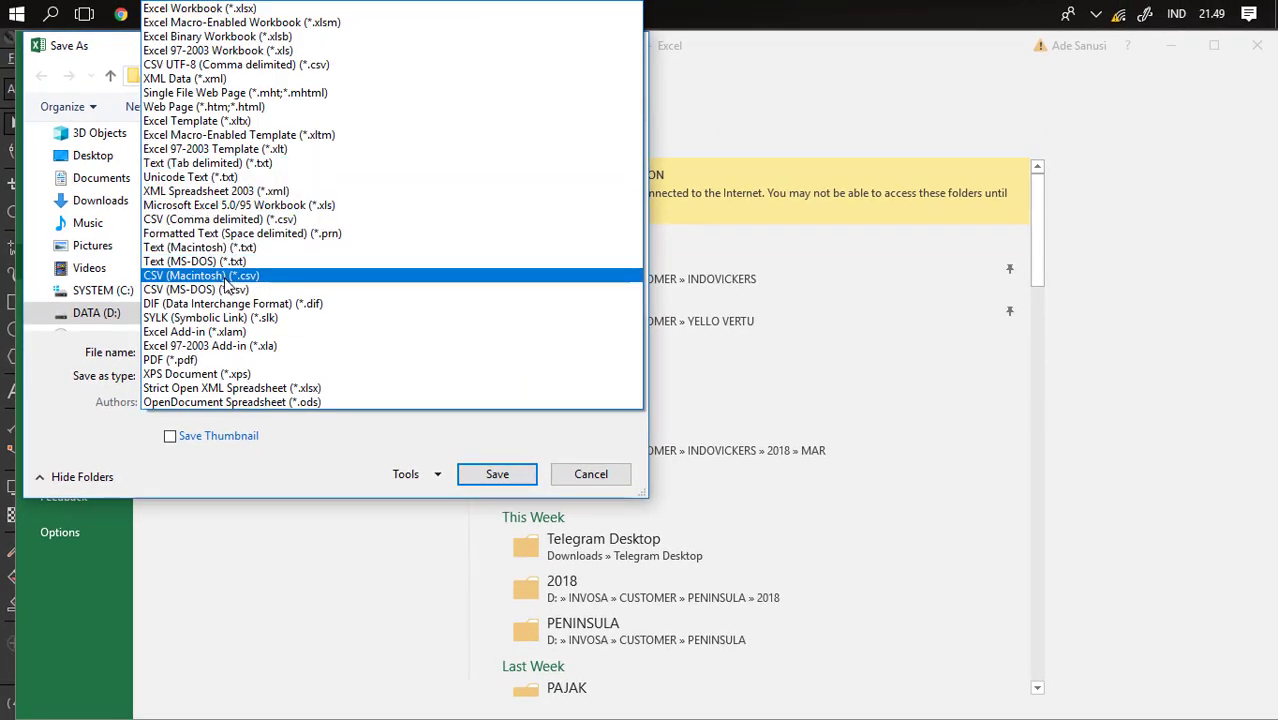
{"action": "left_click", "coordinate": [222, 219]}
{"action": "left_click", "coordinate": [237, 350]}
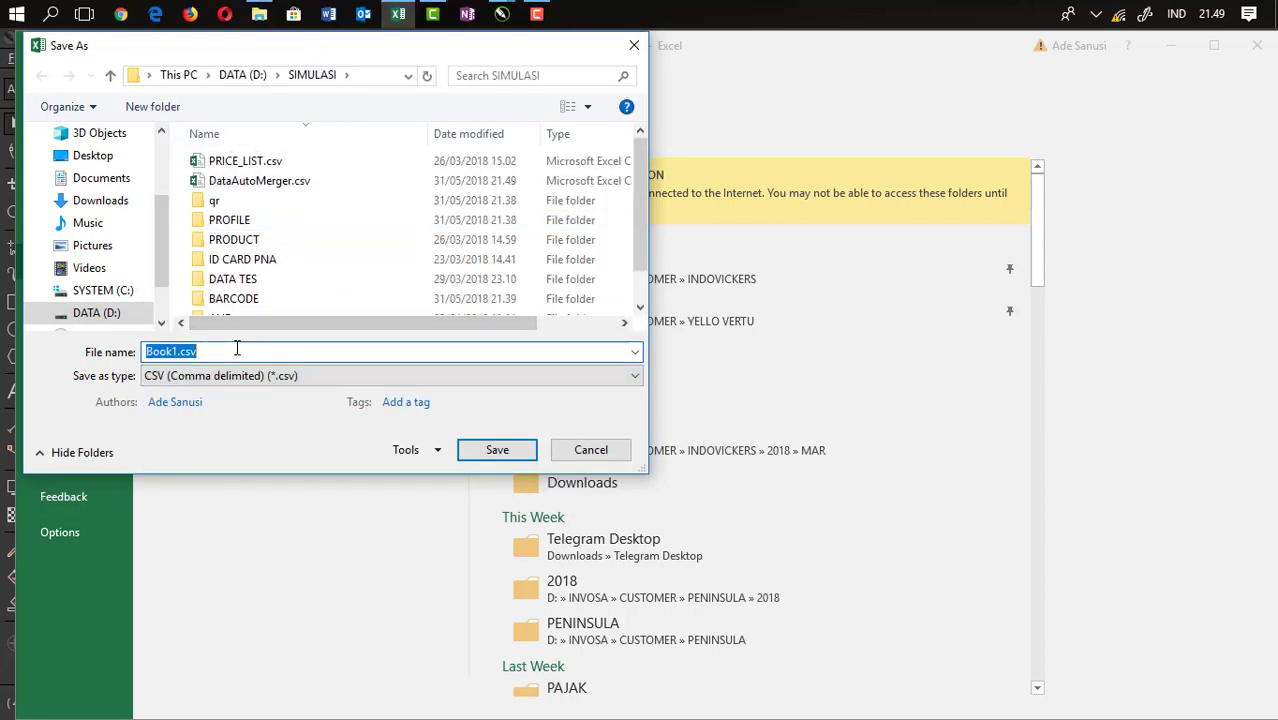
{"action": "type", "text": "Image"}
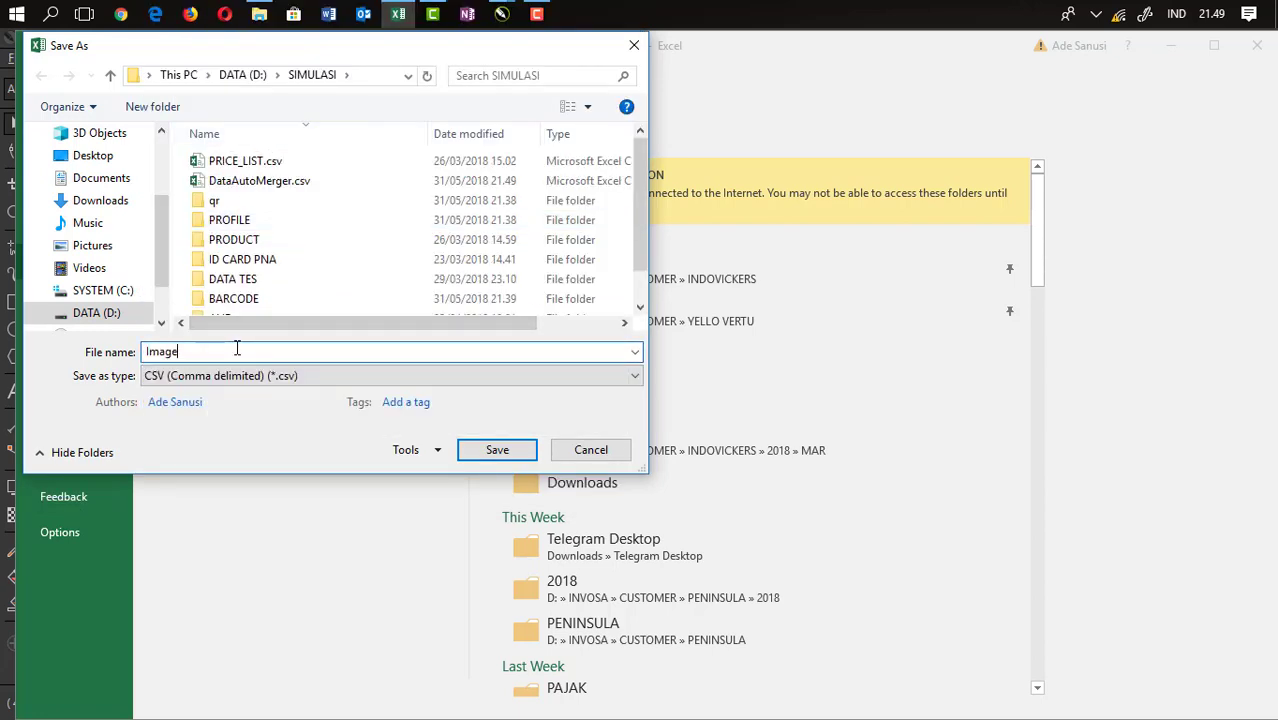
{"action": "type", "text": "AutoMerger"}
{"action": "left_click", "coordinate": [496, 453]}
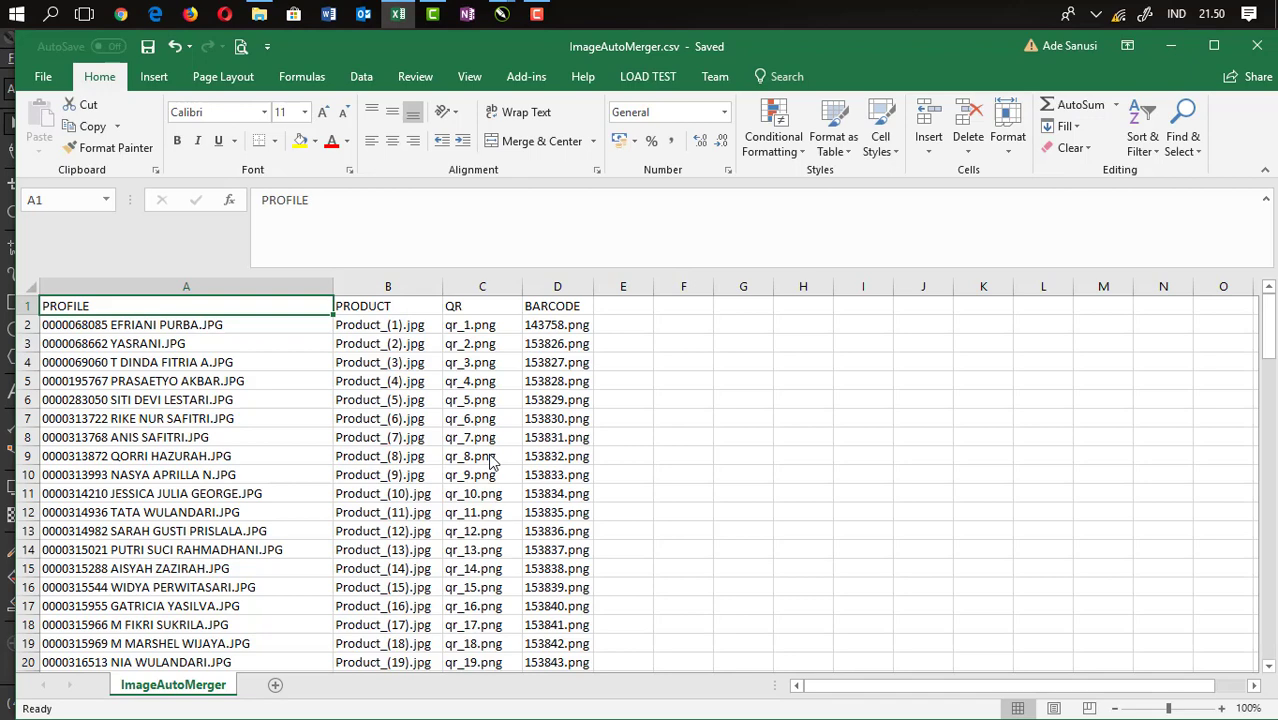
Close Excel, show CorelDRAW's Macro Manager and expand GRAFISin_AutoMerger_Pro to GRAFISin_Menu and PowerClipEdit.
{"action": "left_click", "coordinate": [1258, 50]}
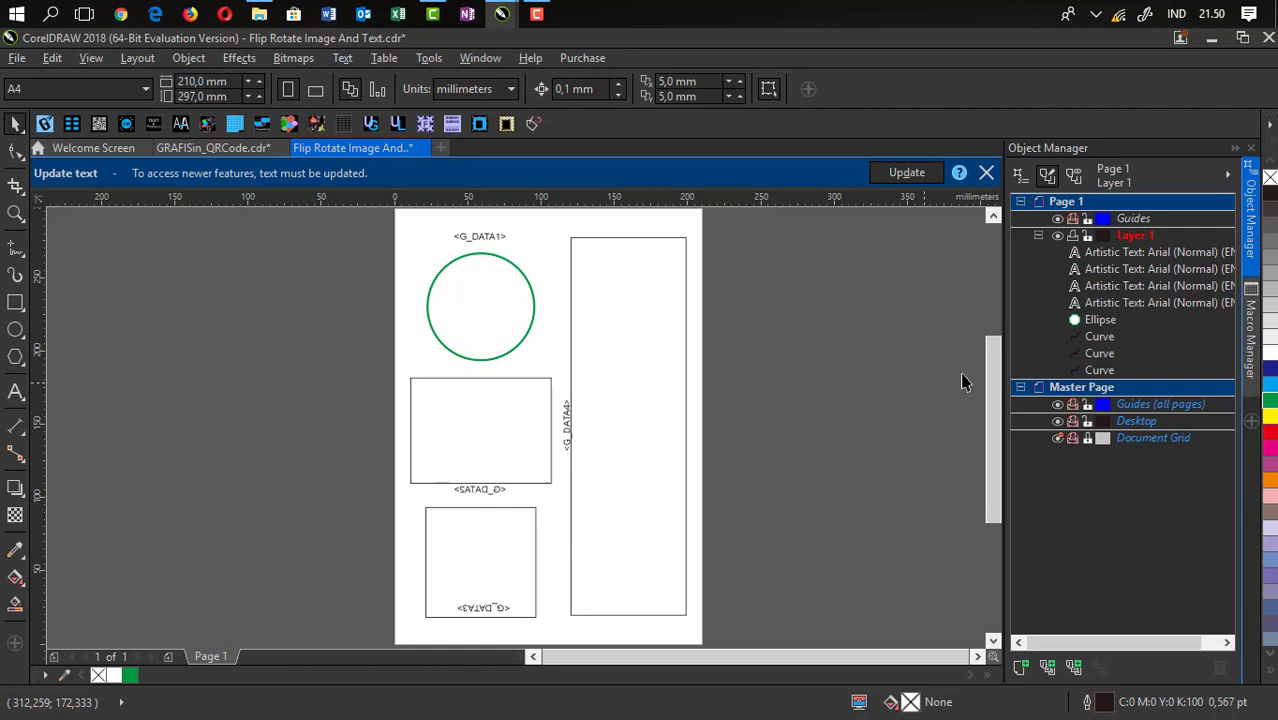
{"action": "left_click", "coordinate": [1250, 325]}
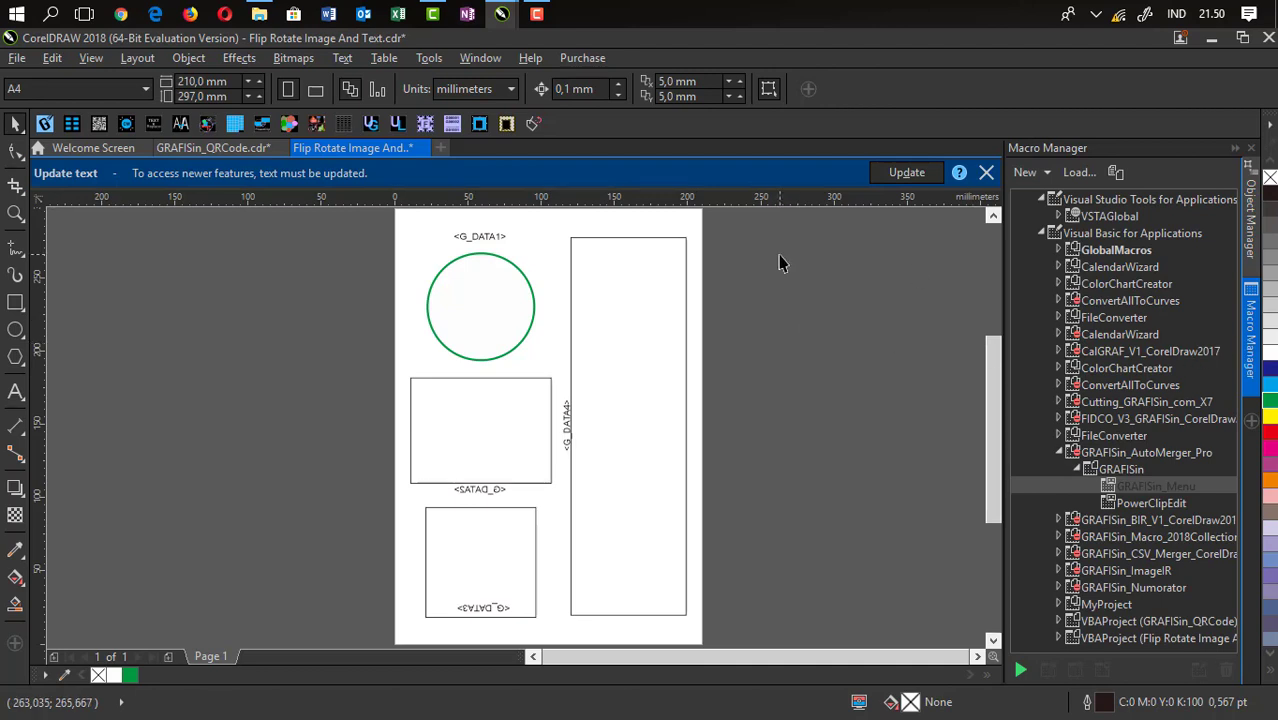
{"action": "left_click", "coordinate": [431, 57]}
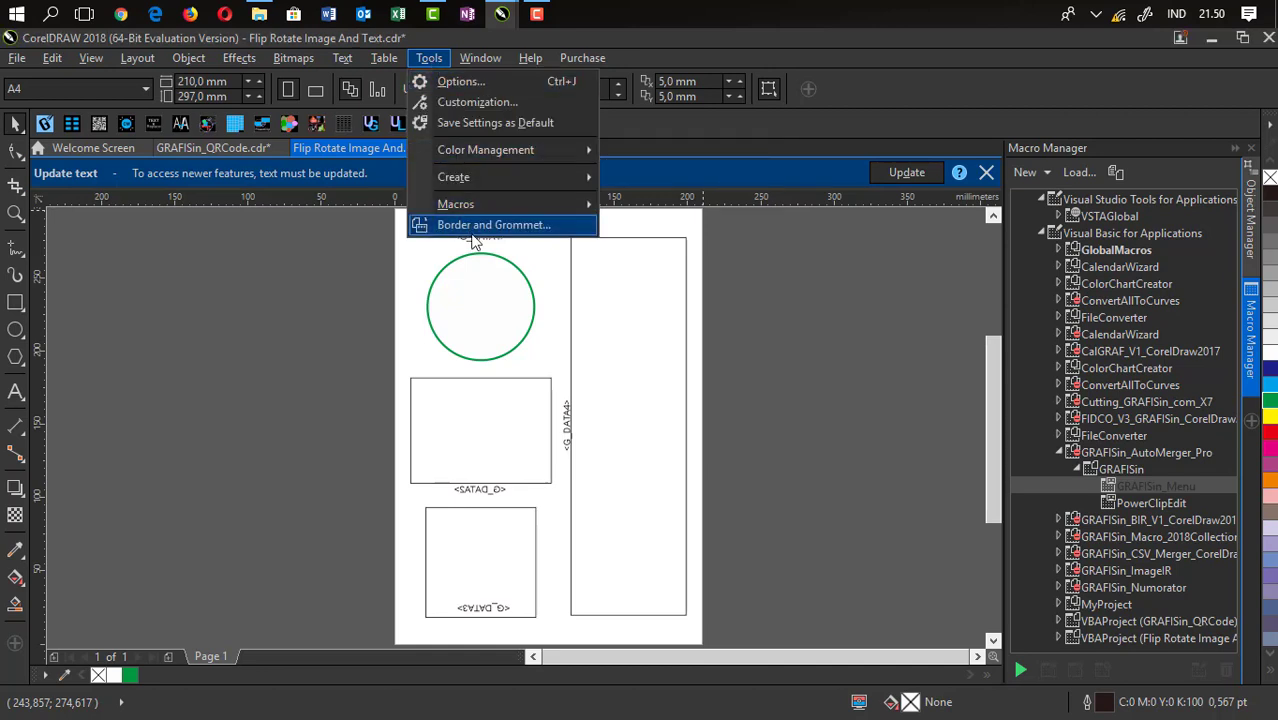
{"action": "mouse_move", "coordinate": [463, 212]}
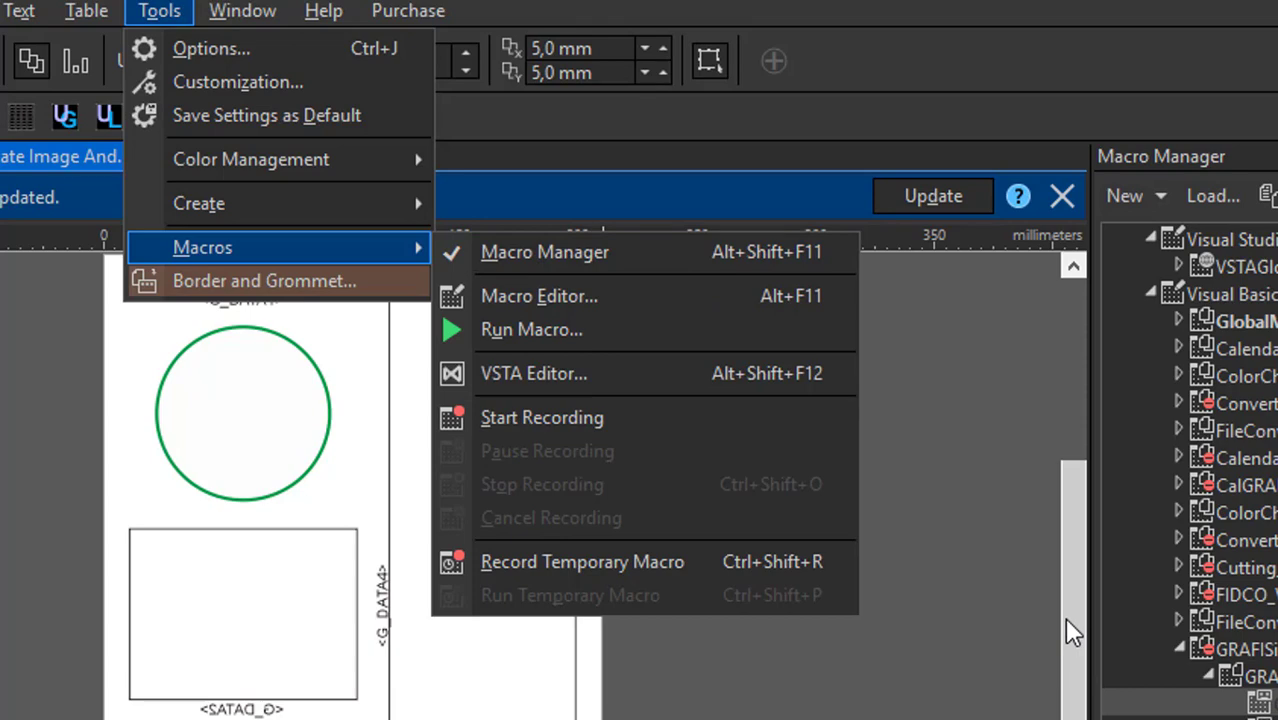
{"action": "left_click", "coordinate": [1015, 612]}
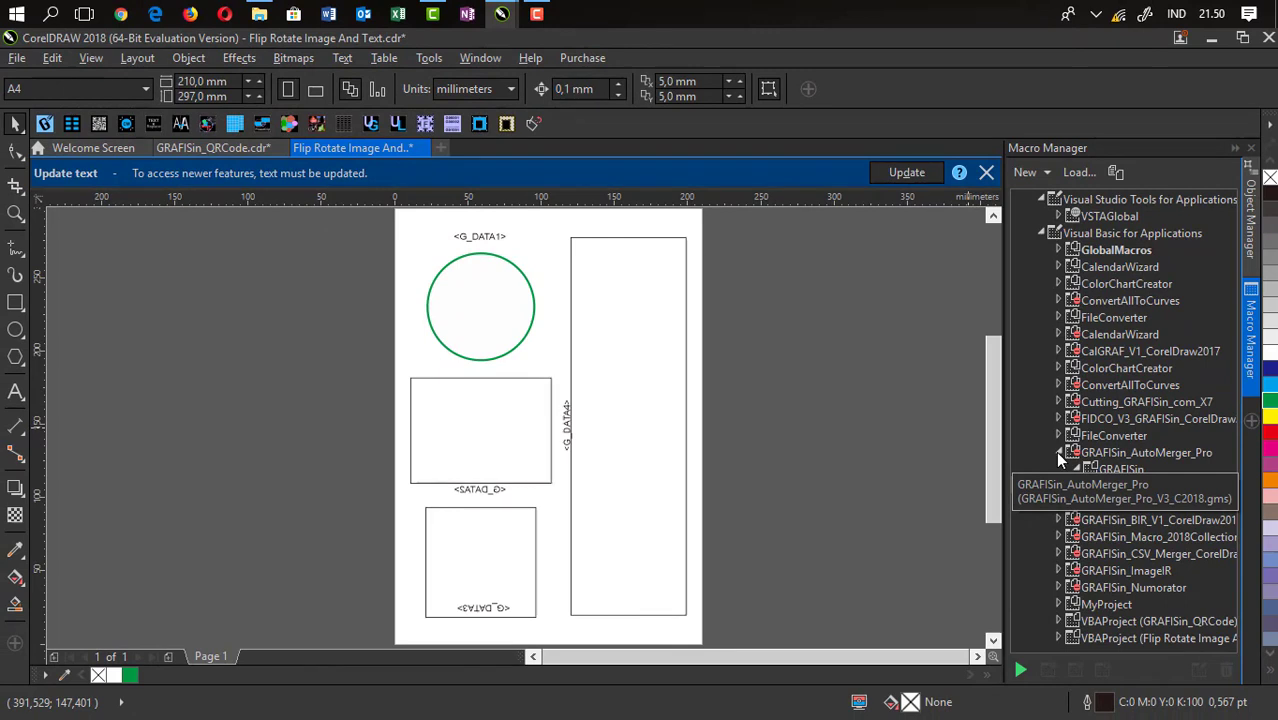
{"action": "left_click", "coordinate": [1134, 575]}
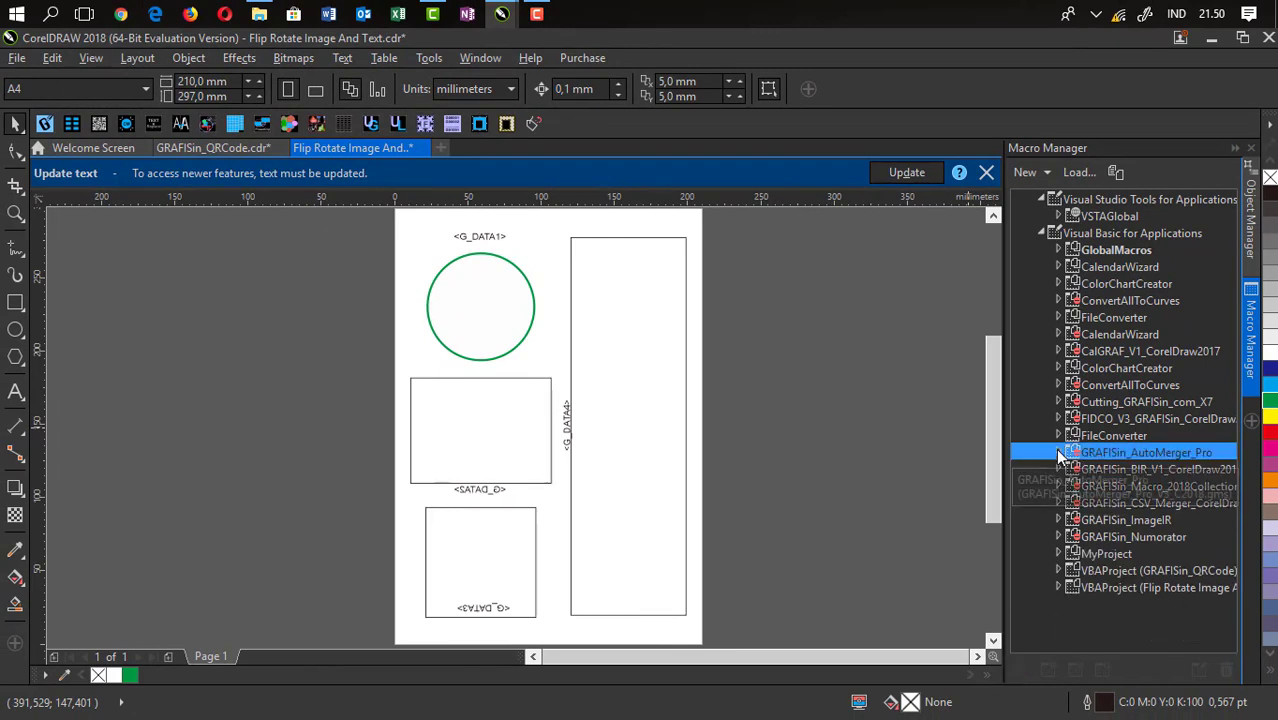
{"action": "left_click", "coordinate": [1060, 454]}
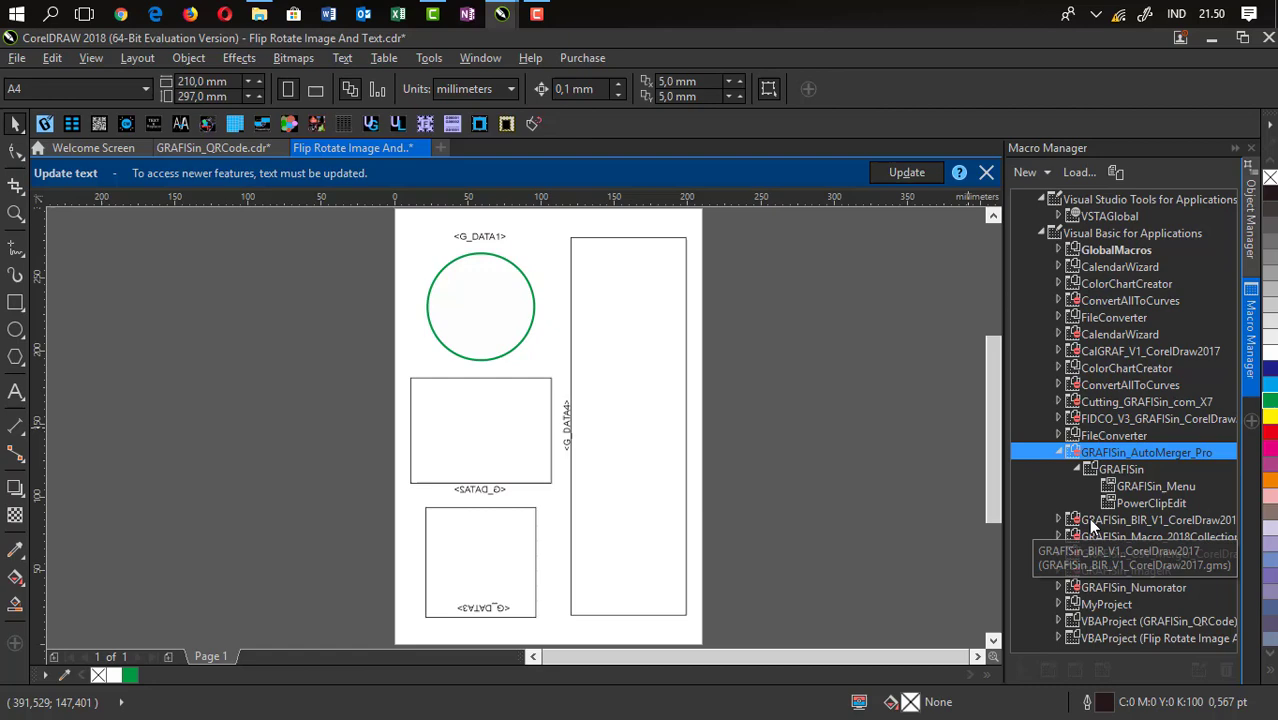
Run the GRAFISin_Menu macro and launch Auto Merger from the GRAFISin First Page dialog.
{"action": "double_click", "coordinate": [1128, 485]}
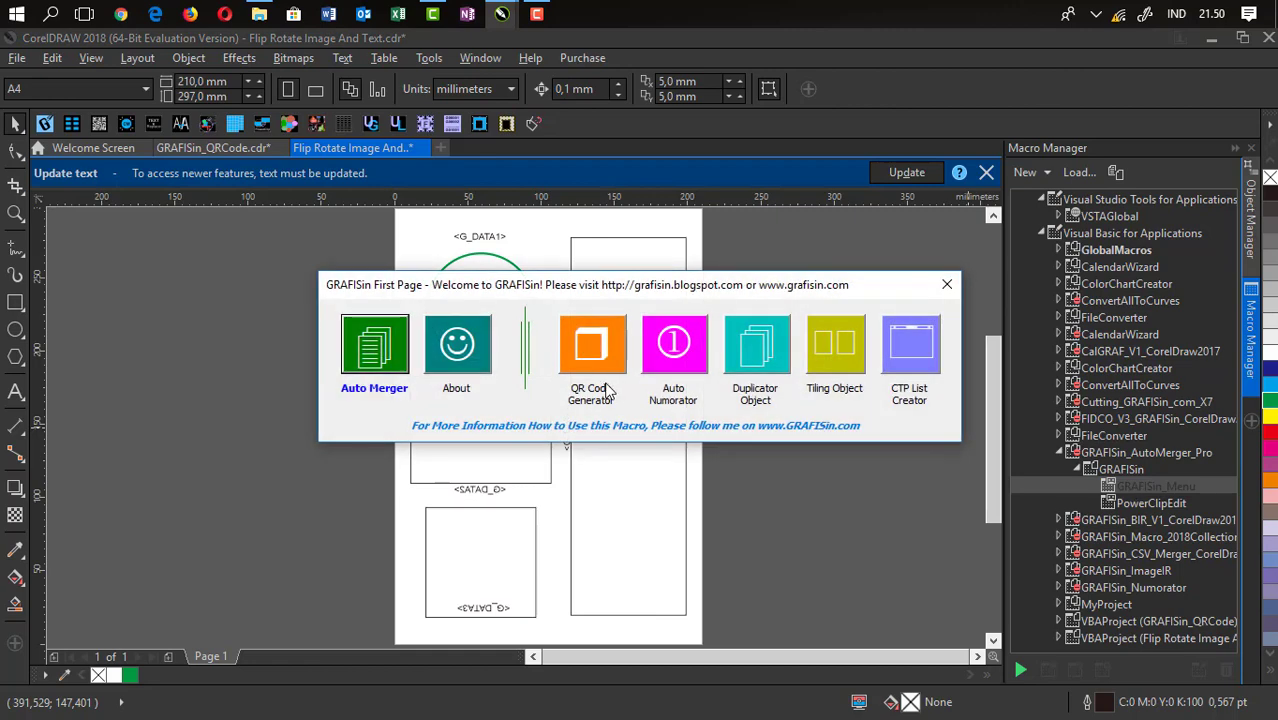
{"action": "left_click_drag", "start_coordinate": [599, 286], "coordinate": [962, 302]}
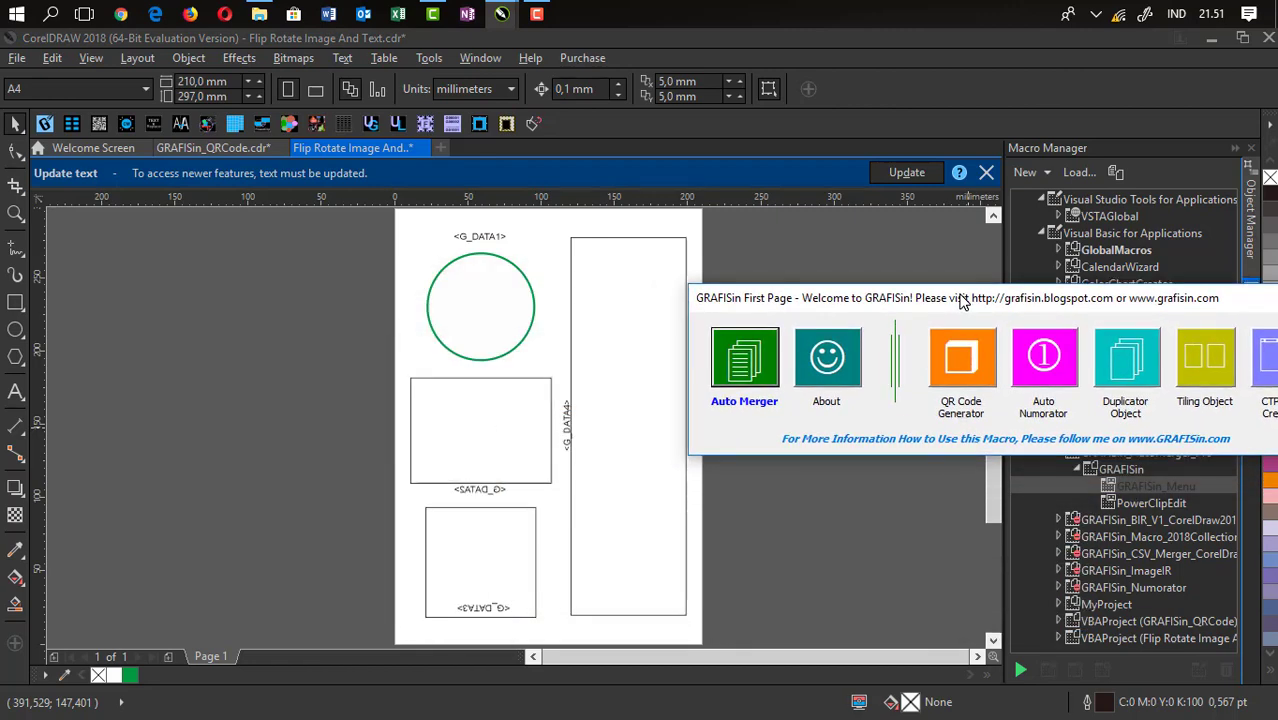
{"action": "left_click", "coordinate": [745, 352]}
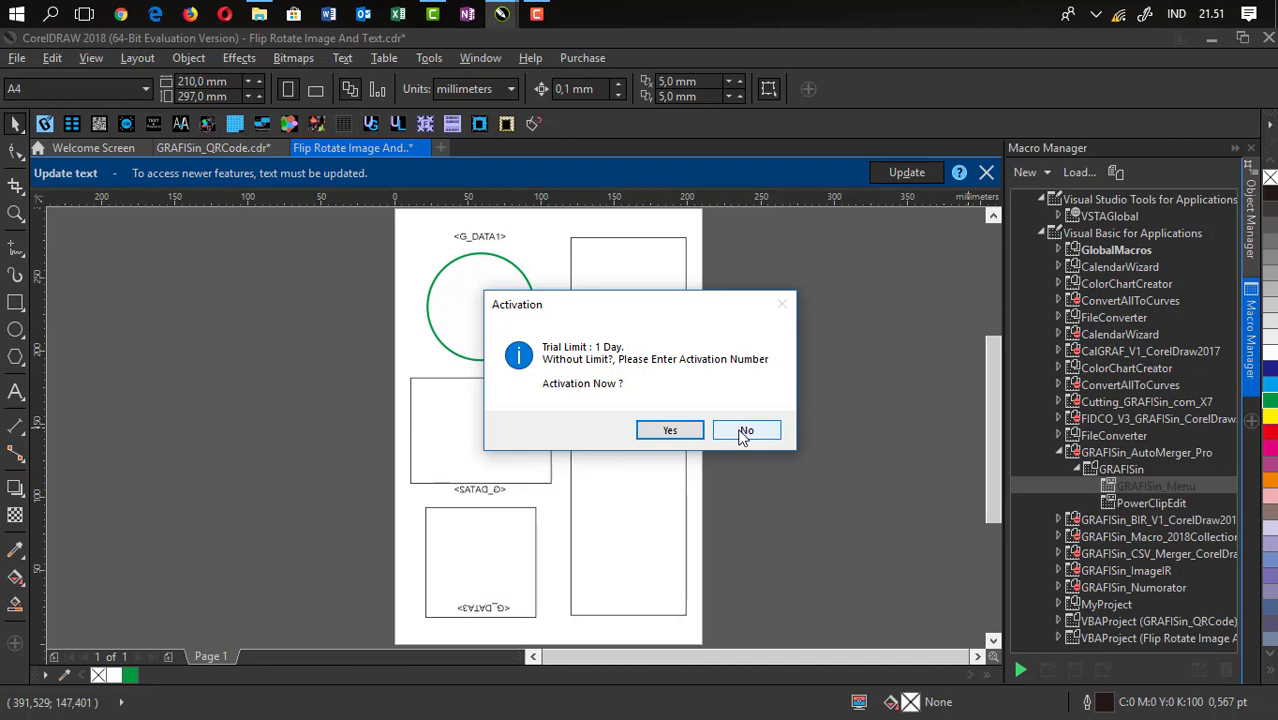
Decline activation, move AutoMerger Pro above the drawing page and switch its language to English.
{"action": "left_click", "coordinate": [743, 432]}
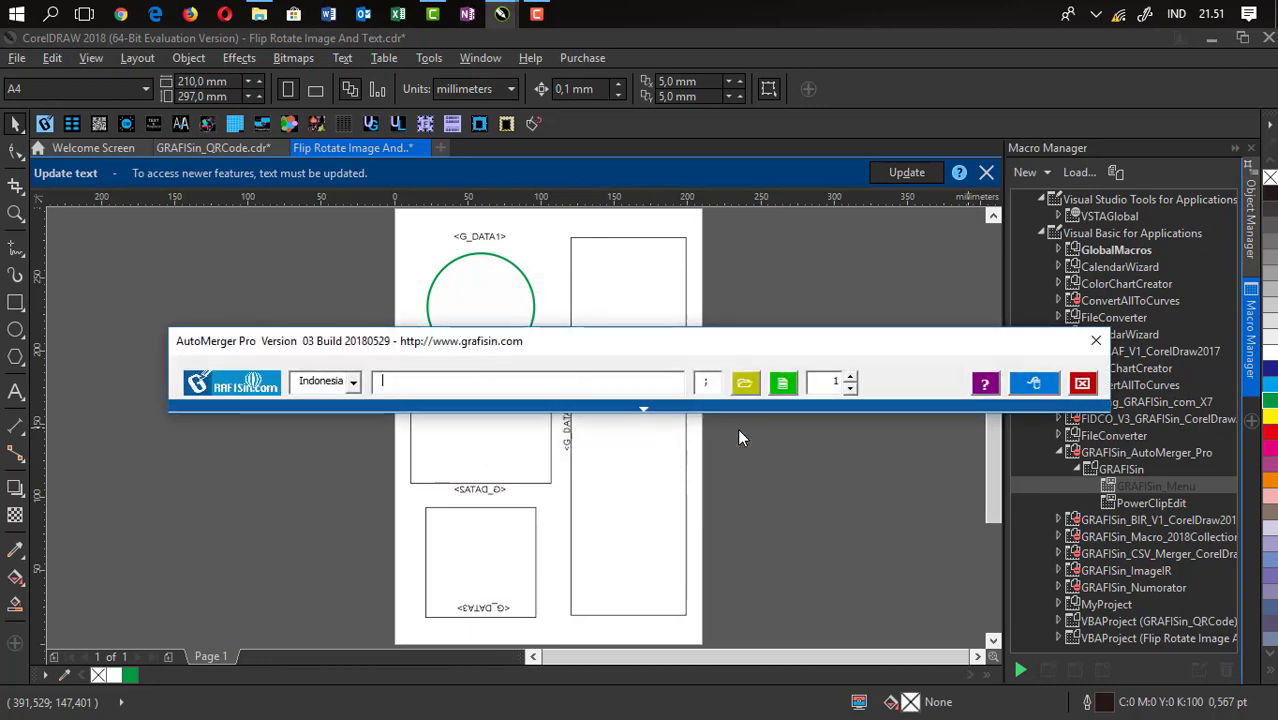
{"action": "mouse_move", "coordinate": [578, 343]}
{"action": "left_mouse_down"}
{"action": "mouse_move", "coordinate": [650, 272]}
{"action": "mouse_move", "coordinate": [604, 142]}
{"action": "mouse_move", "coordinate": [616, 157]}
{"action": "left_mouse_up"}
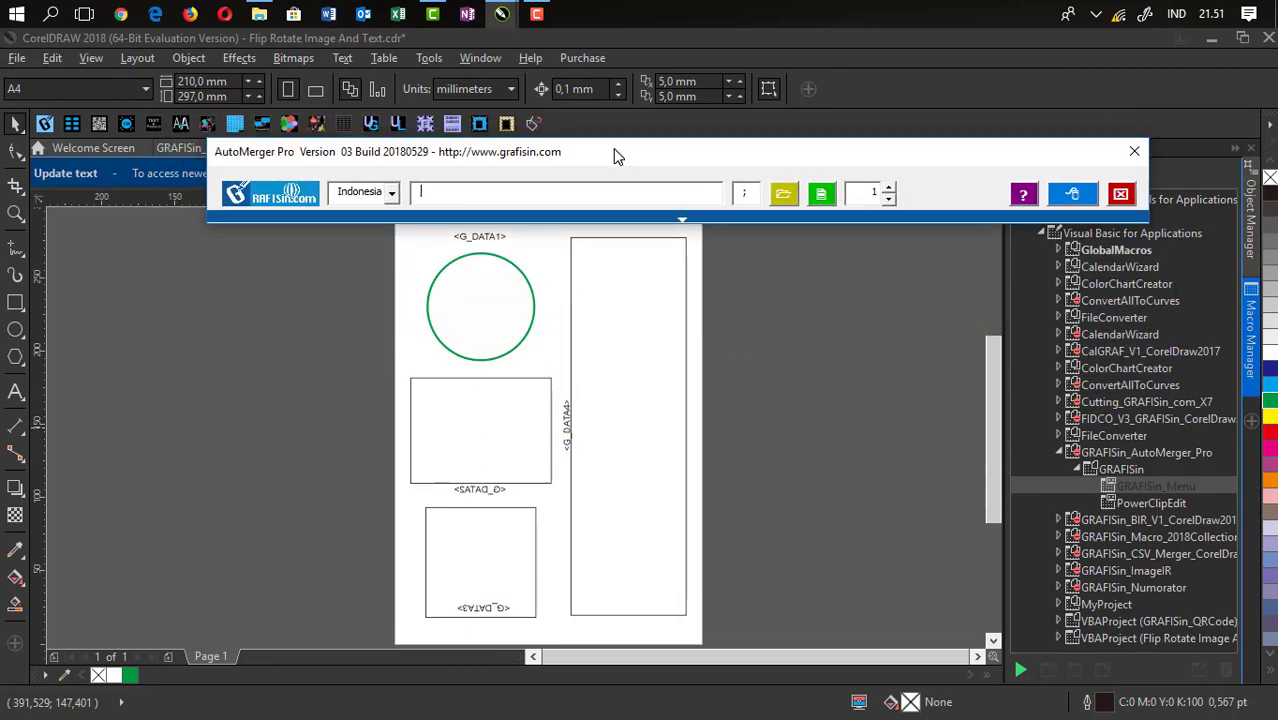
{"action": "left_click", "coordinate": [391, 193]}
{"action": "left_click", "coordinate": [375, 227]}
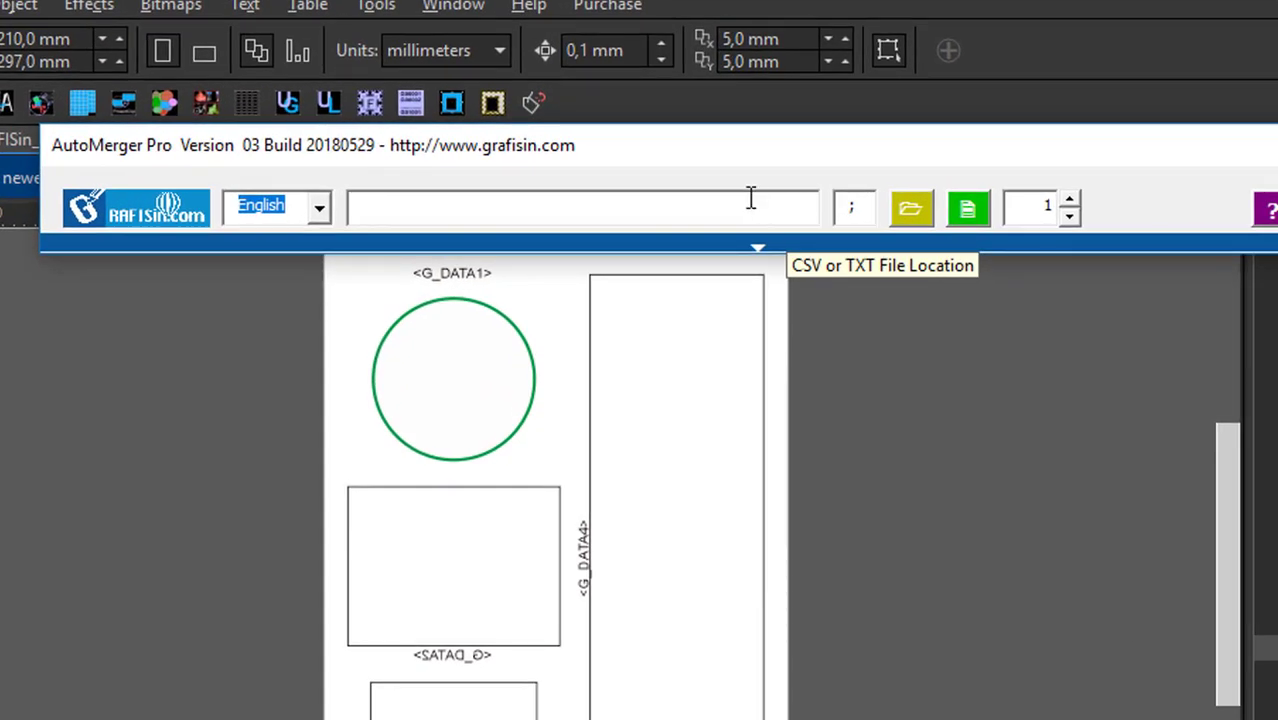
Load D:\SIMULASI\DataAutoMerger.csv into AutoMerger Pro as the data source file.
{"action": "left_click", "coordinate": [908, 214]}
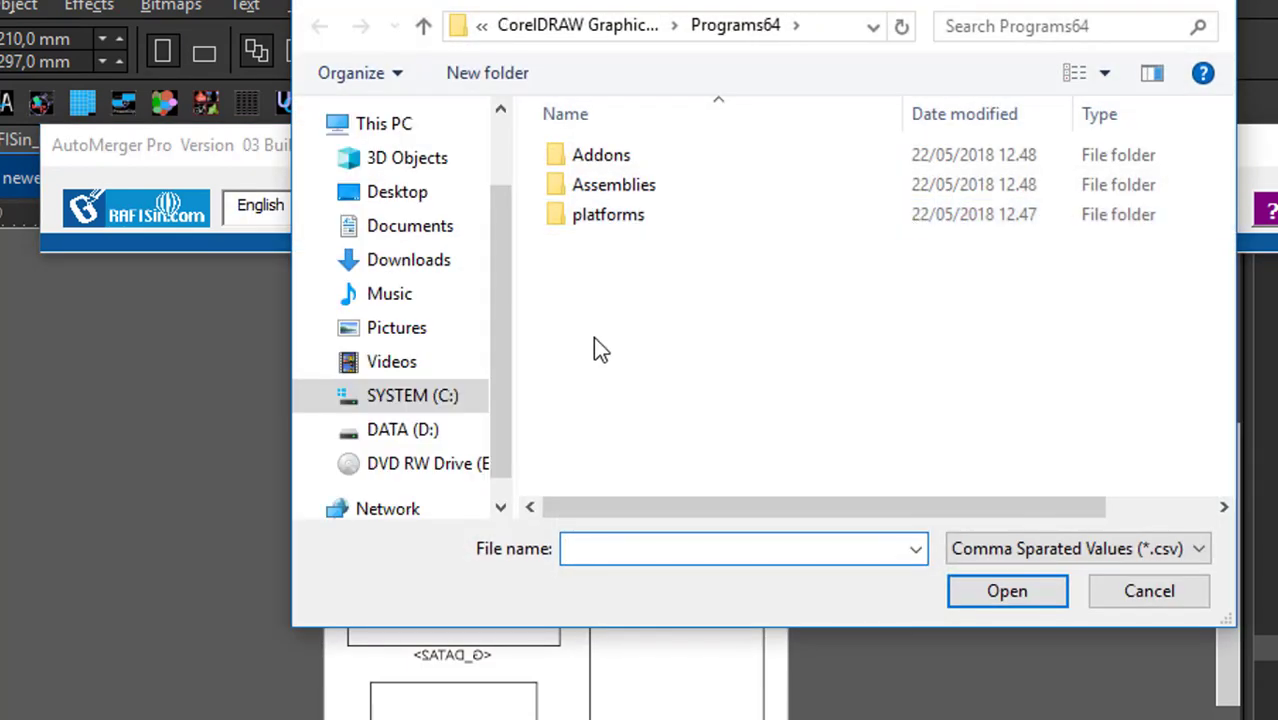
{"action": "left_click", "coordinate": [425, 434]}
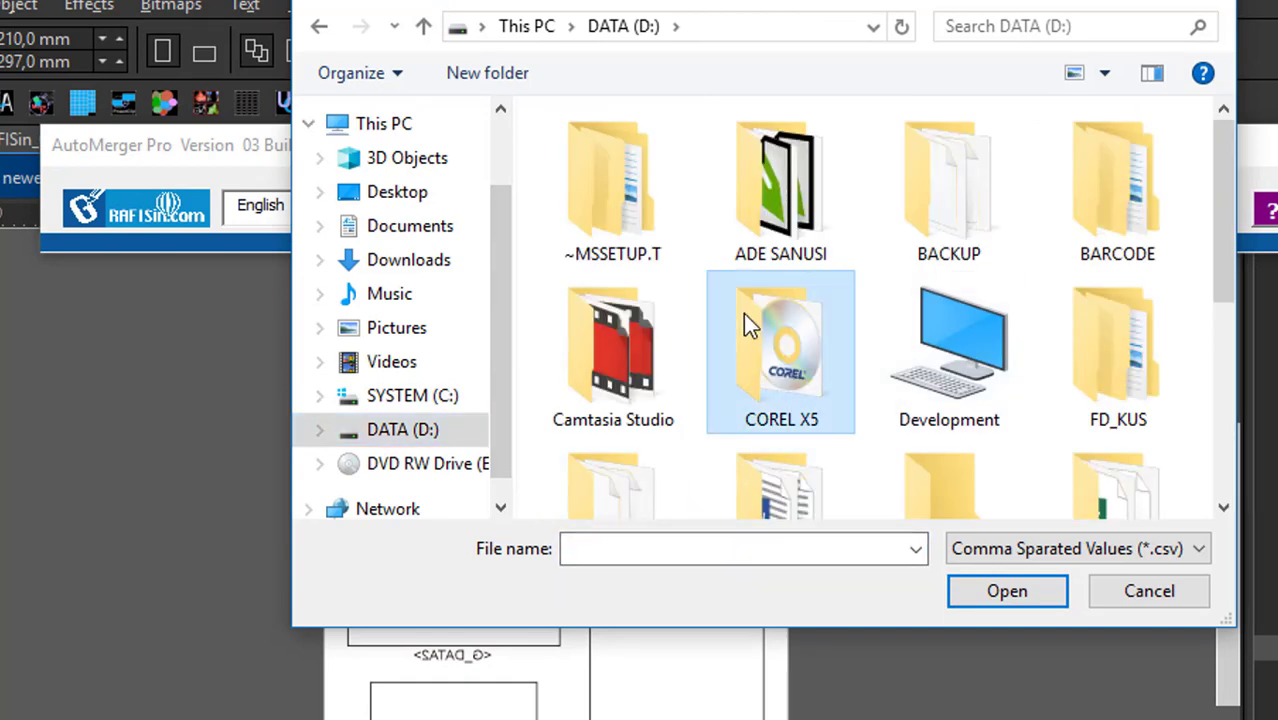
{"action": "scroll", "coordinate": [750, 320], "scroll_direction": "down", "scroll_amount": 5}
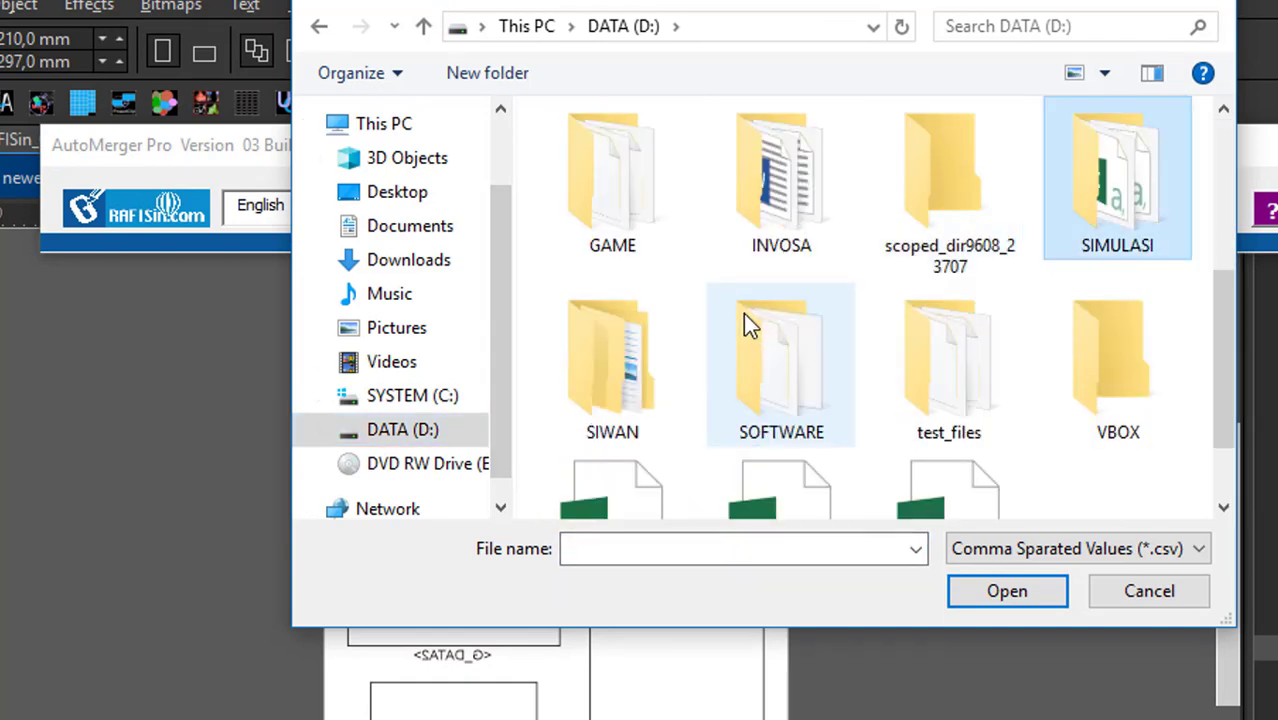
{"action": "left_click", "coordinate": [1163, 548]}
{"action": "left_click", "coordinate": [1082, 576]}
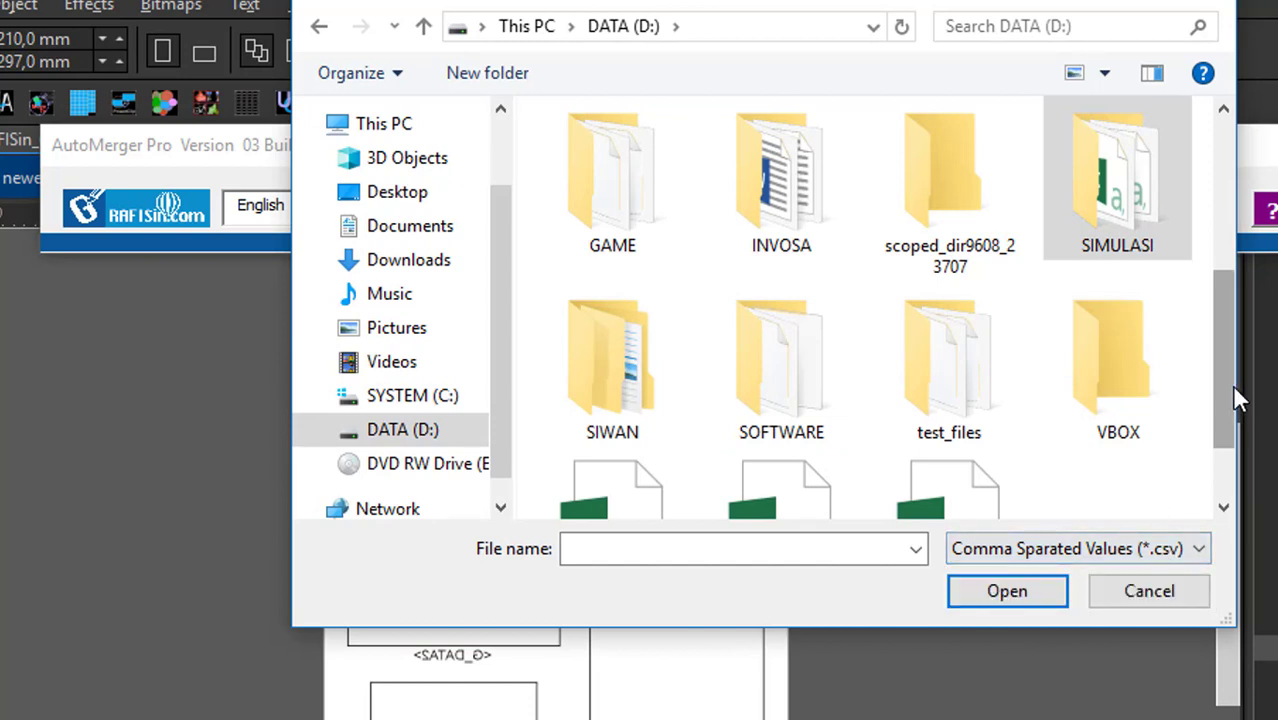
{"action": "scroll", "coordinate": [1232, 402], "scroll_direction": "down", "scroll_amount": 1}
{"action": "left_click", "coordinate": [1125, 175]}
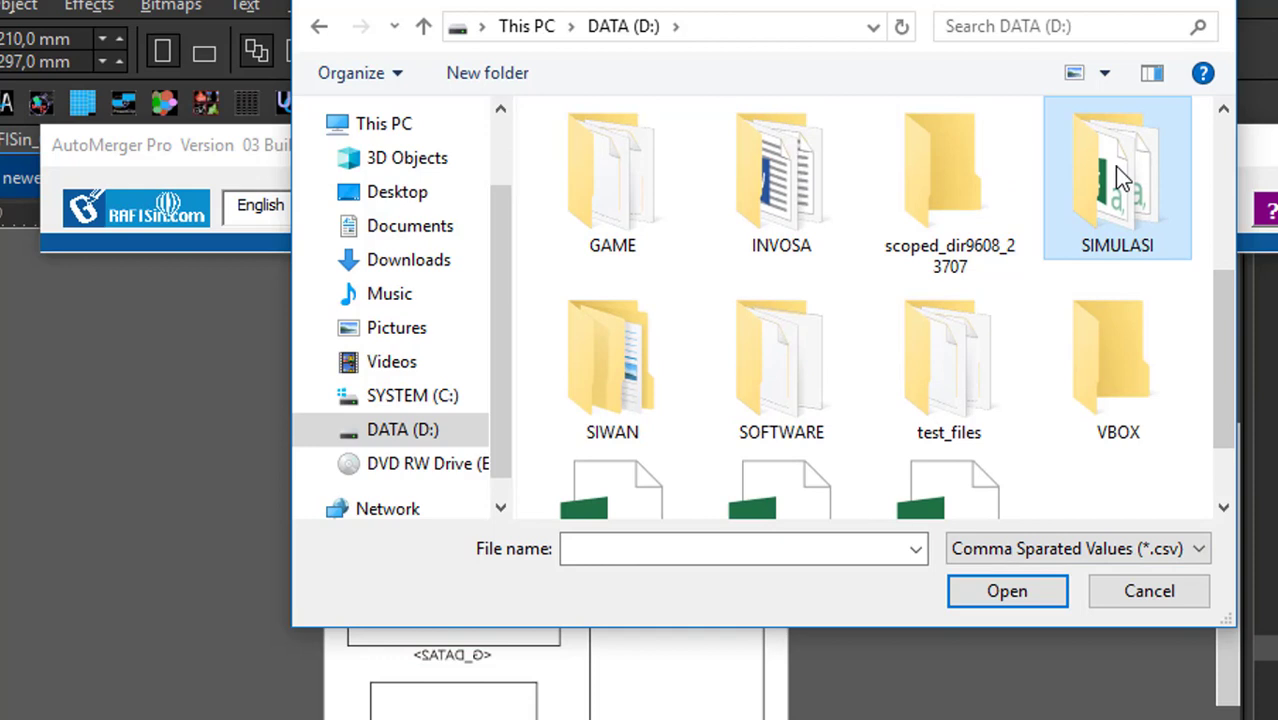
{"action": "left_click", "coordinate": [1018, 593]}
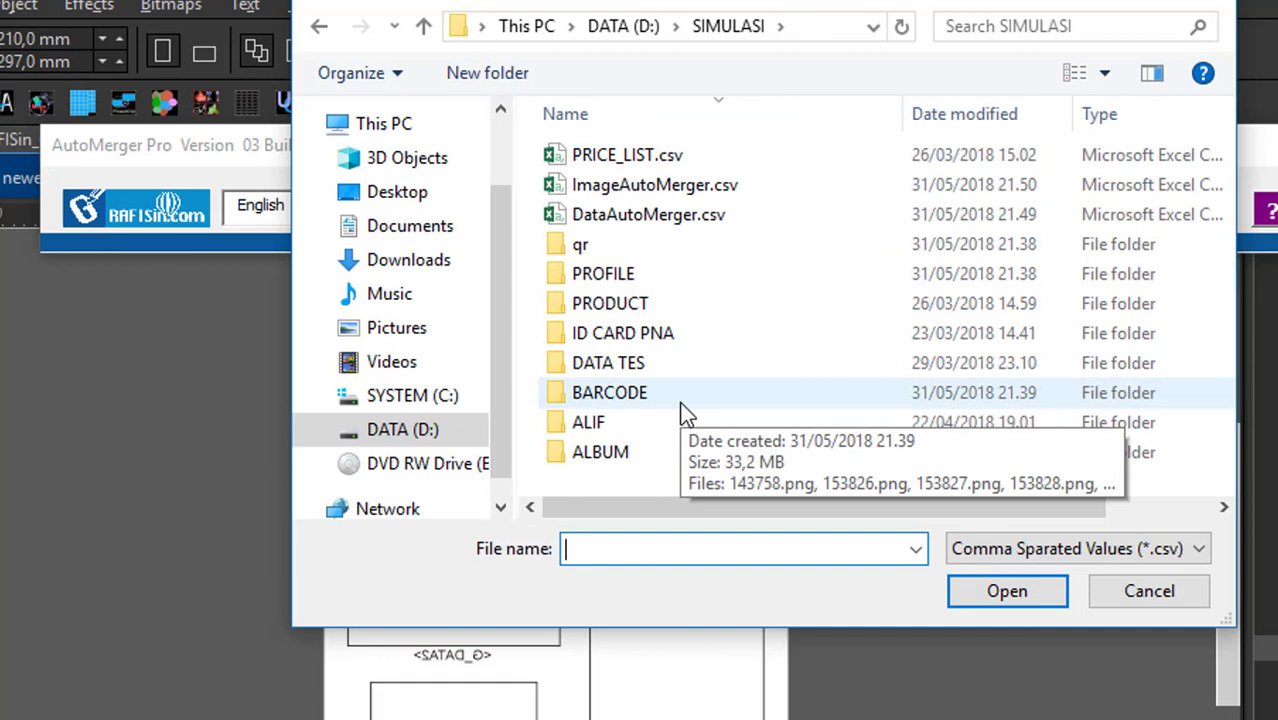
{"action": "left_click", "coordinate": [593, 218]}
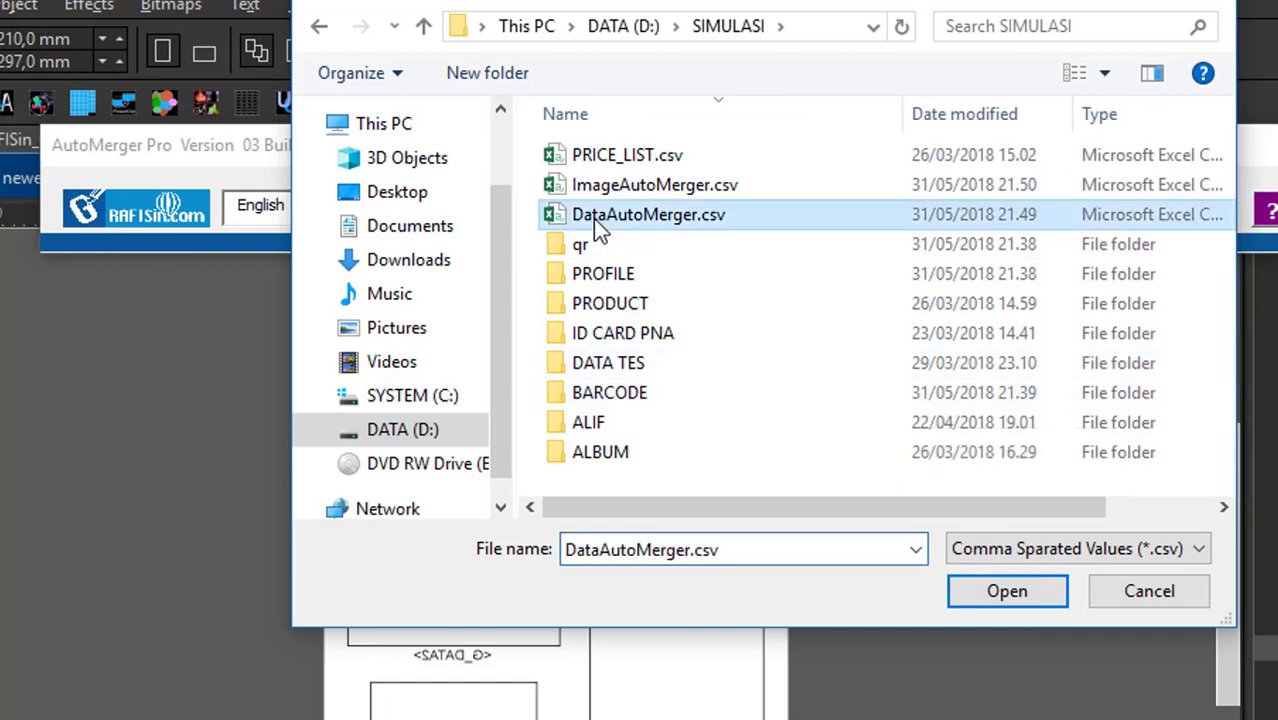
{"action": "left_click", "coordinate": [990, 593]}
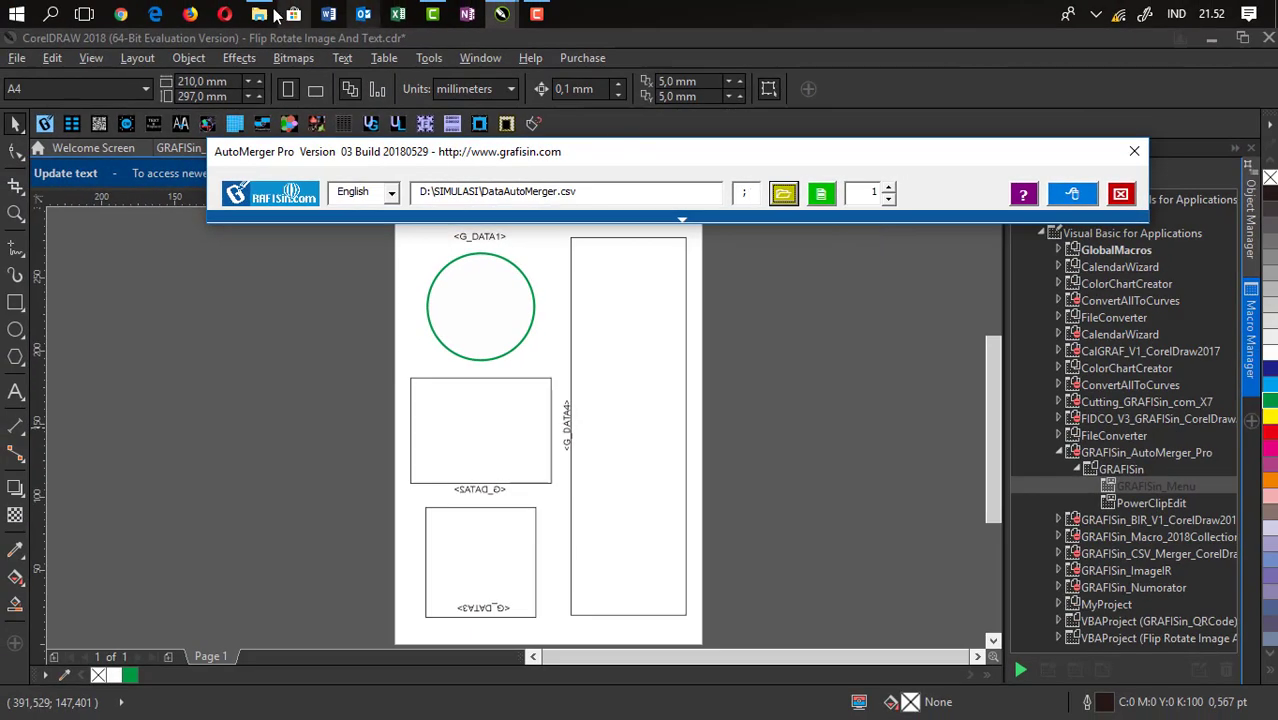
Show the SIMULASI folder in File Explorer and bring up DataAutoMerger.csv's context menu.
{"action": "left_click", "coordinate": [261, 14]}
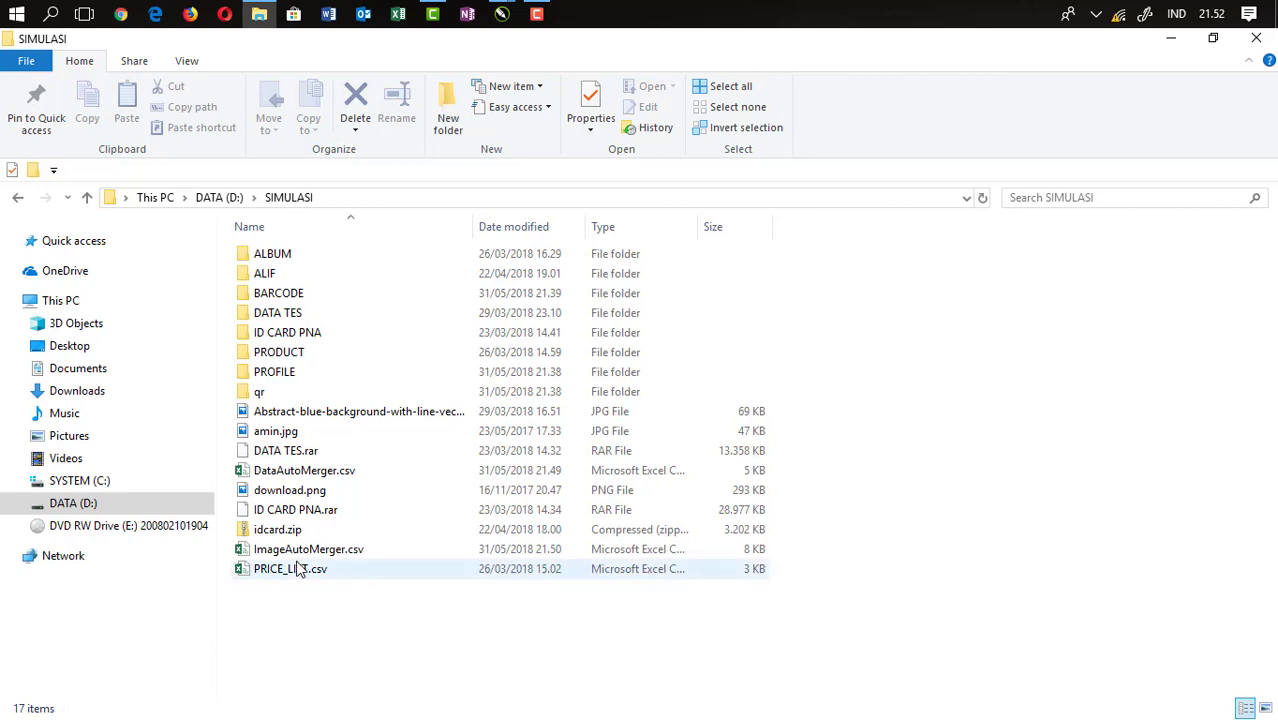
{"action": "right_click", "coordinate": [281, 471]}
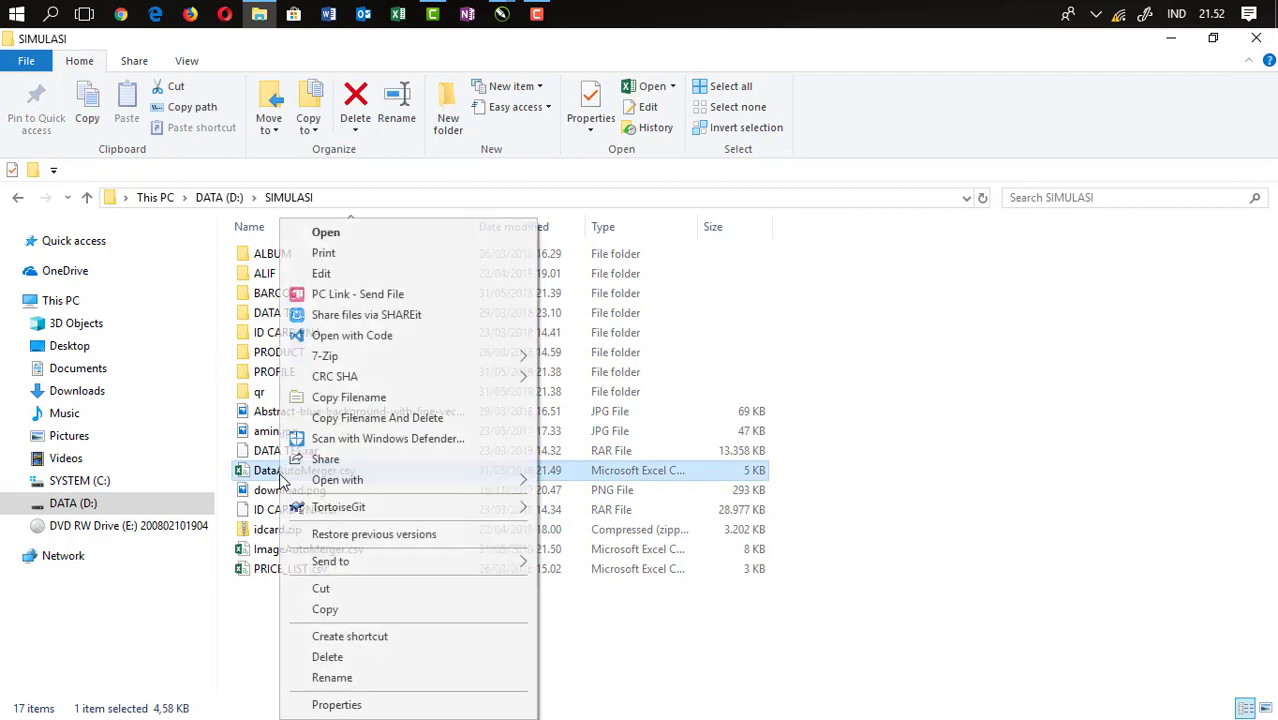
View DataAutoMerger.csv in Notepad to confirm its semicolon separators, then close Notepad.
{"action": "mouse_move", "coordinate": [360, 492]}
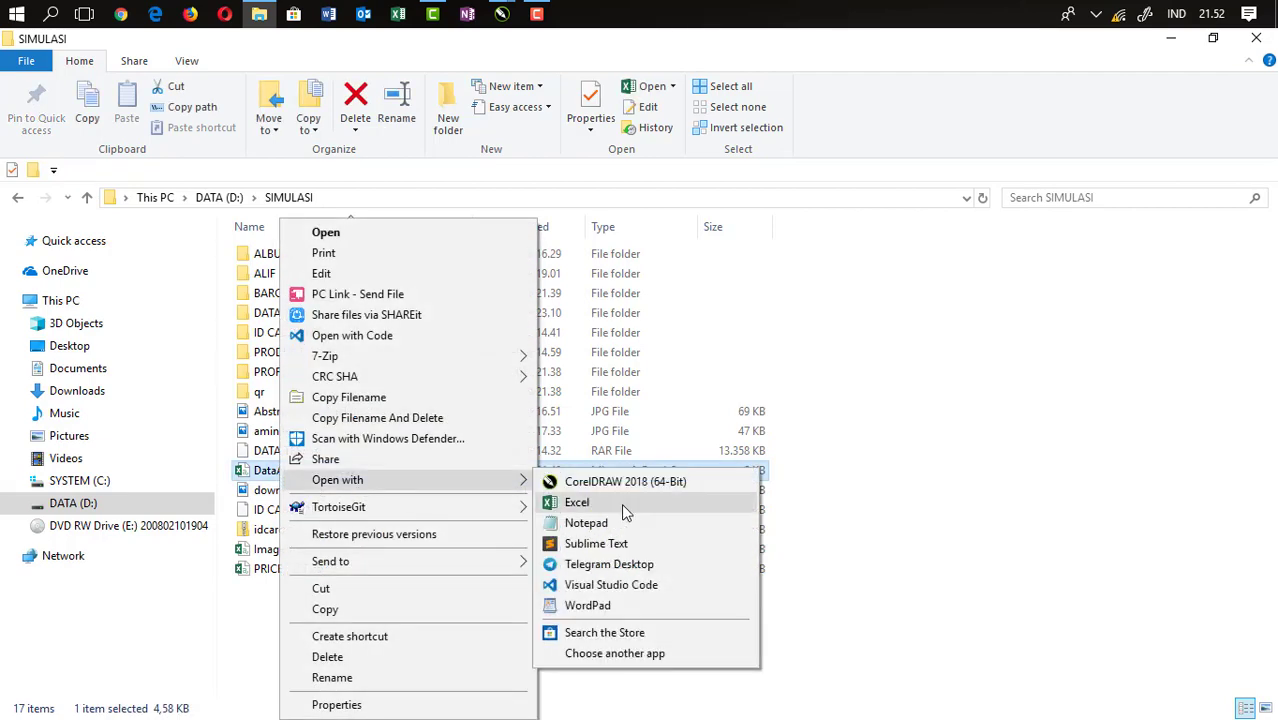
{"action": "left_click", "coordinate": [609, 524]}
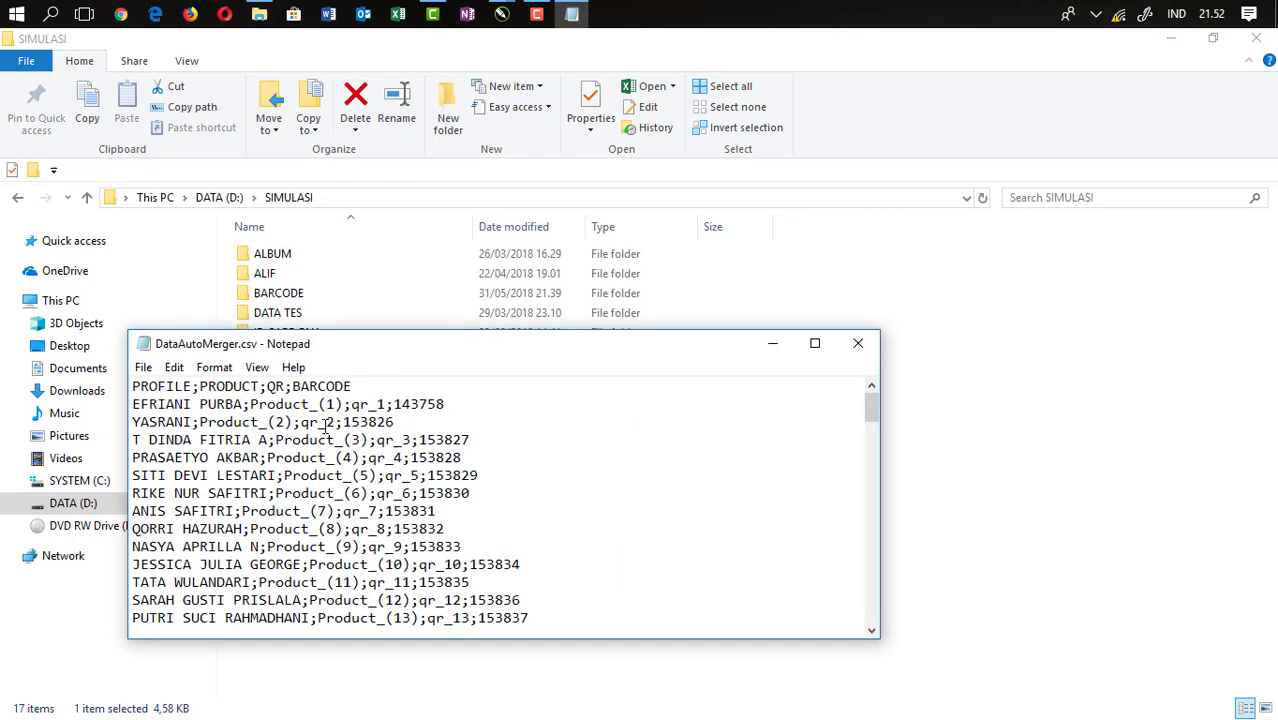
{"action": "left_click_drag", "start_coordinate": [200, 386], "coordinate": [192, 386]}
{"action": "left_click", "coordinate": [860, 345]}
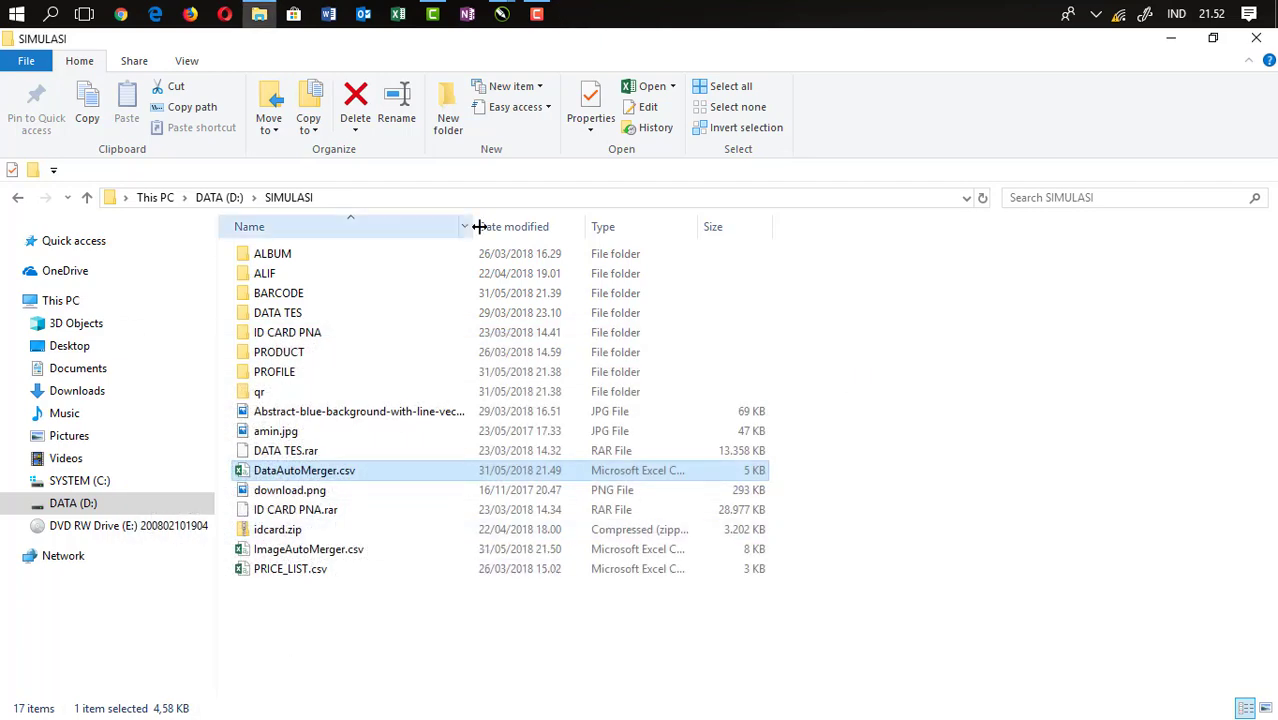
Return to the Flip Rotate Image And Text drawing and review the 109 data rows in Preview Data.
{"action": "mouse_move", "coordinate": [502, 14]}
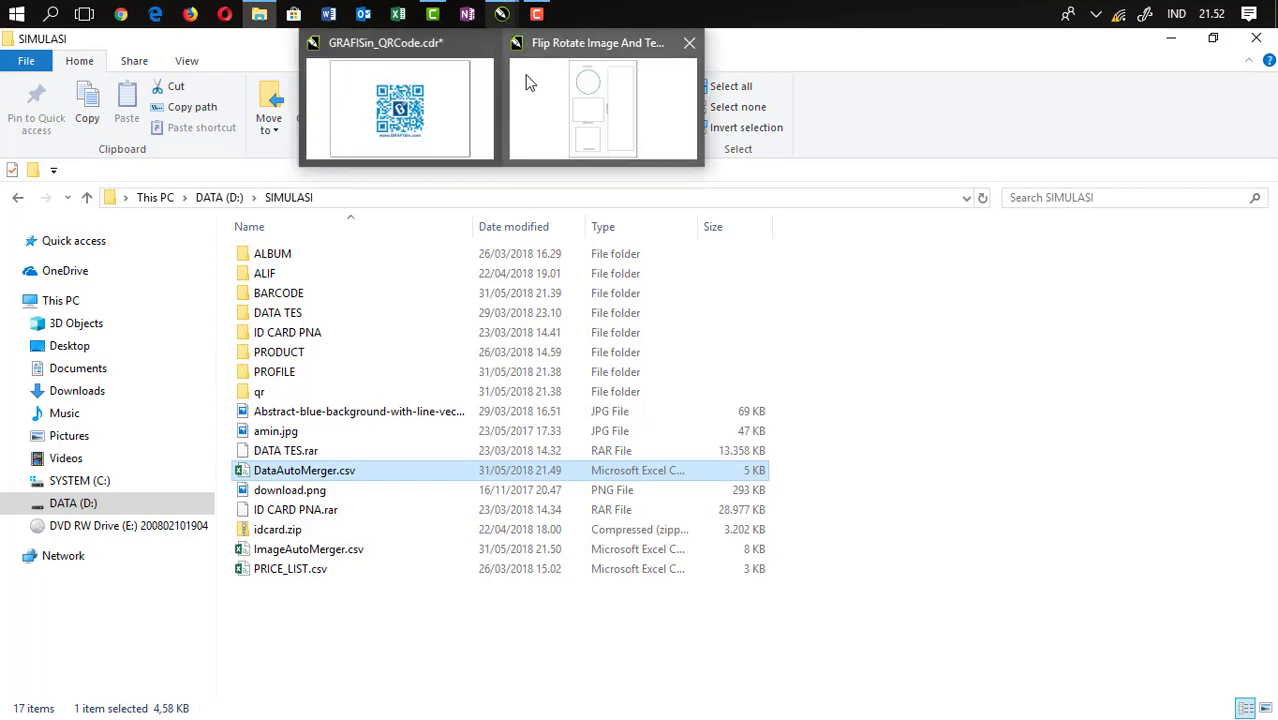
{"action": "left_click", "coordinate": [545, 92]}
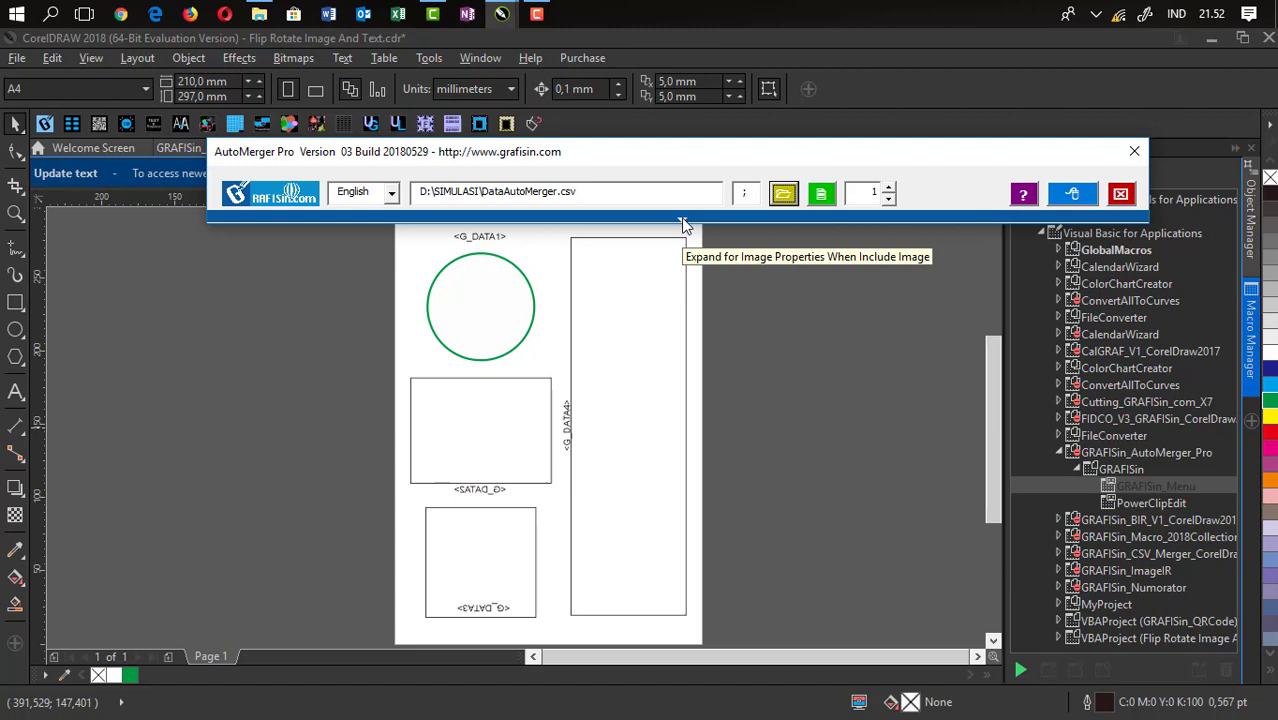
{"action": "left_click", "coordinate": [820, 197]}
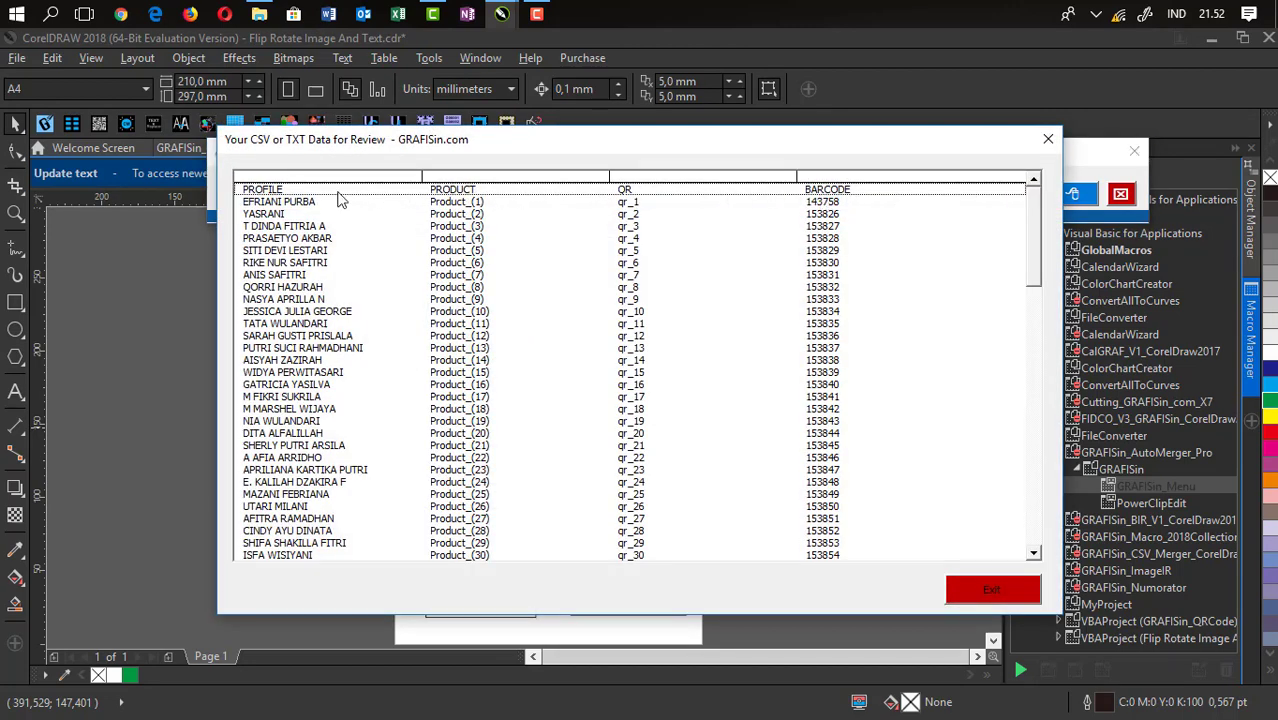
{"action": "left_click_drag", "start_coordinate": [1036, 243], "coordinate": [1015, 191]}
{"action": "left_click", "coordinate": [988, 592]}
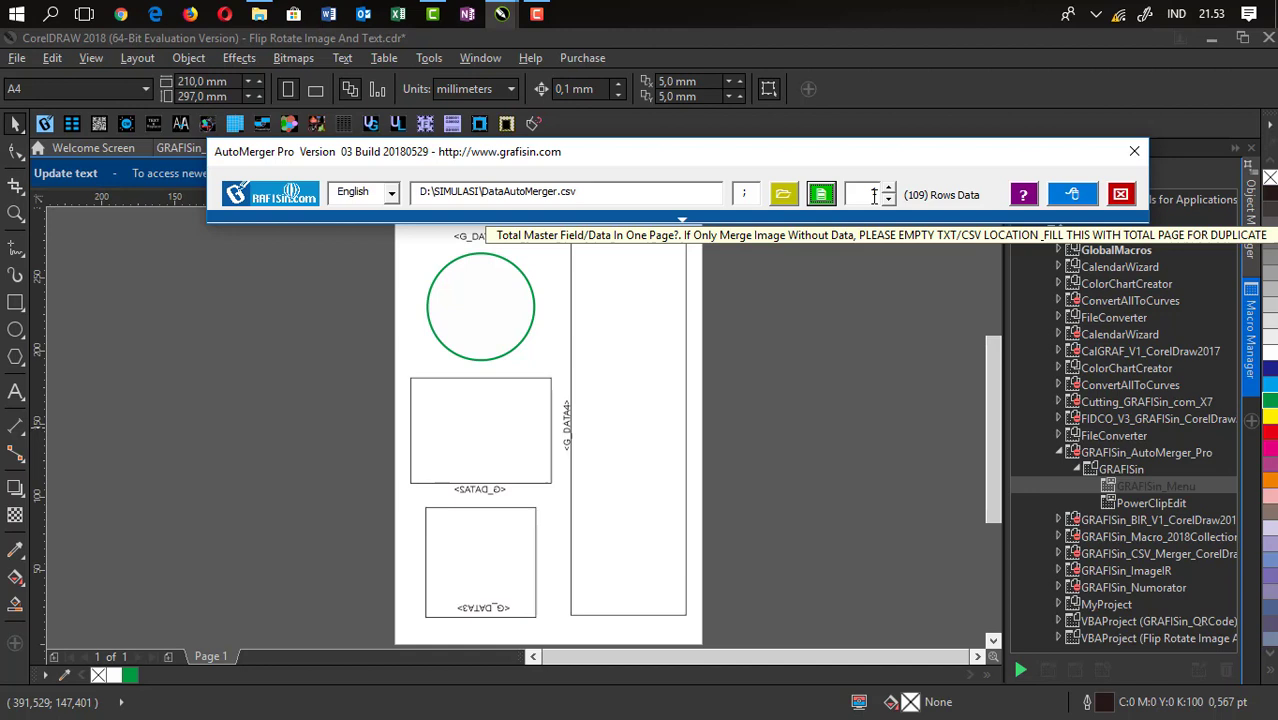
{"action": "left_click_drag", "start_coordinate": [851, 154], "coordinate": [832, 60]}
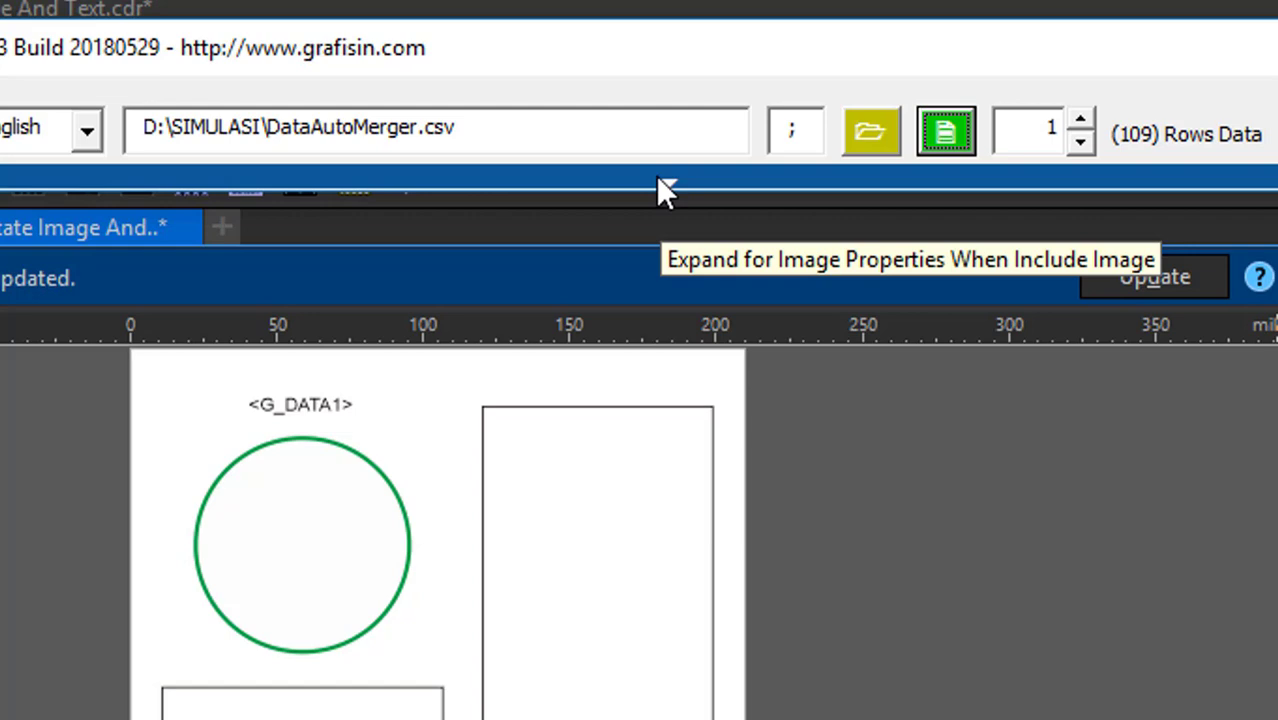
Expand AutoMerger Pro's Image Properties panel to reveal the four image rows.
{"action": "left_click", "coordinate": [660, 191]}
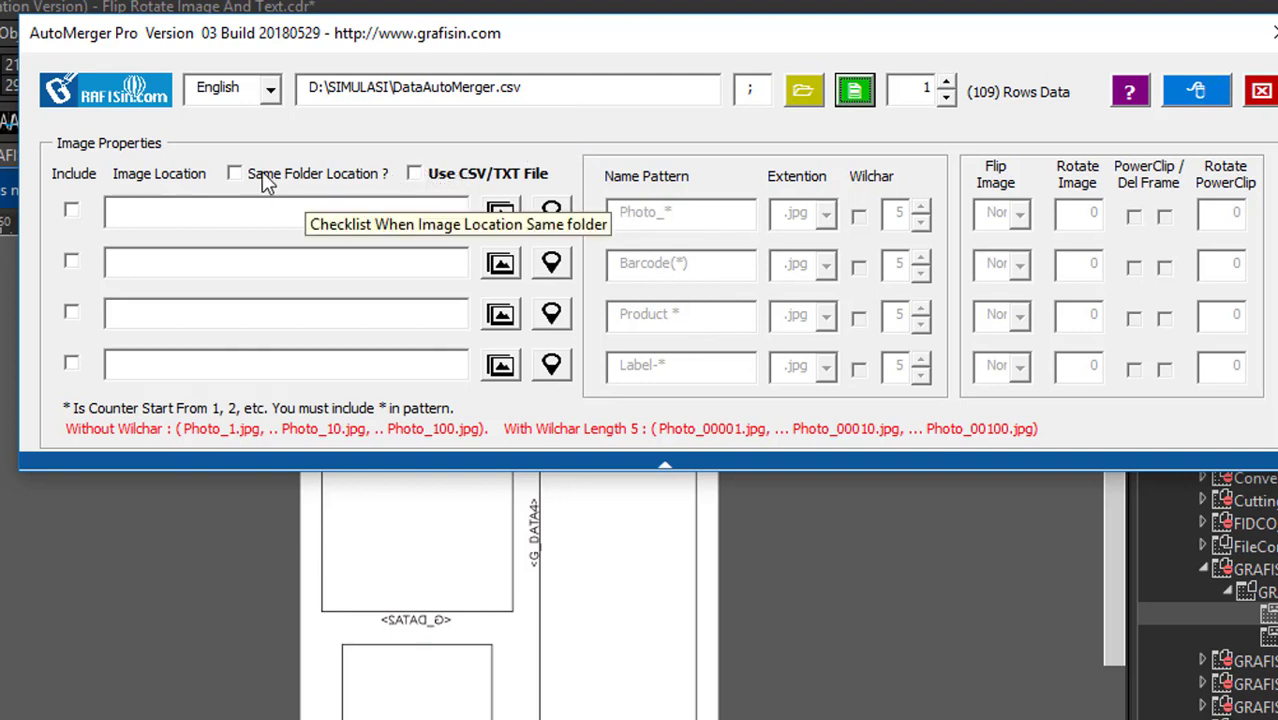
Enable Use CSV/TXT File for image names and tick Include on image rows 1–4.
{"action": "left_click", "coordinate": [414, 174]}
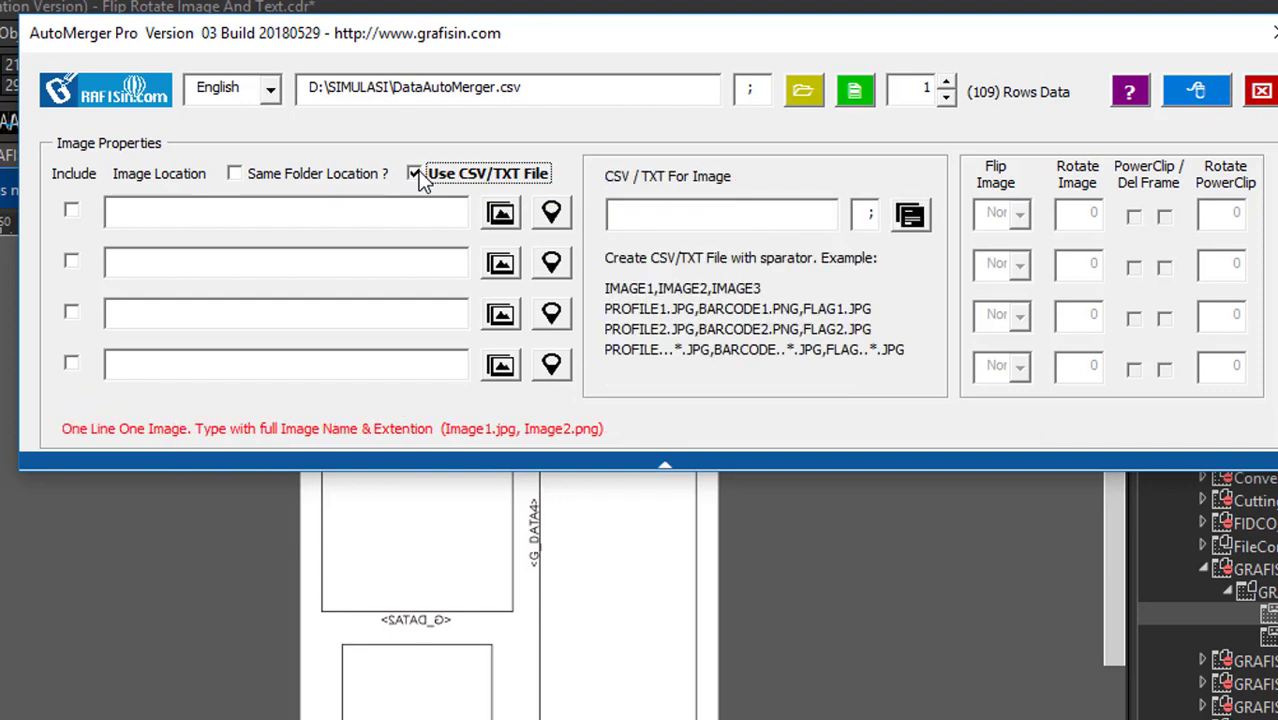
{"action": "left_click", "coordinate": [911, 222]}
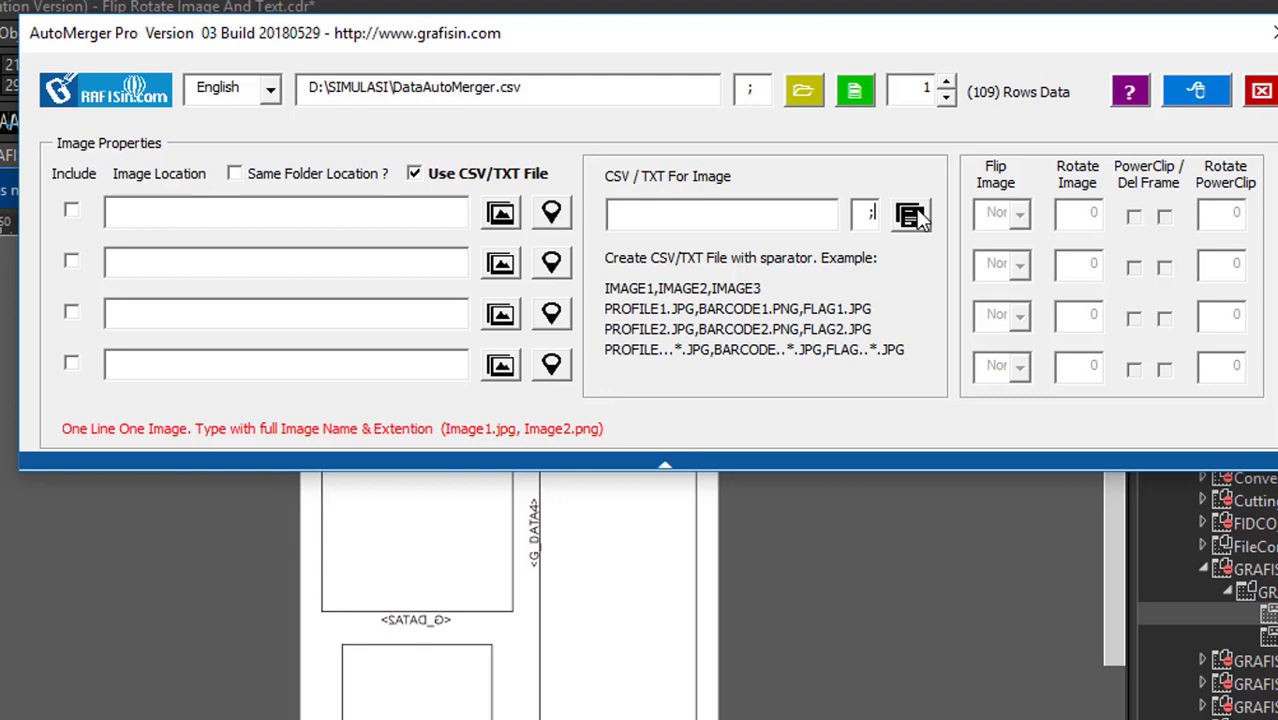
{"action": "left_click", "coordinate": [74, 210]}
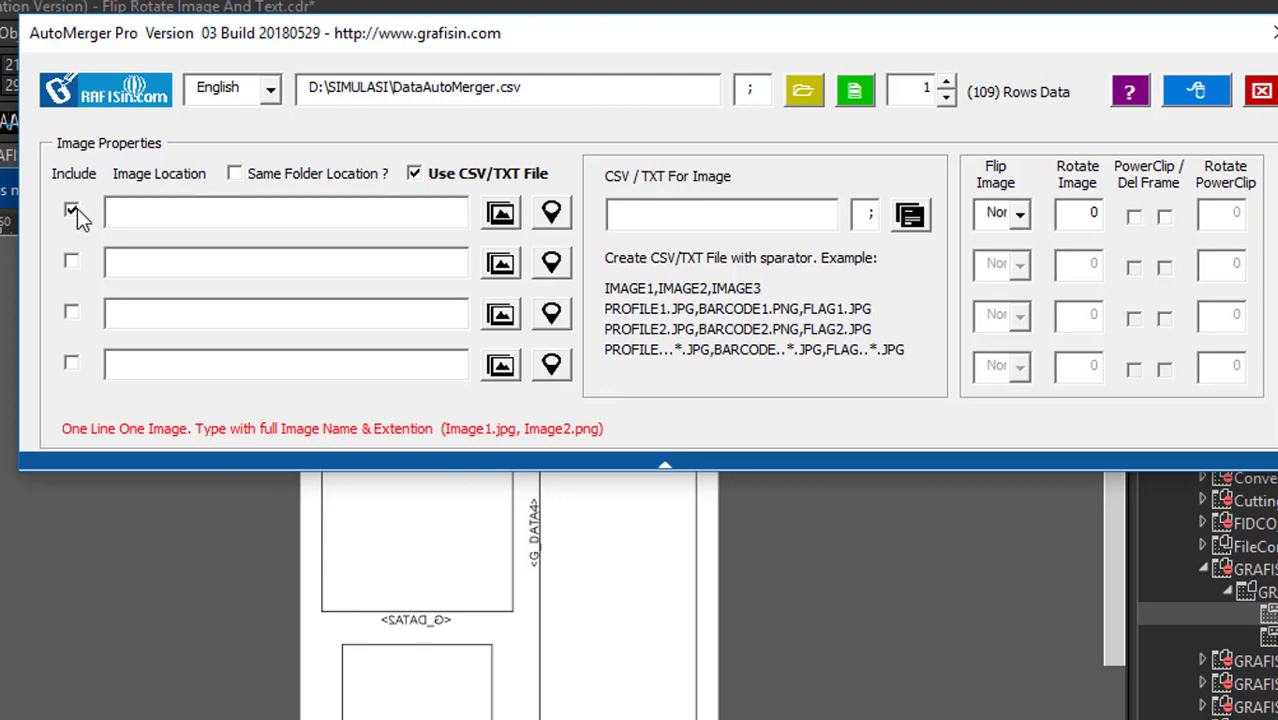
{"action": "left_click", "coordinate": [76, 262]}
{"action": "left_click", "coordinate": [72, 313]}
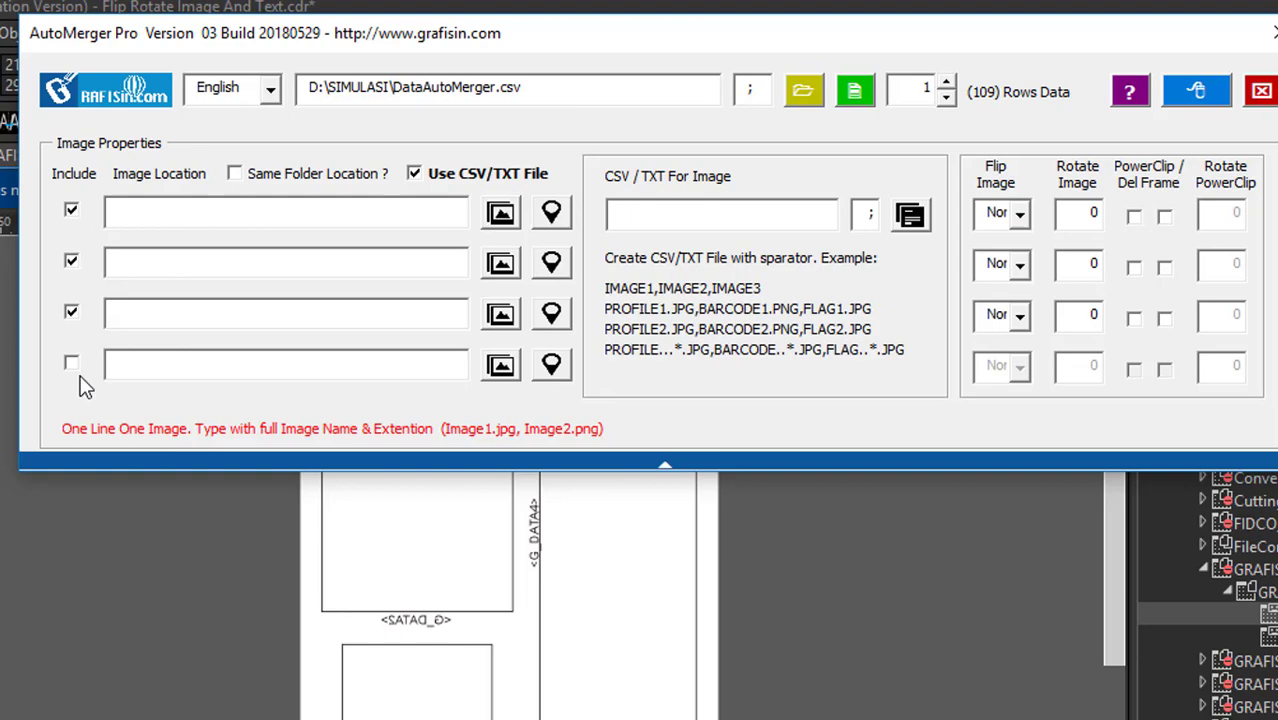
{"action": "left_click", "coordinate": [72, 364]}
Set image 1's folder to D:\SIMULASI\PROFILE\.
{"action": "left_click_drag", "start_coordinate": [551, 40], "coordinate": [1254, 260]}
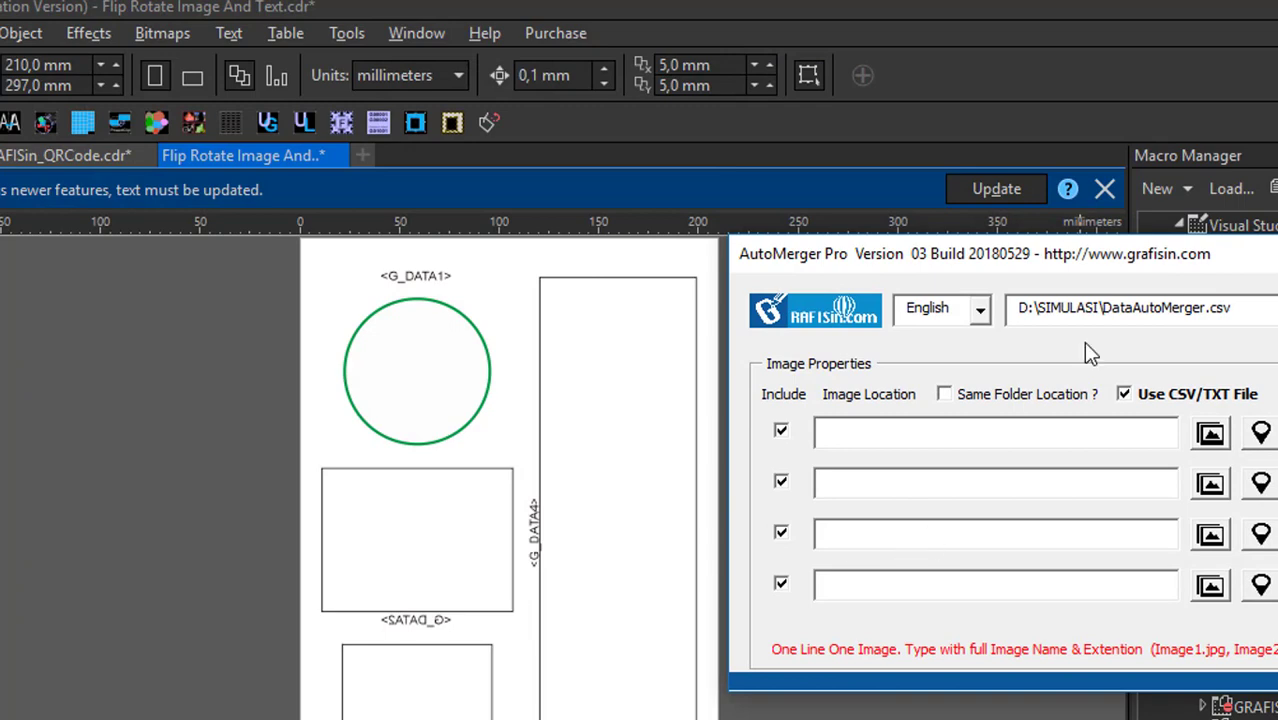
{"action": "left_click_drag", "start_coordinate": [1053, 265], "coordinate": [965, 168]}
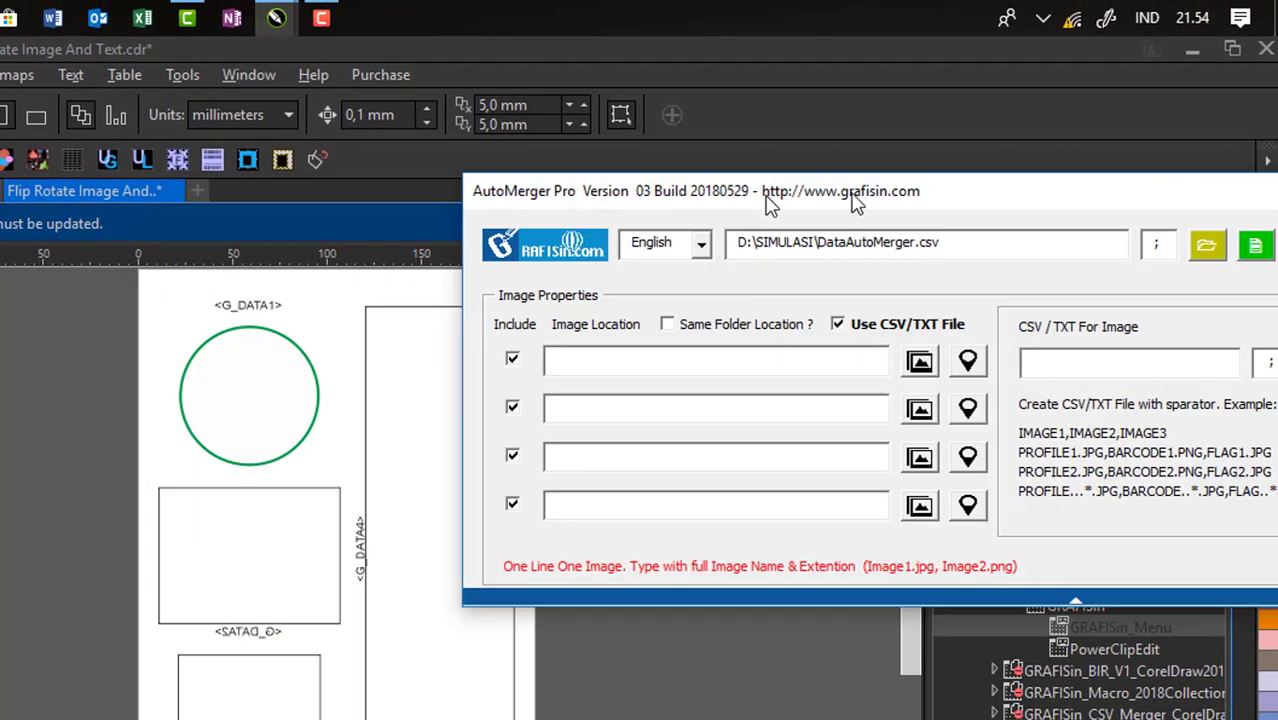
{"action": "left_click_drag", "start_coordinate": [770, 205], "coordinate": [787, 183]}
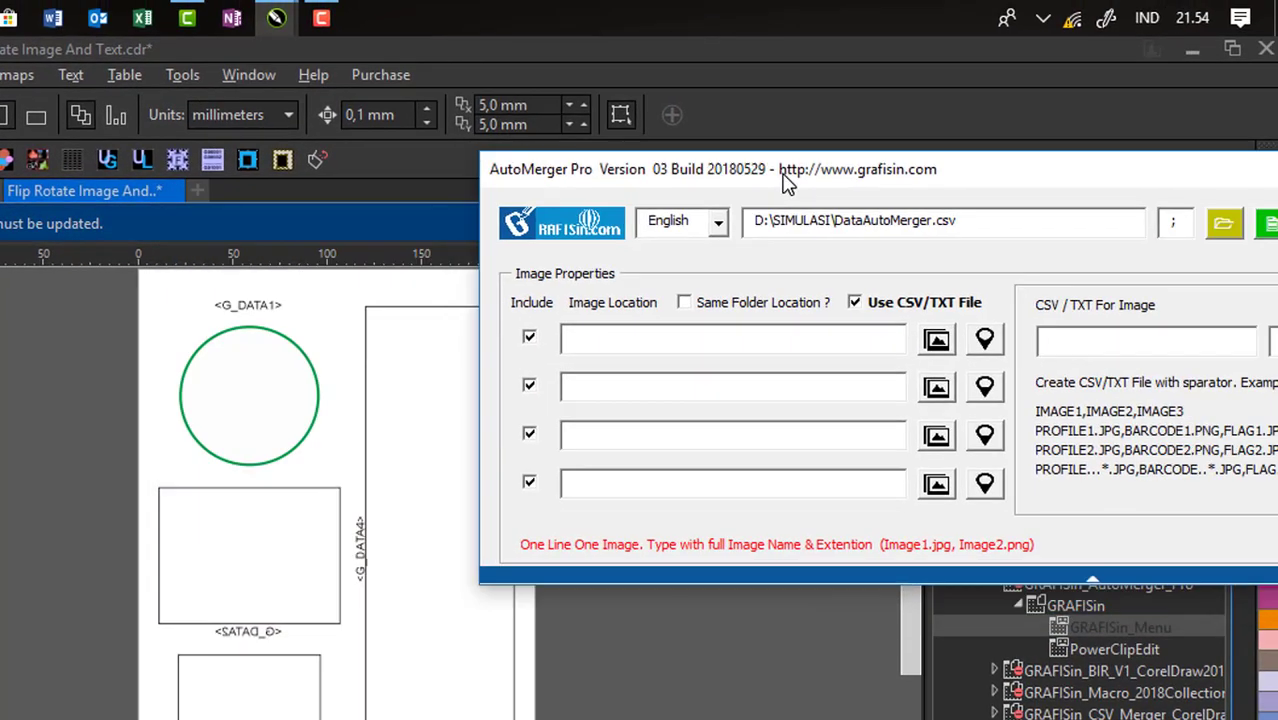
{"action": "left_click", "coordinate": [938, 341]}
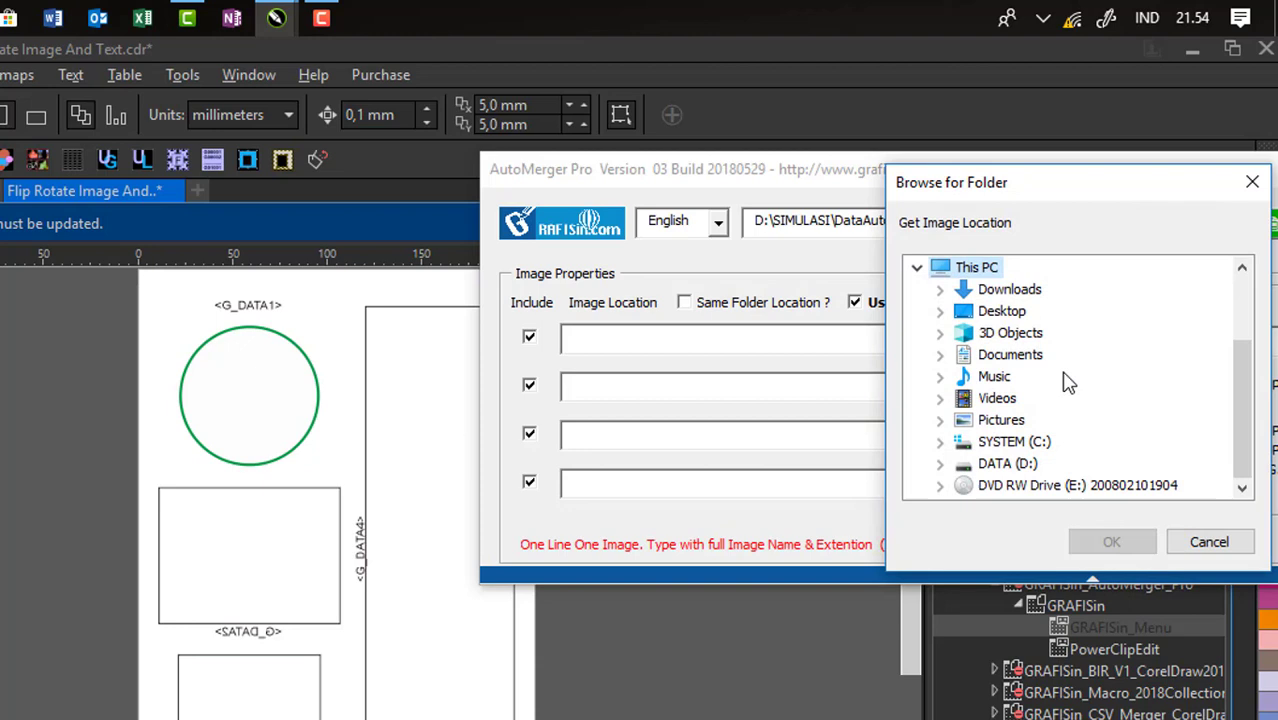
{"action": "left_click", "coordinate": [996, 465]}
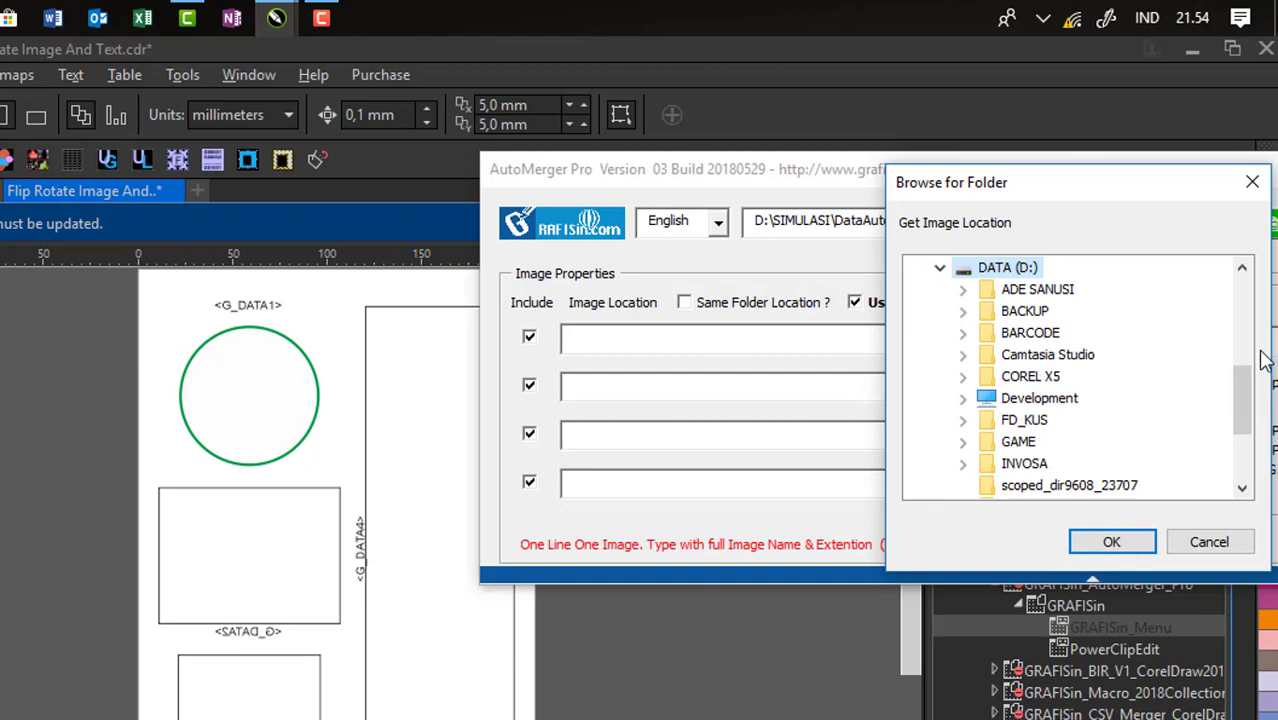
{"action": "left_click_drag", "start_coordinate": [1247, 399], "coordinate": [1247, 419]}
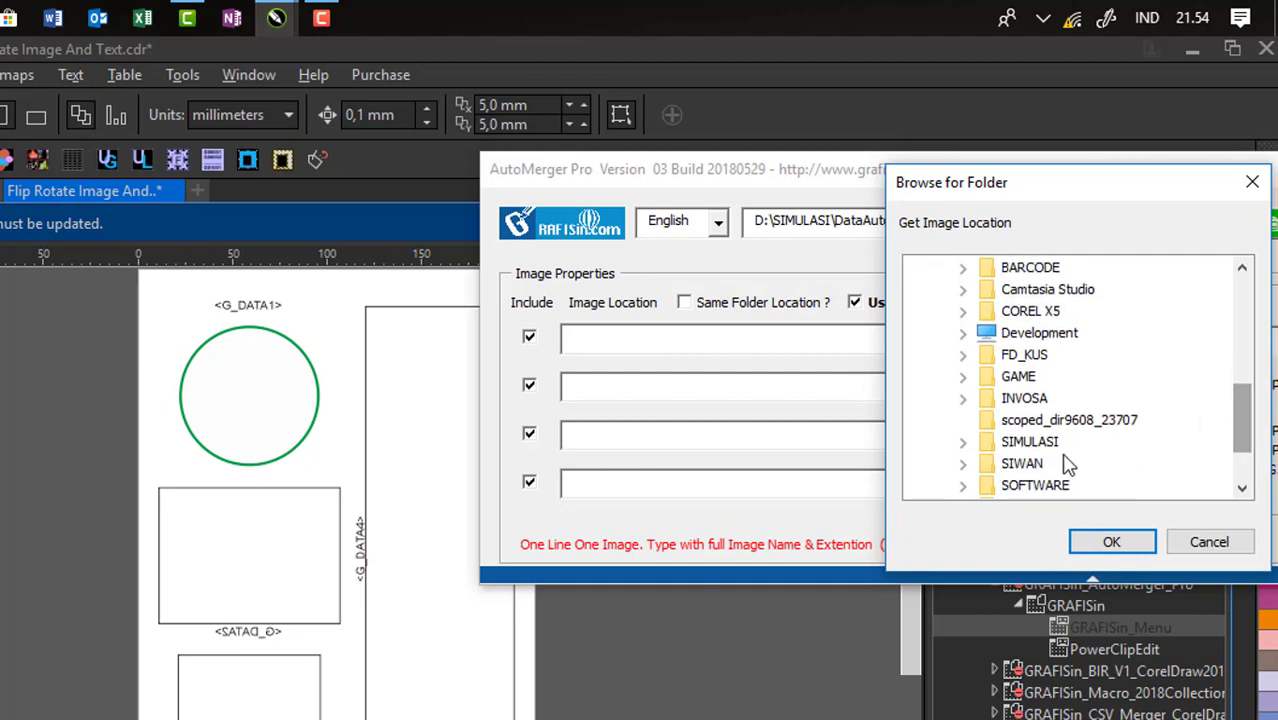
{"action": "left_click", "coordinate": [1035, 442]}
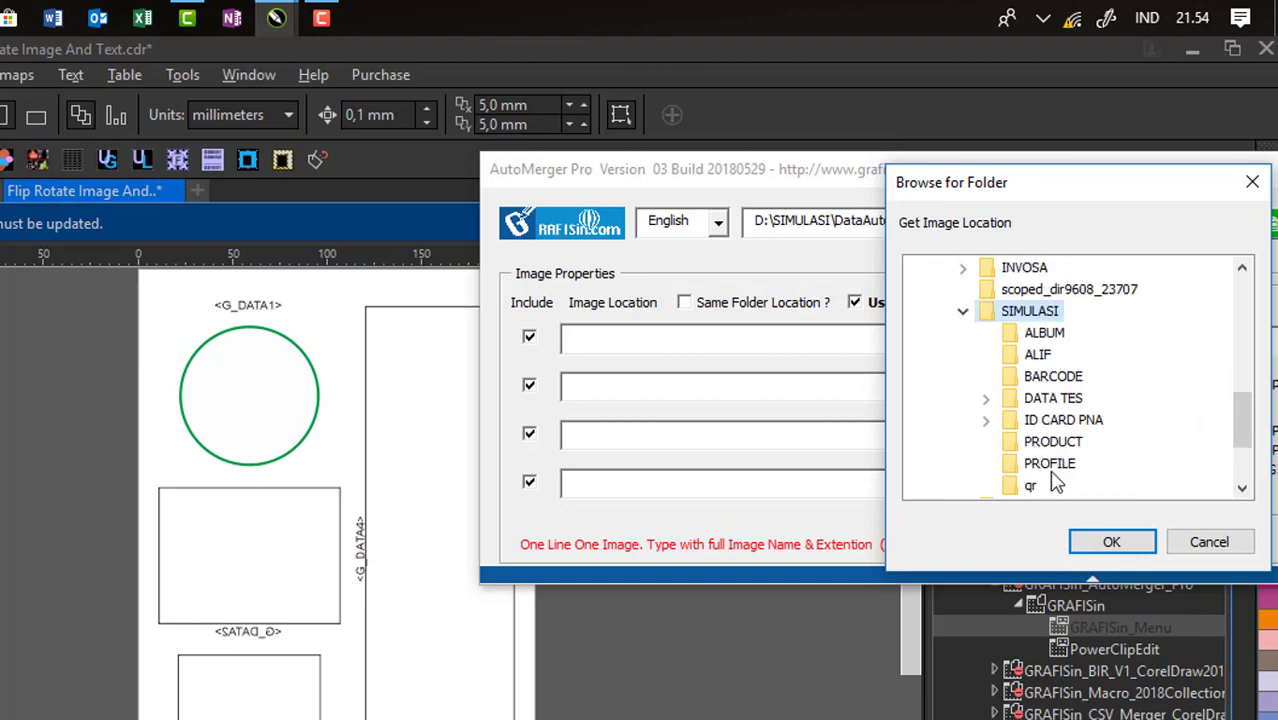
{"action": "left_click", "coordinate": [1045, 466]}
{"action": "left_click", "coordinate": [1111, 543]}
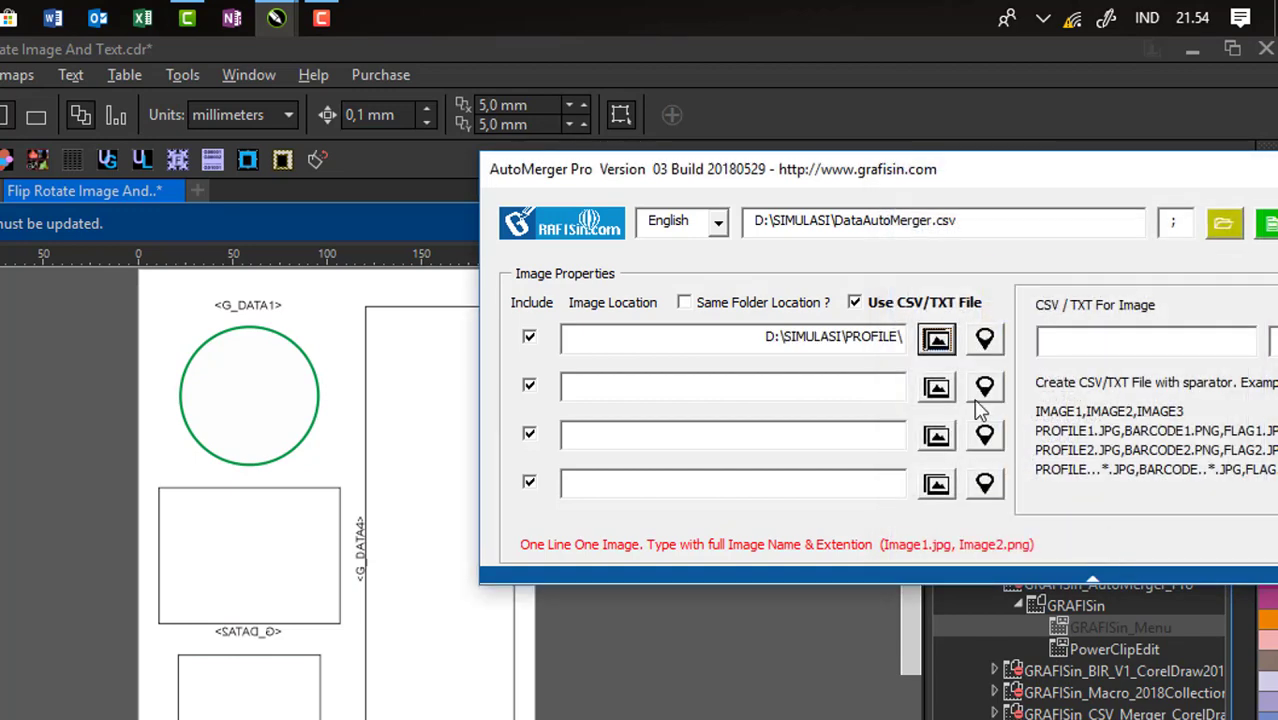
Pin the green circle as the <G_IMAGE1> placeholder and check its name in Object Manager.
{"action": "left_click", "coordinate": [985, 341]}
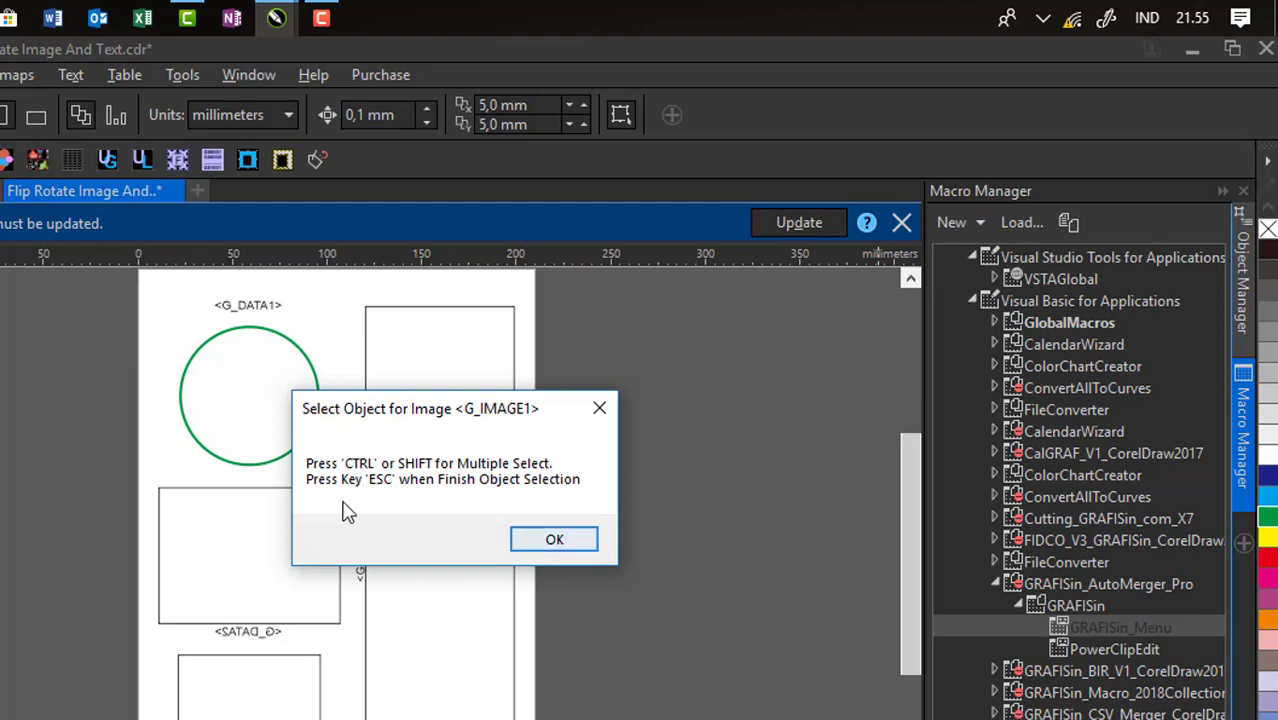
{"action": "left_click", "coordinate": [564, 540]}
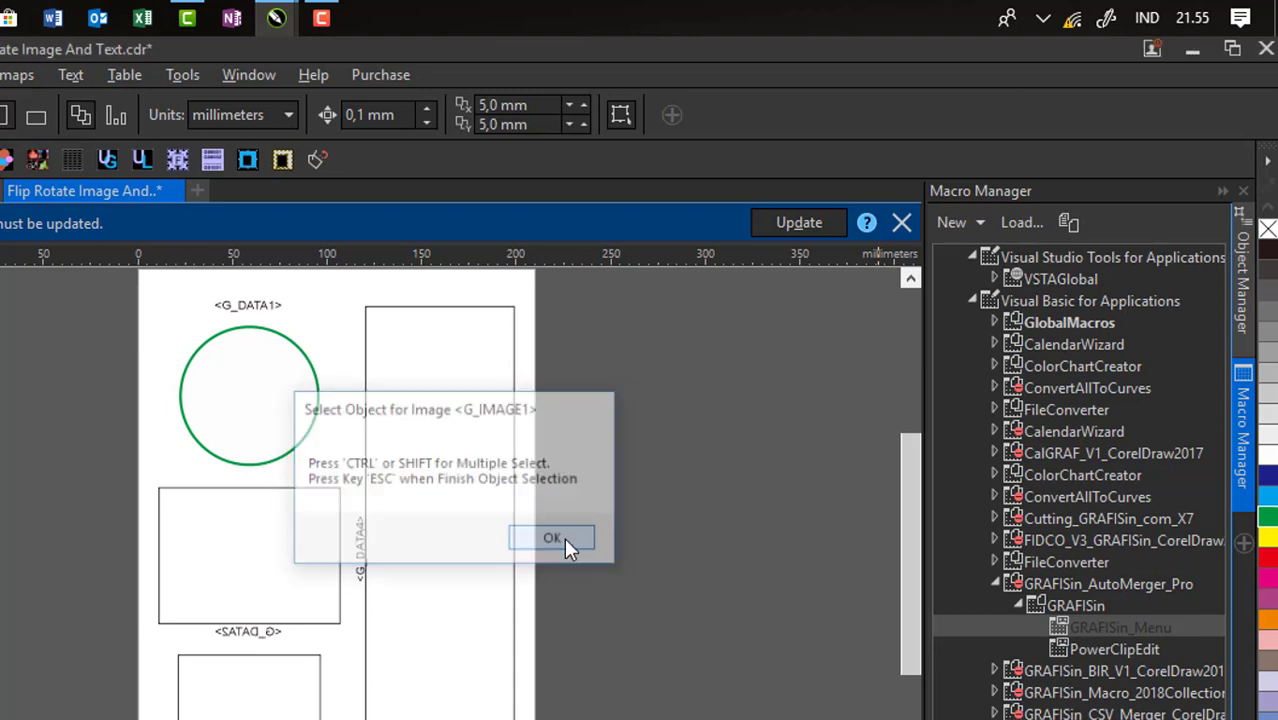
{"action": "left_click", "coordinate": [293, 452]}
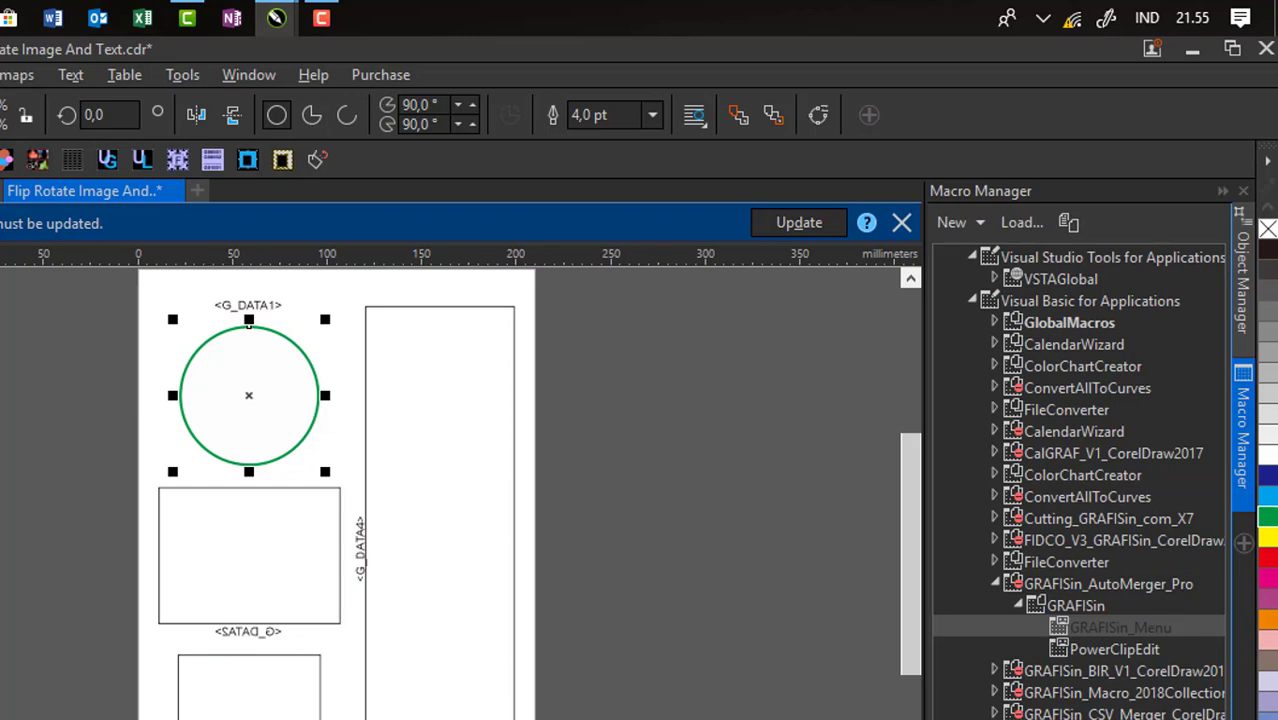
{"action": "left_click", "coordinate": [1246, 293]}
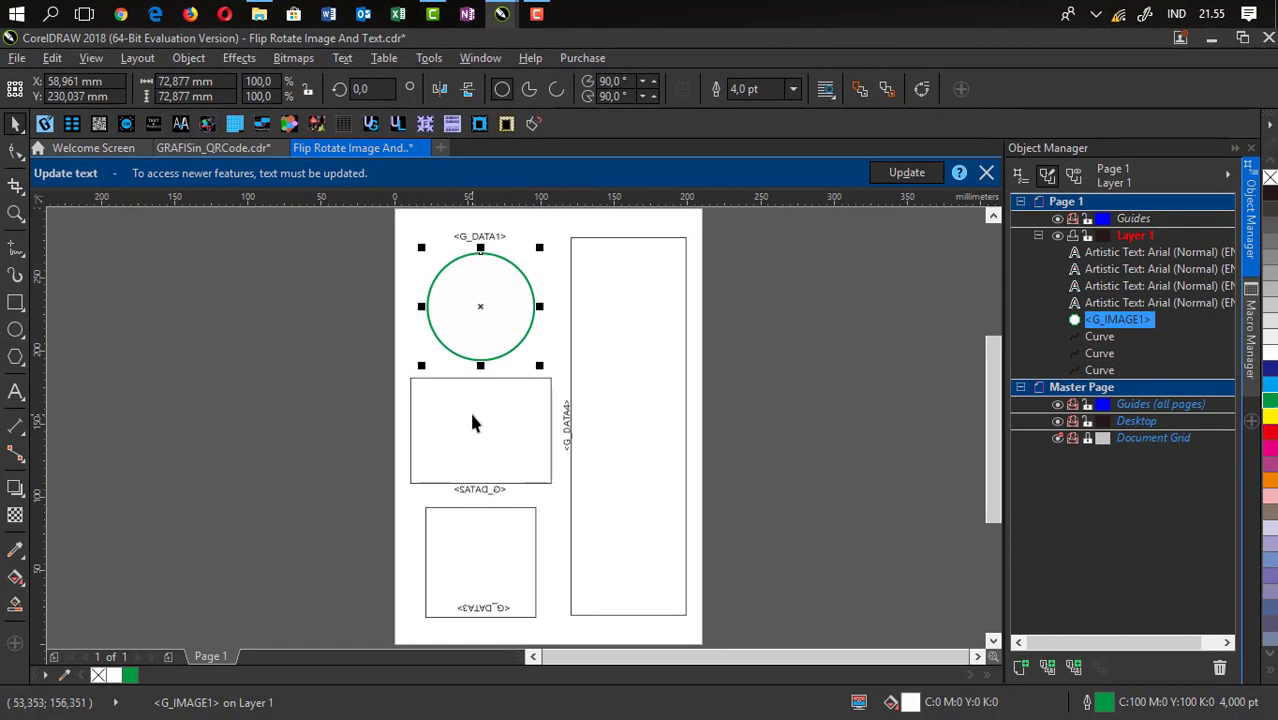
{"action": "left_click", "coordinate": [472, 415]}
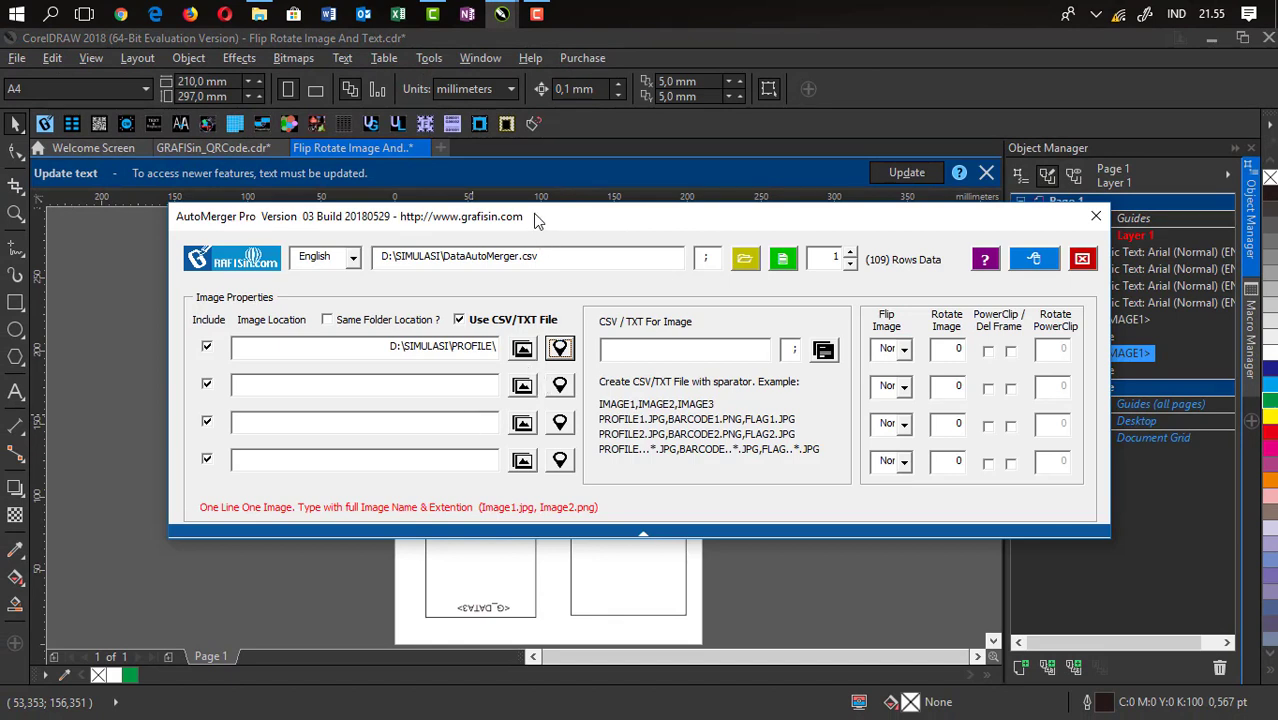
Set image 2's folder to D:\SIMULASI\PRODUCT\.
{"action": "left_click_drag", "start_coordinate": [535, 220], "coordinate": [575, 177]}
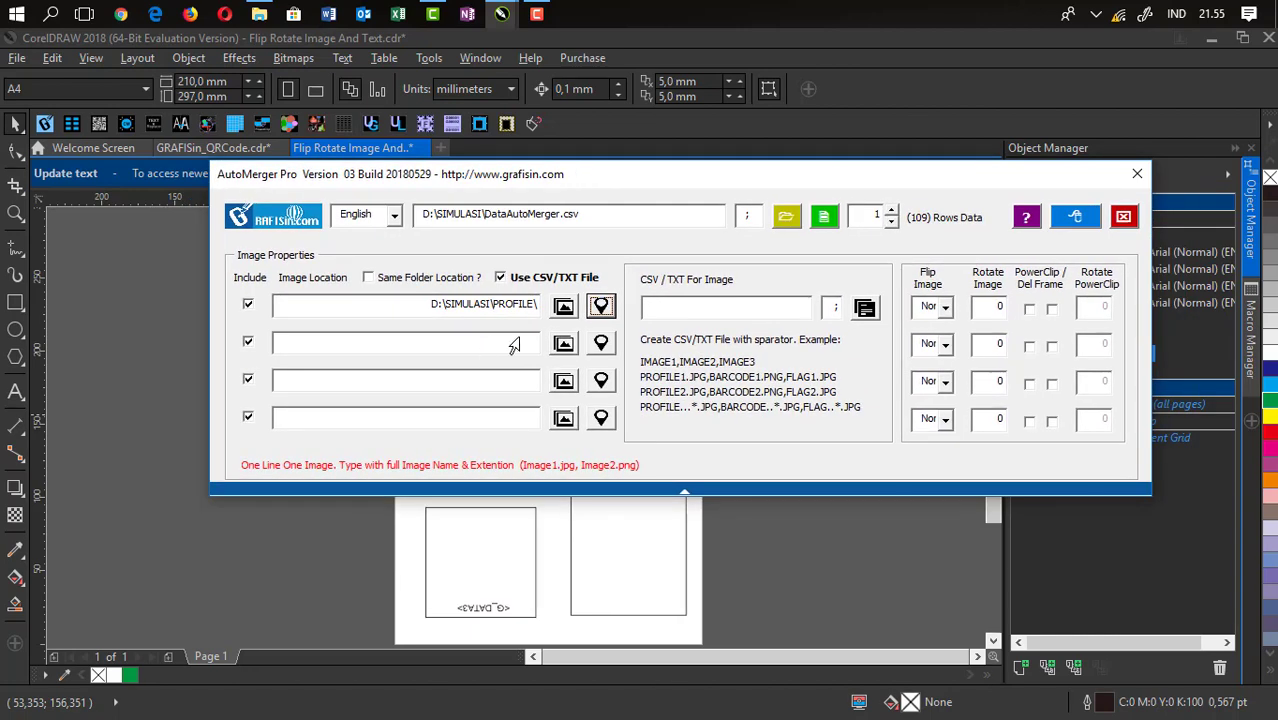
{"action": "left_click", "coordinate": [564, 346]}
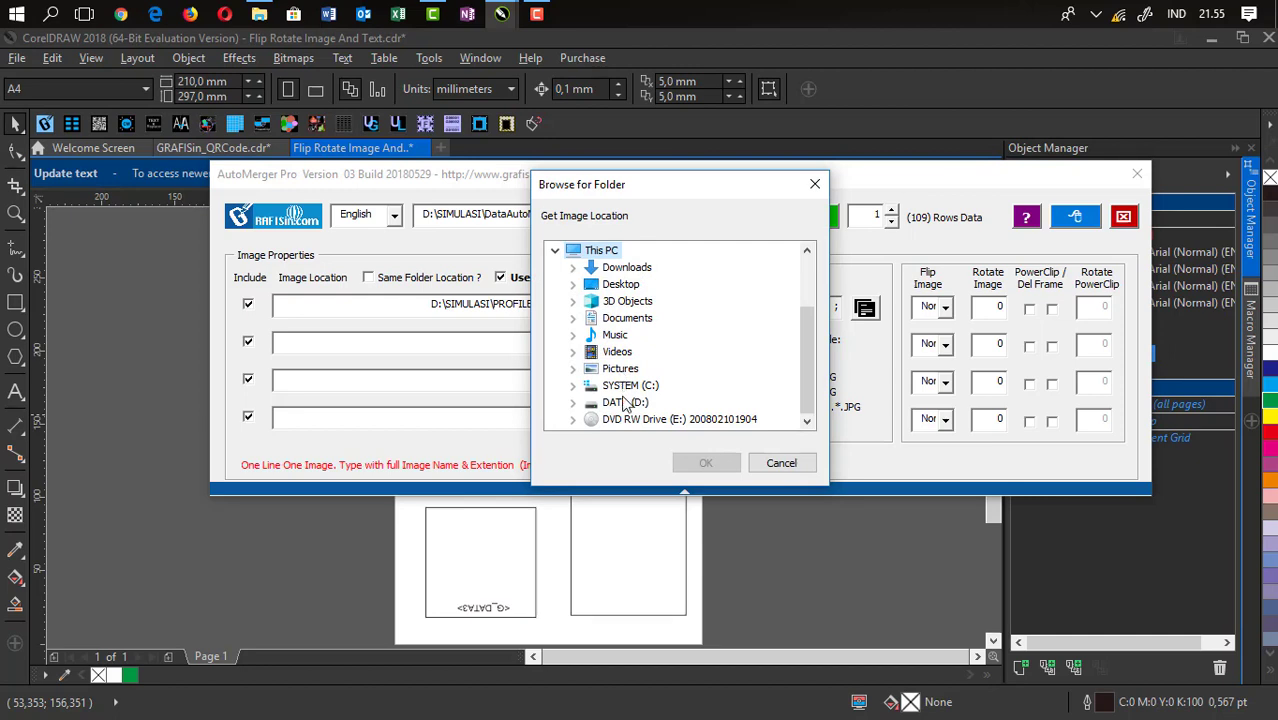
{"action": "left_click", "coordinate": [626, 401]}
{"action": "double_click", "coordinate": [626, 402]}
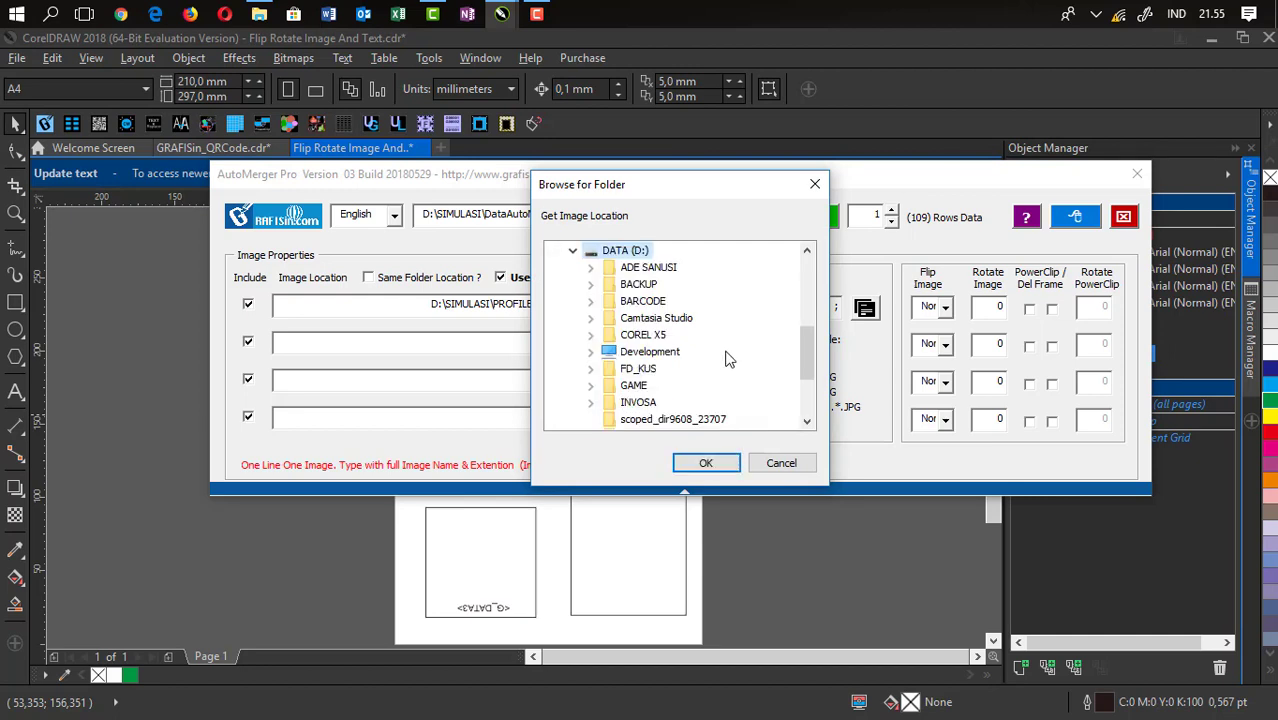
{"action": "left_click_drag", "start_coordinate": [808, 372], "coordinate": [808, 390]}
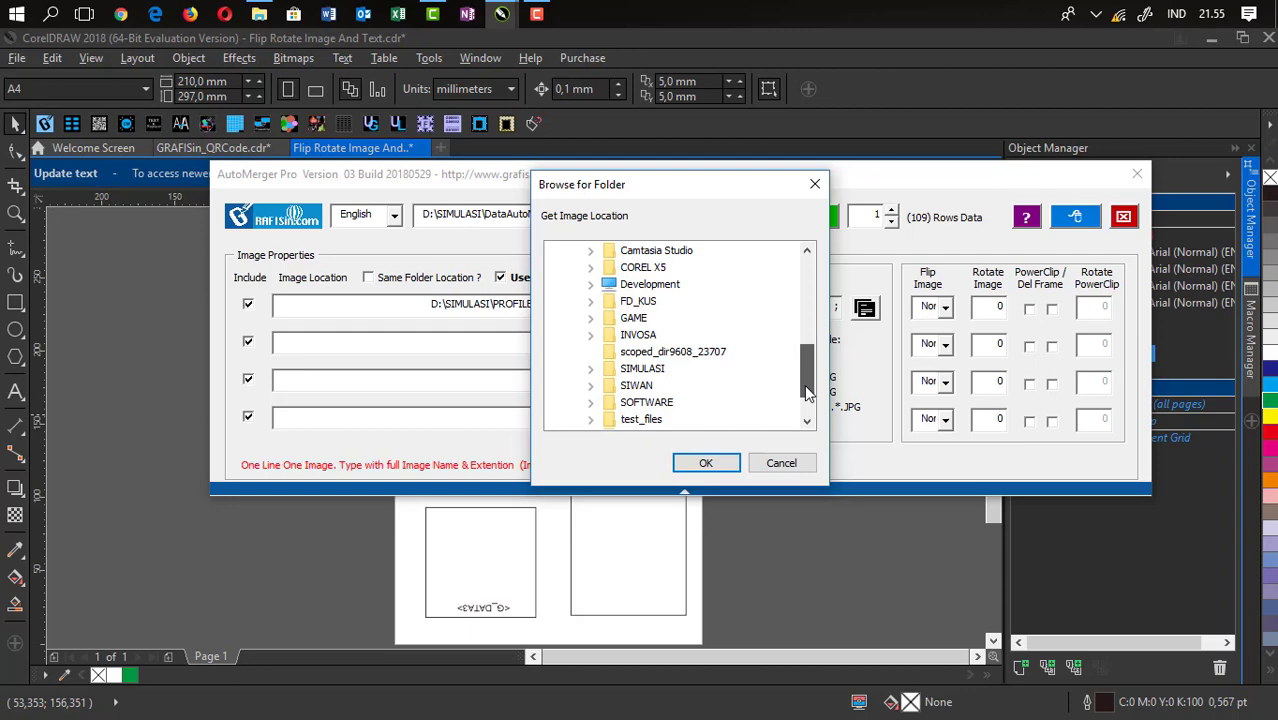
{"action": "left_click", "coordinate": [643, 369]}
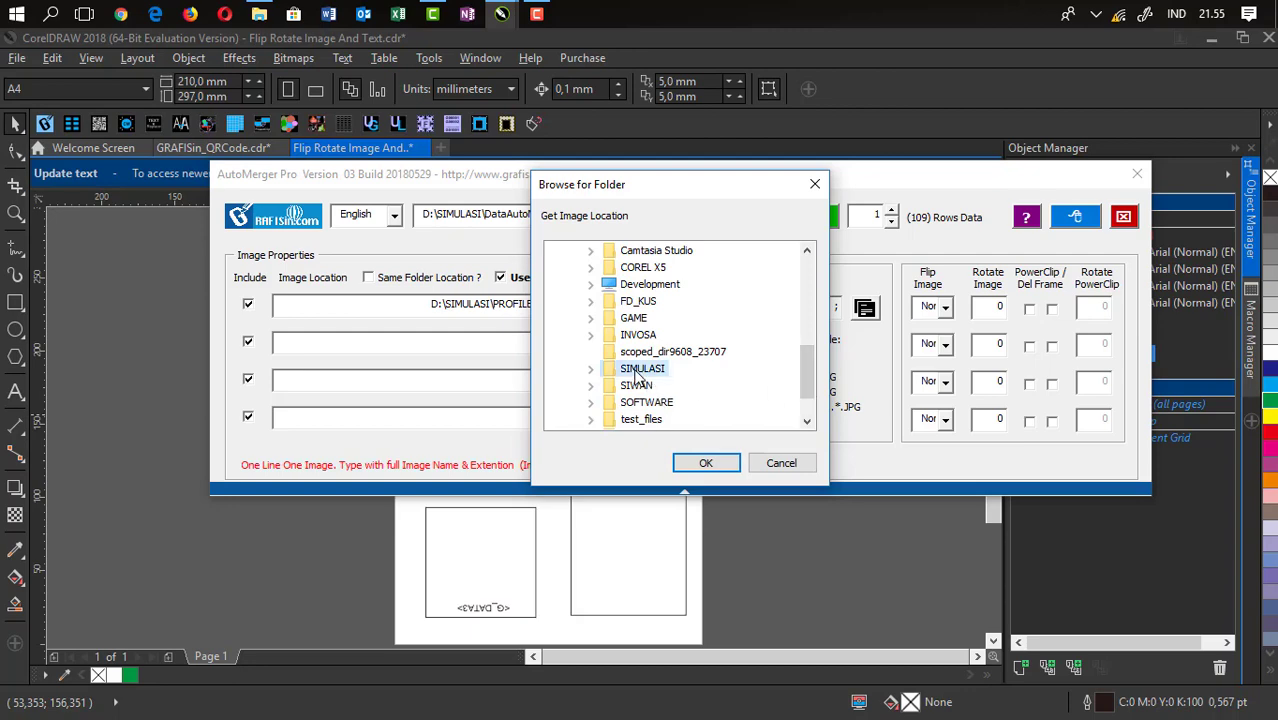
{"action": "double_click", "coordinate": [643, 369]}
{"action": "left_click", "coordinate": [673, 390]}
{"action": "left_click", "coordinate": [708, 463]}
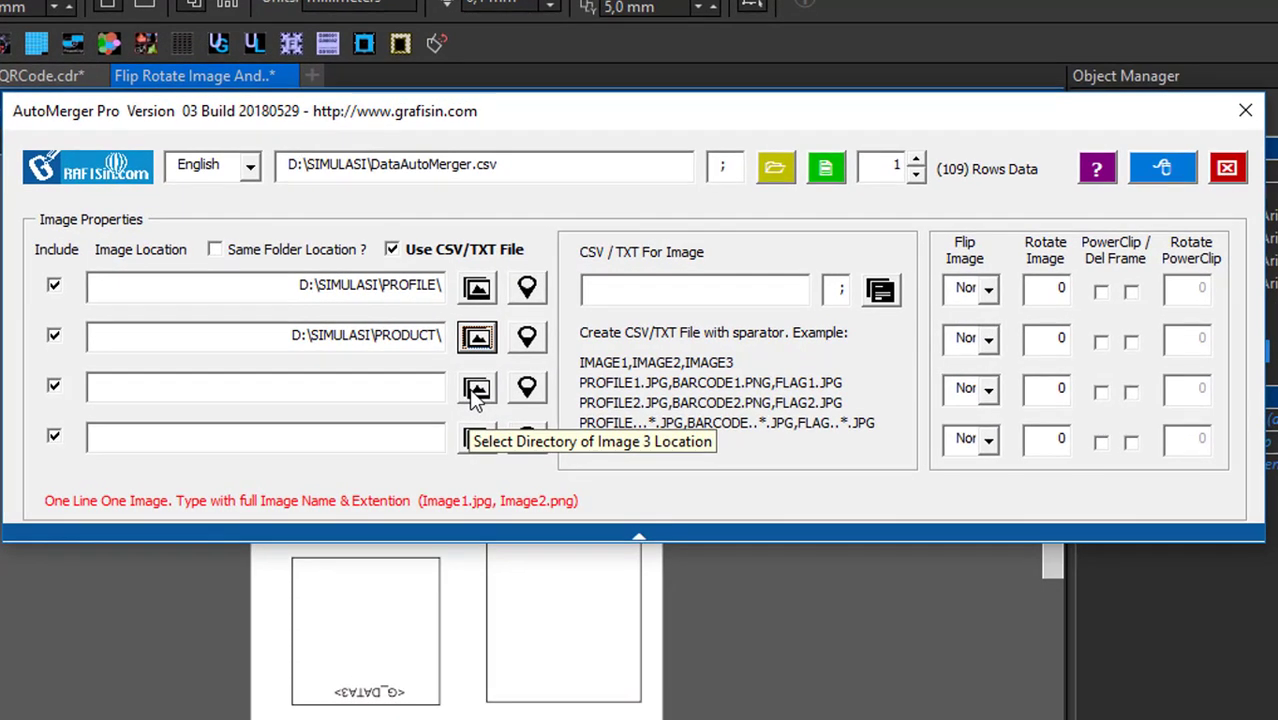
Set image 3's folder to D:\SIMULASI\qr\.
{"action": "left_click", "coordinate": [476, 390]}
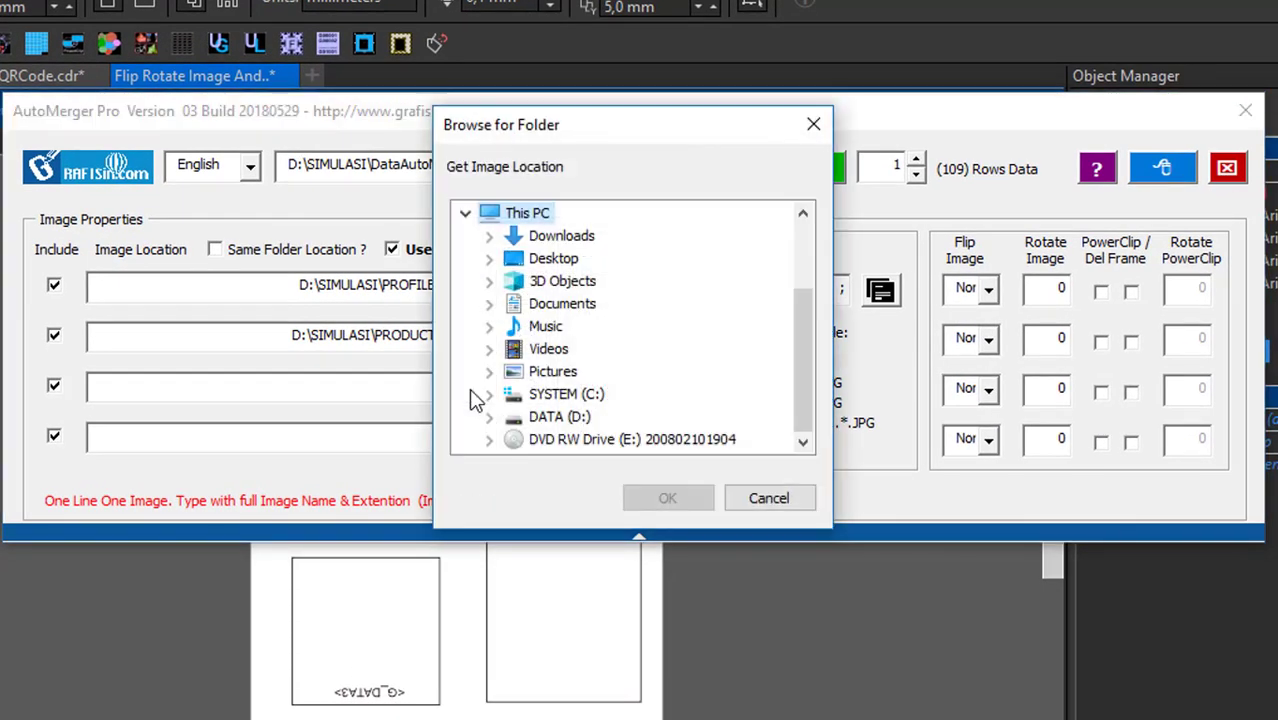
{"action": "double_click", "coordinate": [550, 415]}
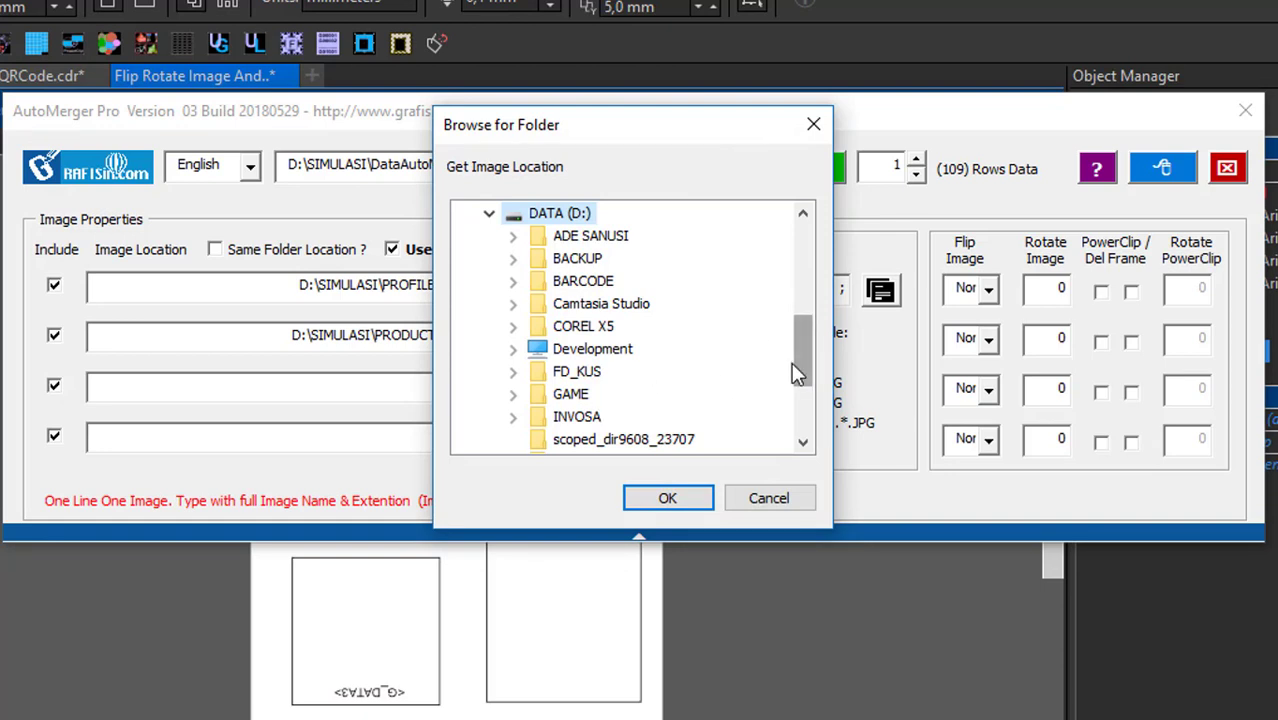
{"action": "scroll", "coordinate": [802, 397], "scroll_direction": "down", "scroll_amount": 1}
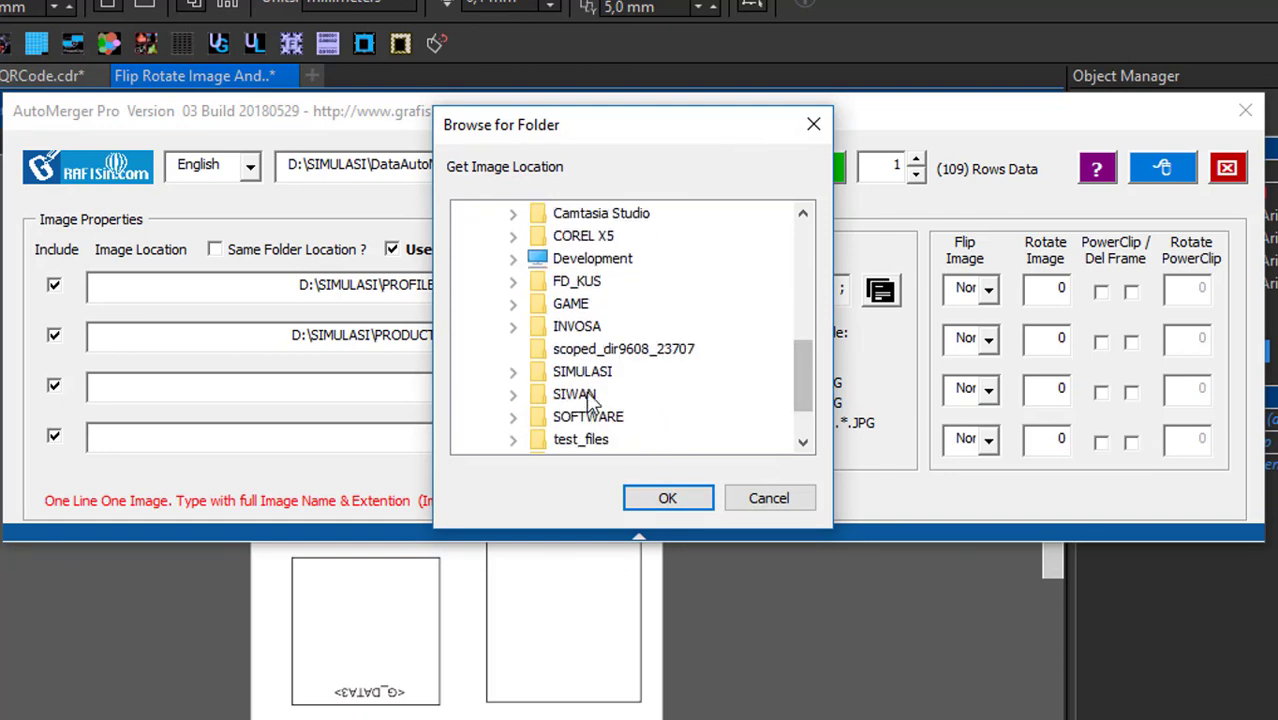
{"action": "double_click", "coordinate": [583, 375]}
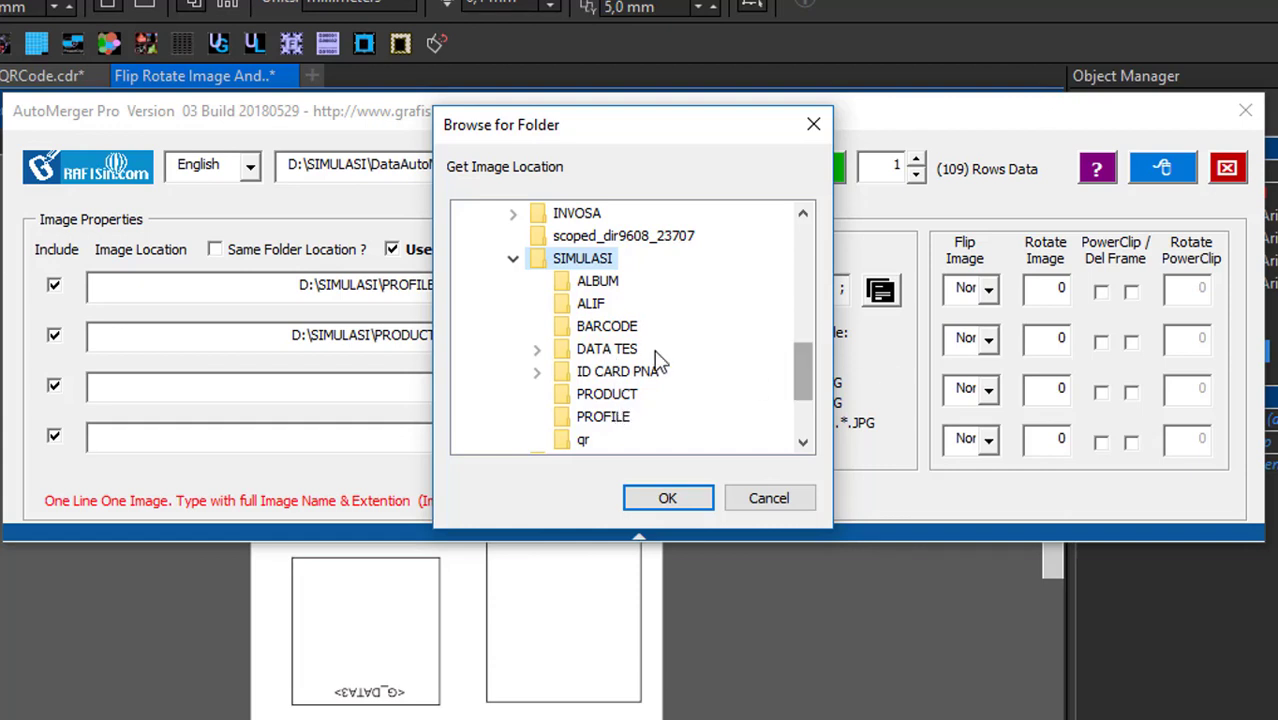
{"action": "left_click_drag", "start_coordinate": [805, 370], "coordinate": [806, 388]}
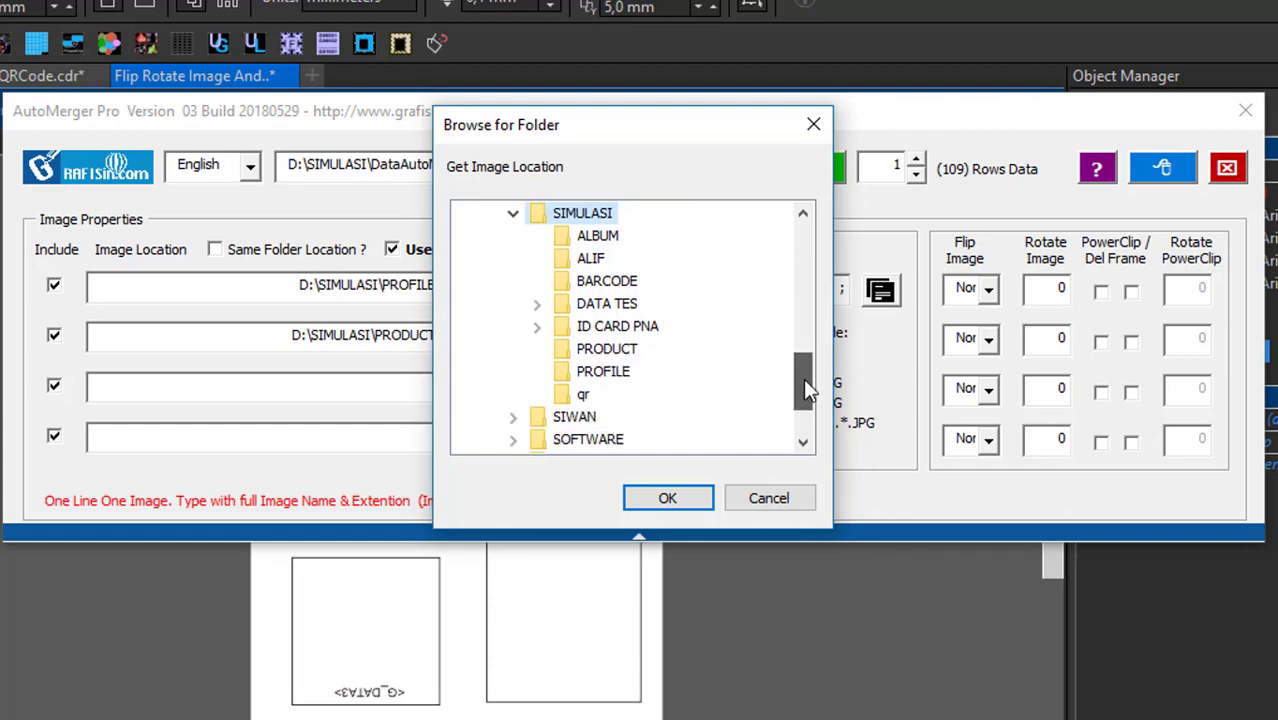
{"action": "left_click", "coordinate": [583, 394]}
{"action": "left_click", "coordinate": [662, 496]}
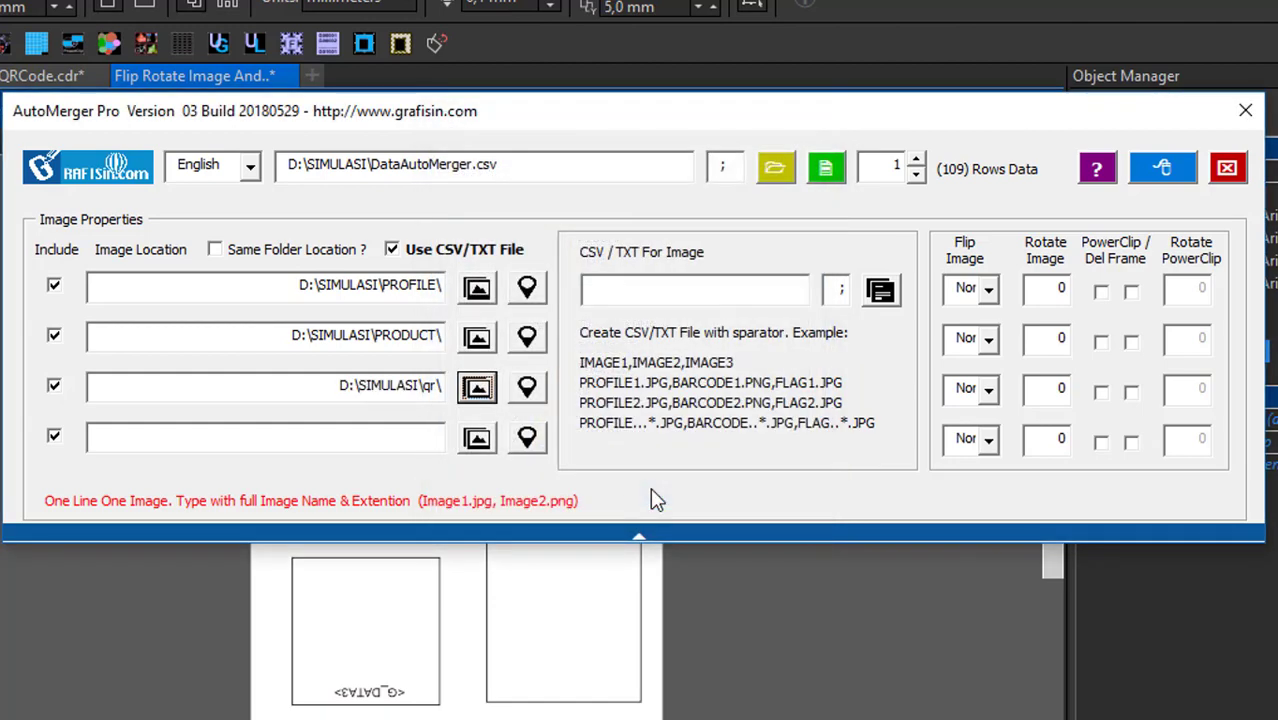
Set image 4's folder to D:\SIMULASI\BARCODE\.
{"action": "left_click", "coordinate": [480, 445]}
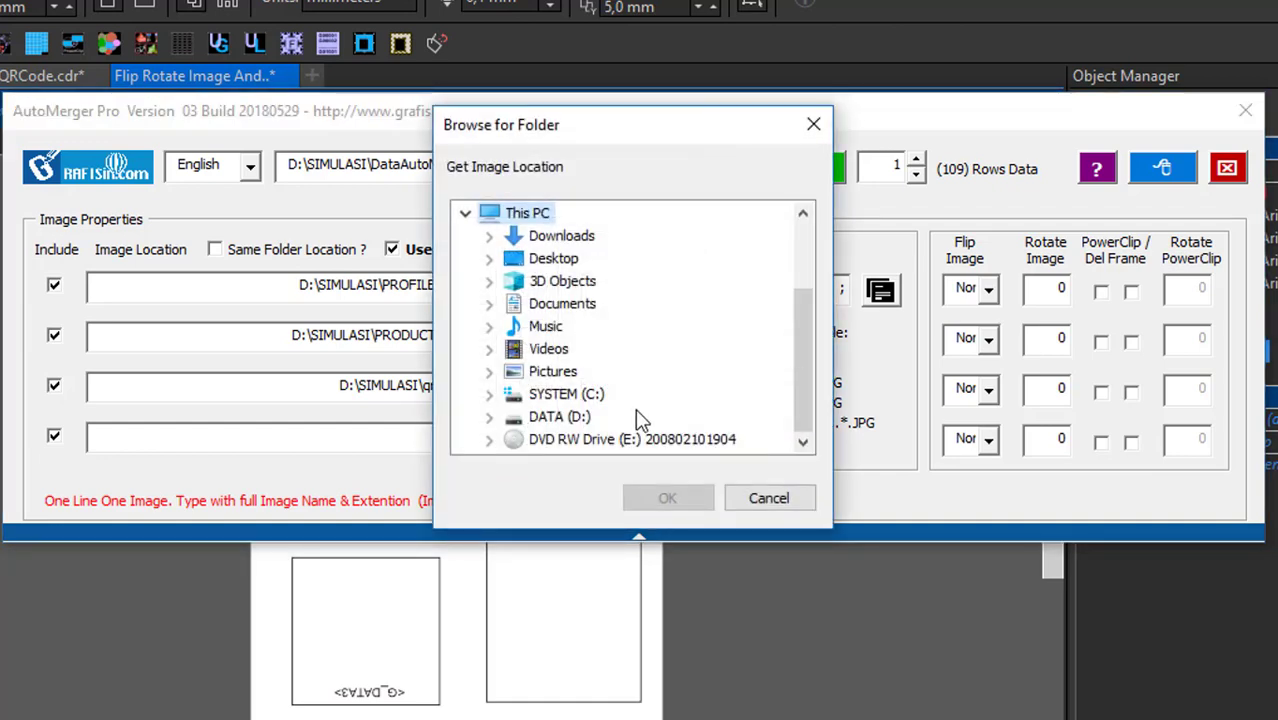
{"action": "double_click", "coordinate": [556, 417]}
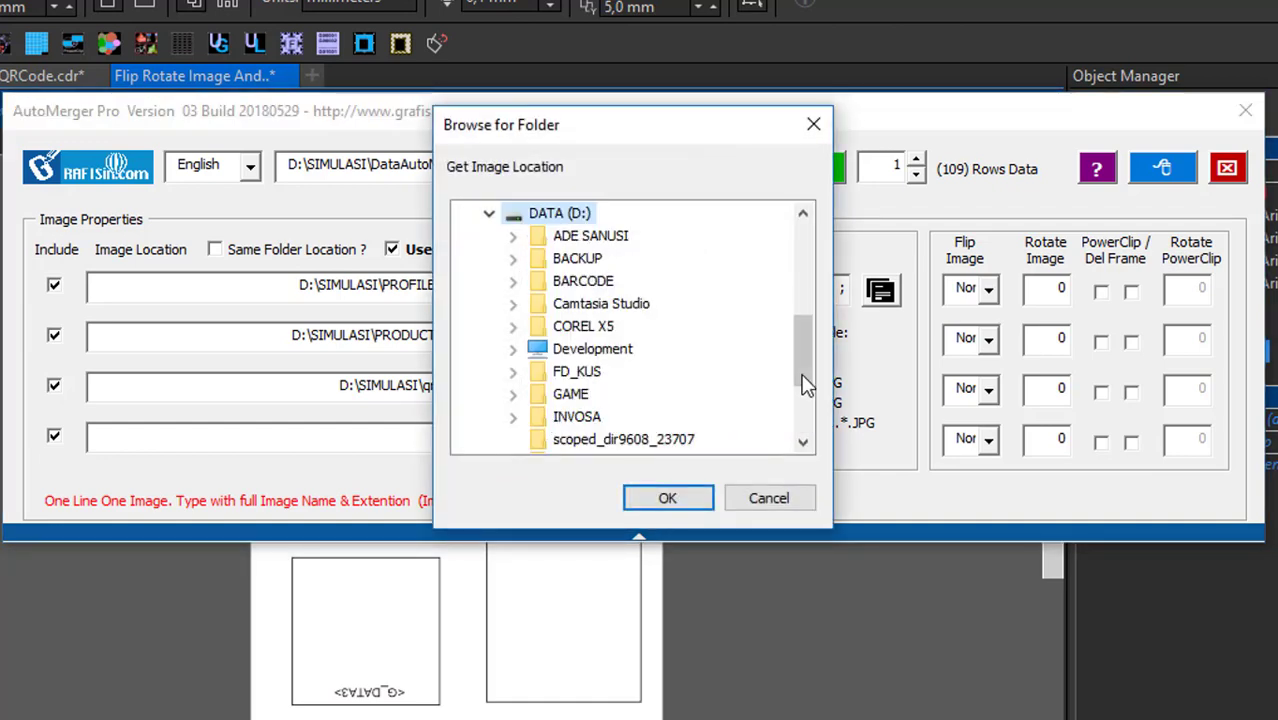
{"action": "left_click_drag", "start_coordinate": [806, 385], "coordinate": [805, 421]}
{"action": "left_click", "coordinate": [578, 330]}
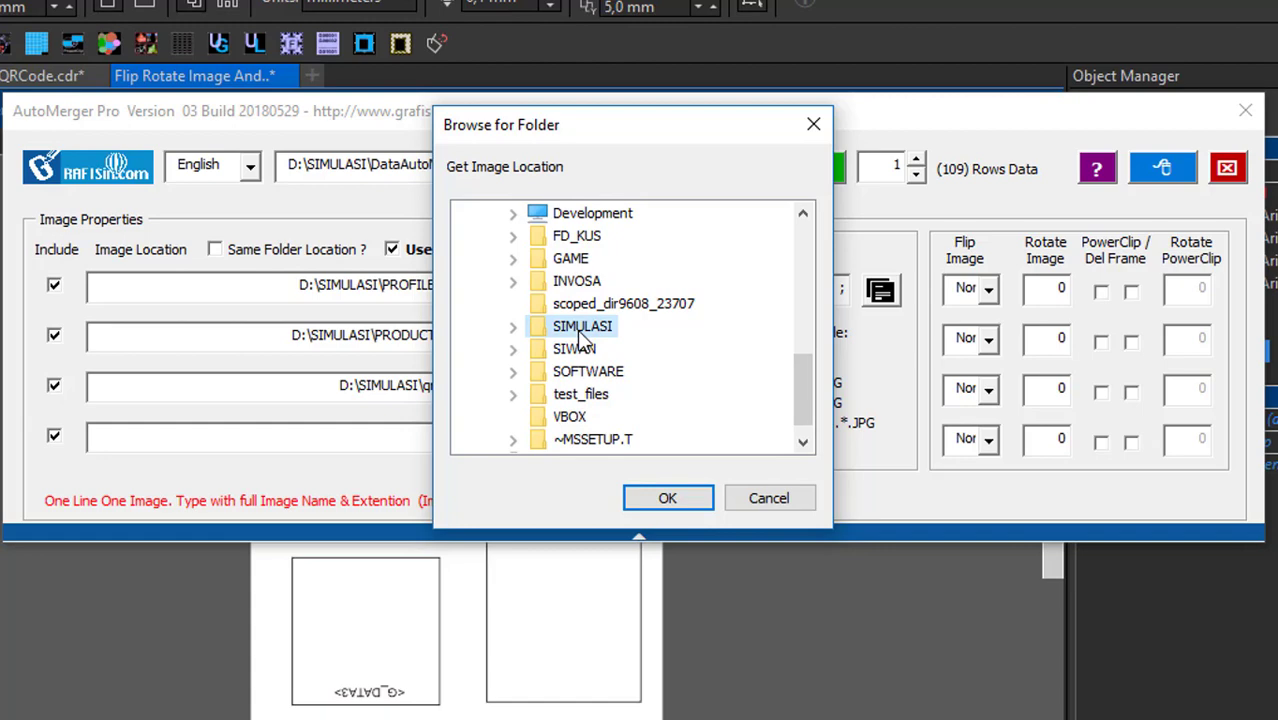
{"action": "double_click", "coordinate": [582, 338]}
{"action": "left_click", "coordinate": [604, 334]}
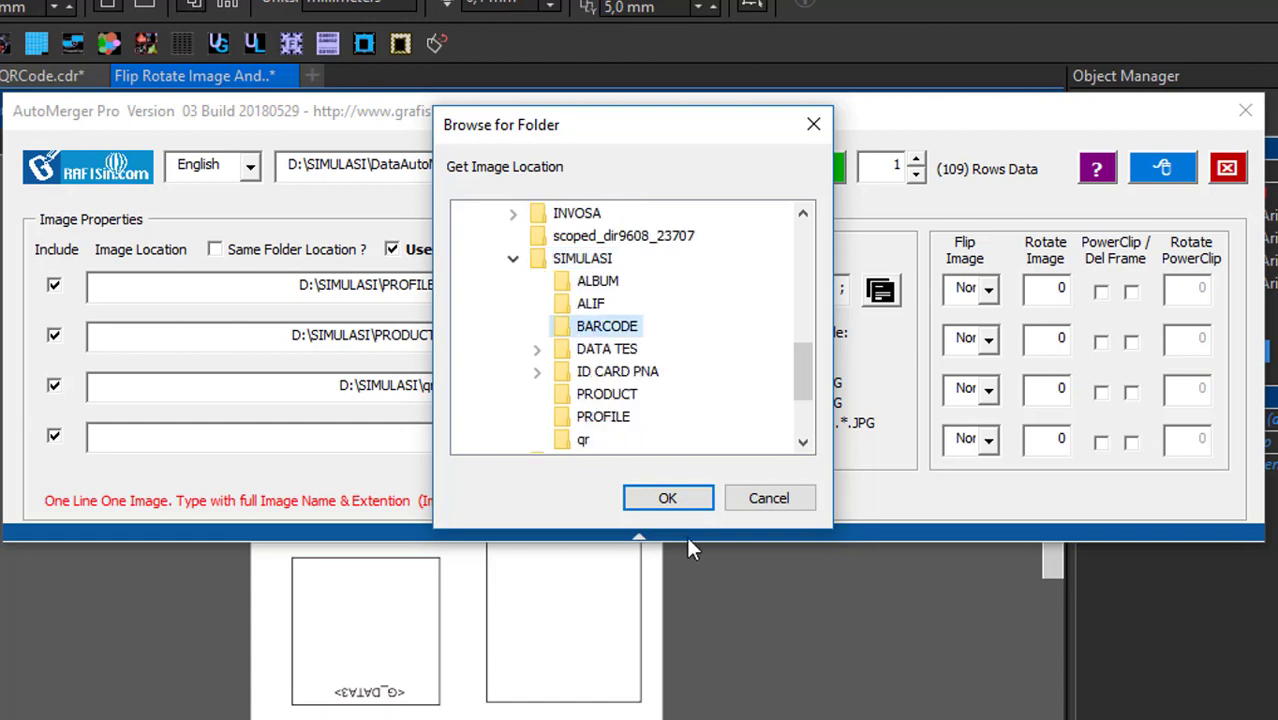
{"action": "left_click", "coordinate": [666, 498]}
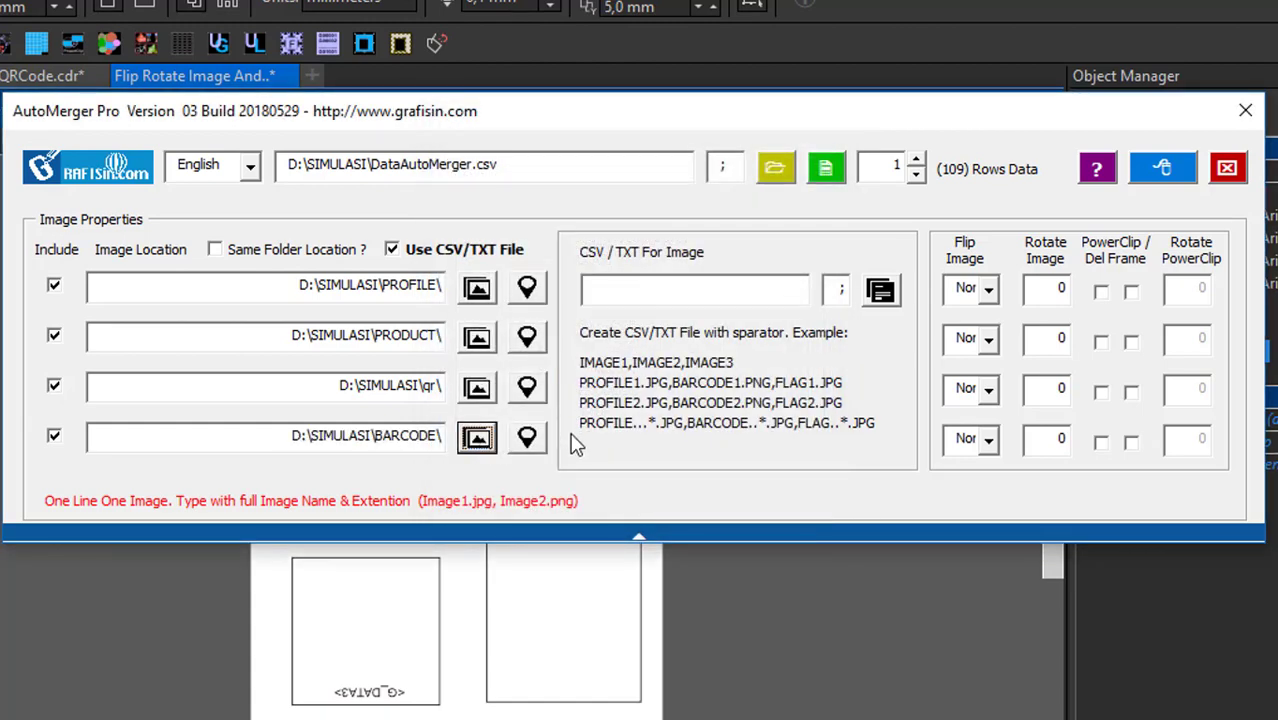
Pin the rectangle above <G_DATA2>, the bottom-left and the tall rectangles as <G_IMAGE2>, <G_IMAGE3>, <G_IMAGE4>.
{"action": "left_click", "coordinate": [527, 338]}
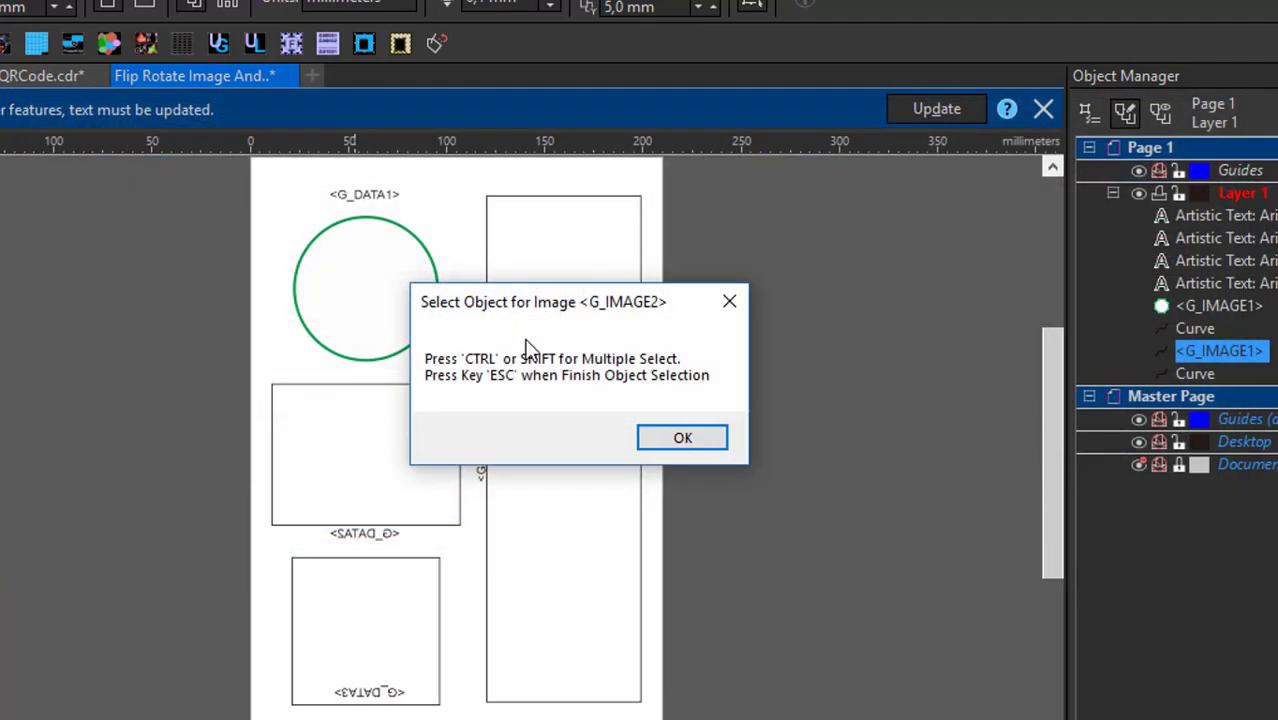
{"action": "left_click", "coordinate": [676, 438]}
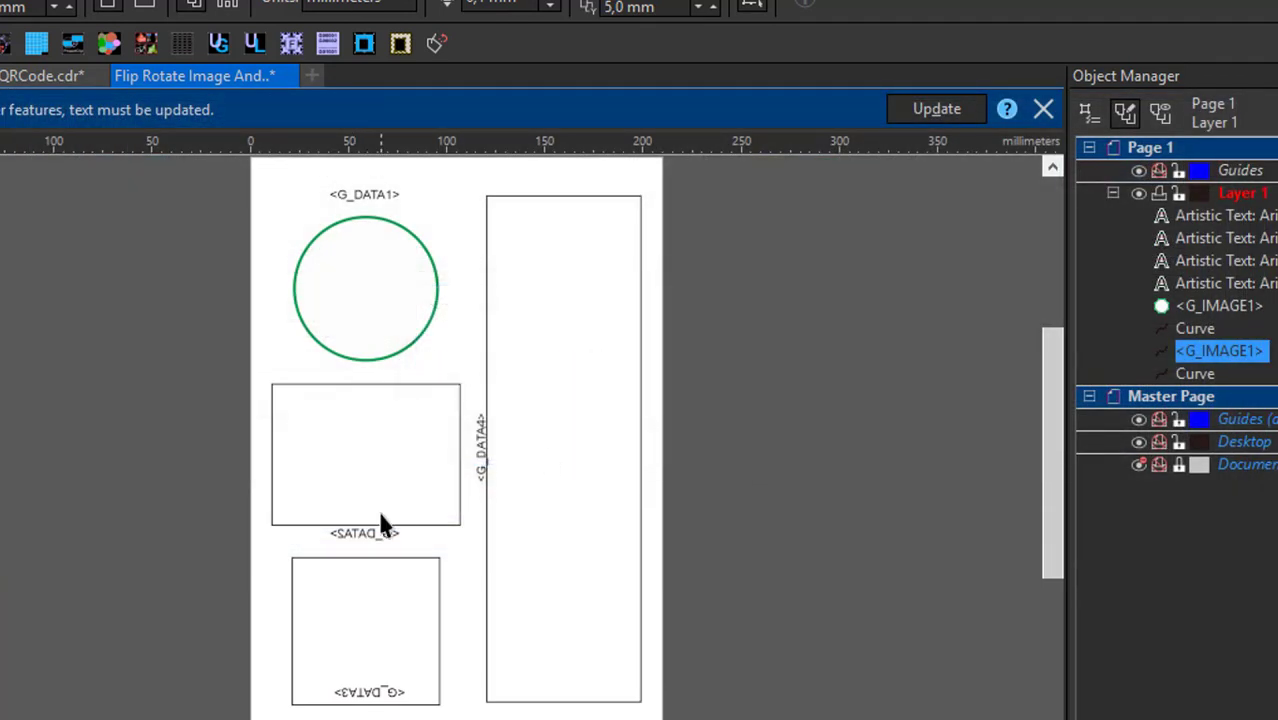
{"action": "left_click", "coordinate": [441, 522]}
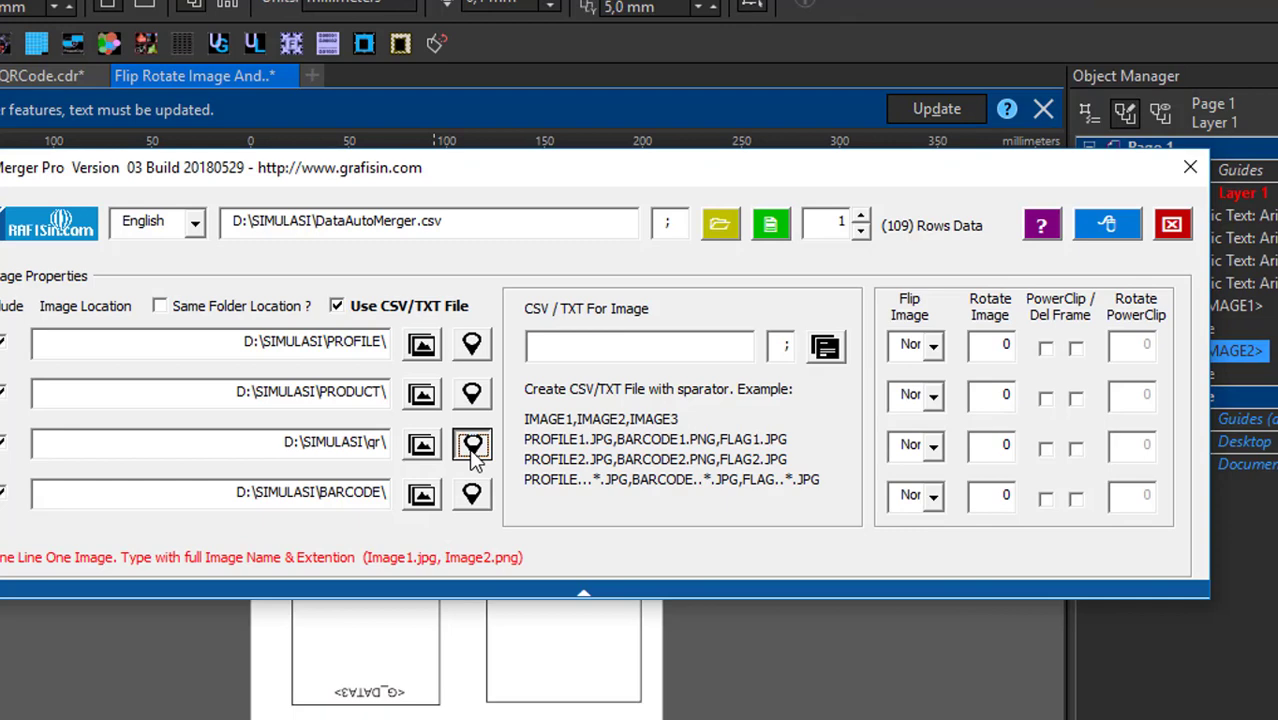
{"action": "left_click", "coordinate": [473, 446]}
{"action": "left_click", "coordinate": [682, 437]}
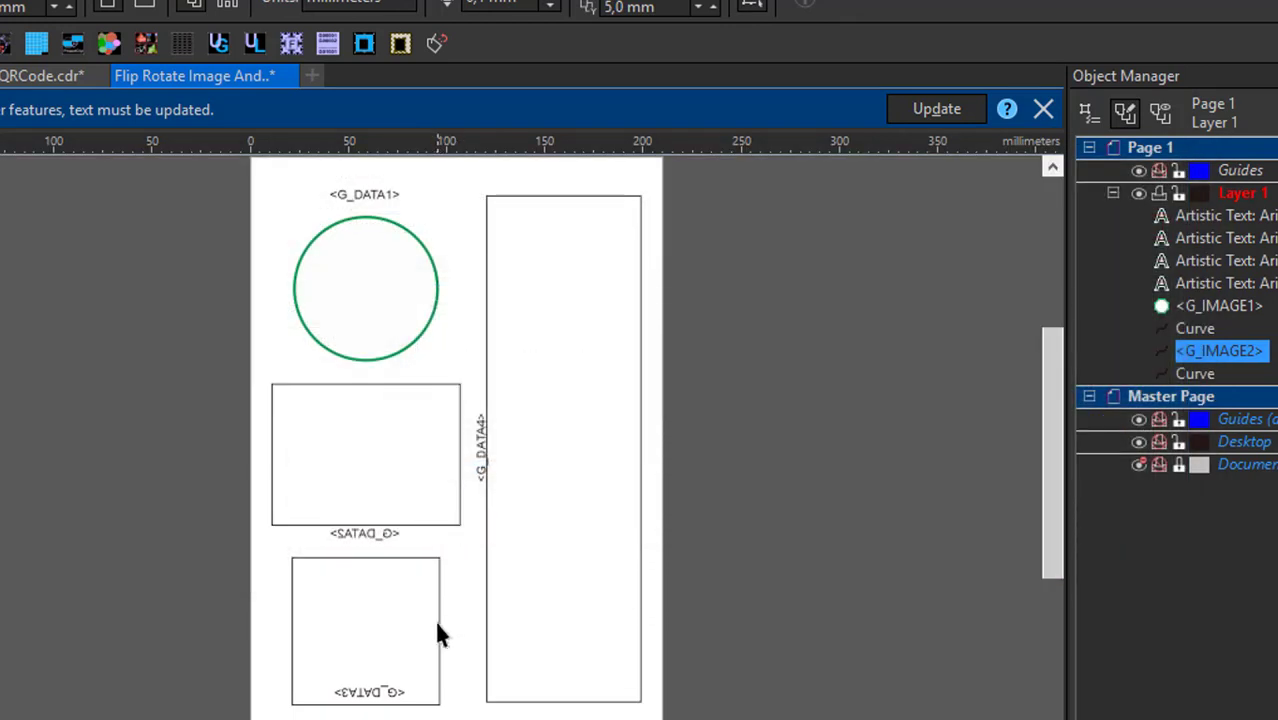
{"action": "left_click", "coordinate": [438, 625]}
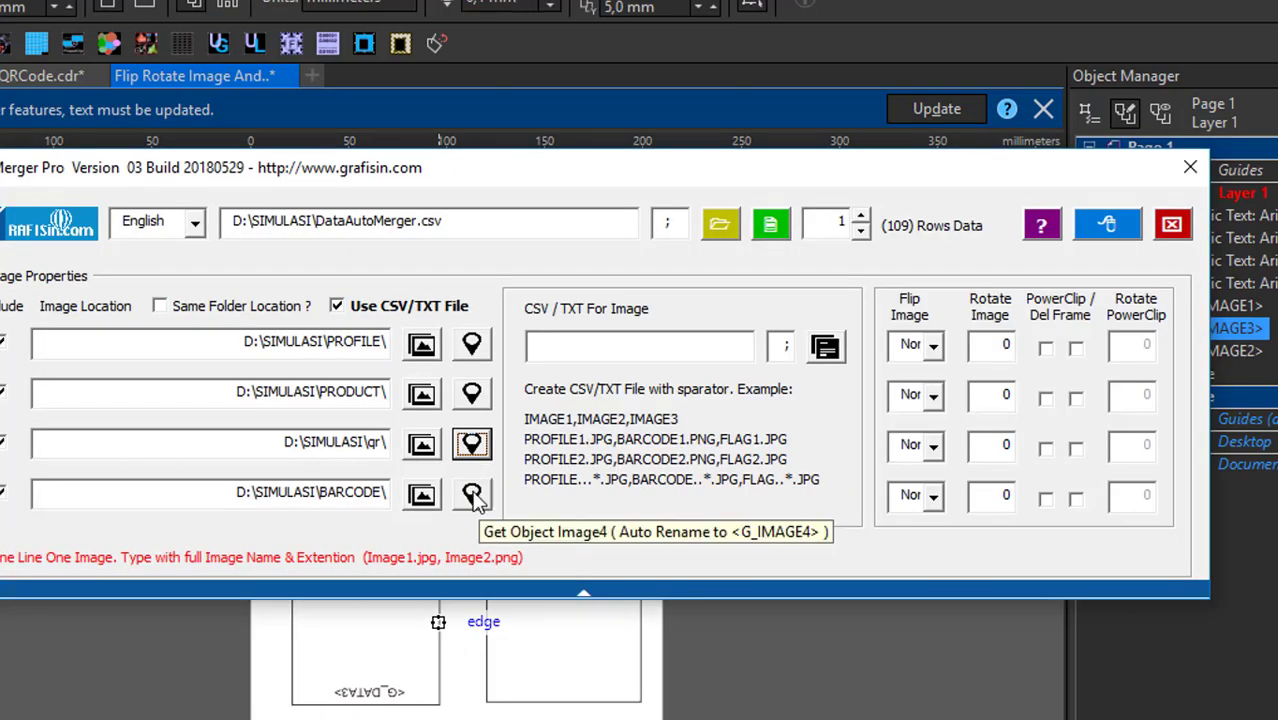
{"action": "left_click", "coordinate": [472, 494]}
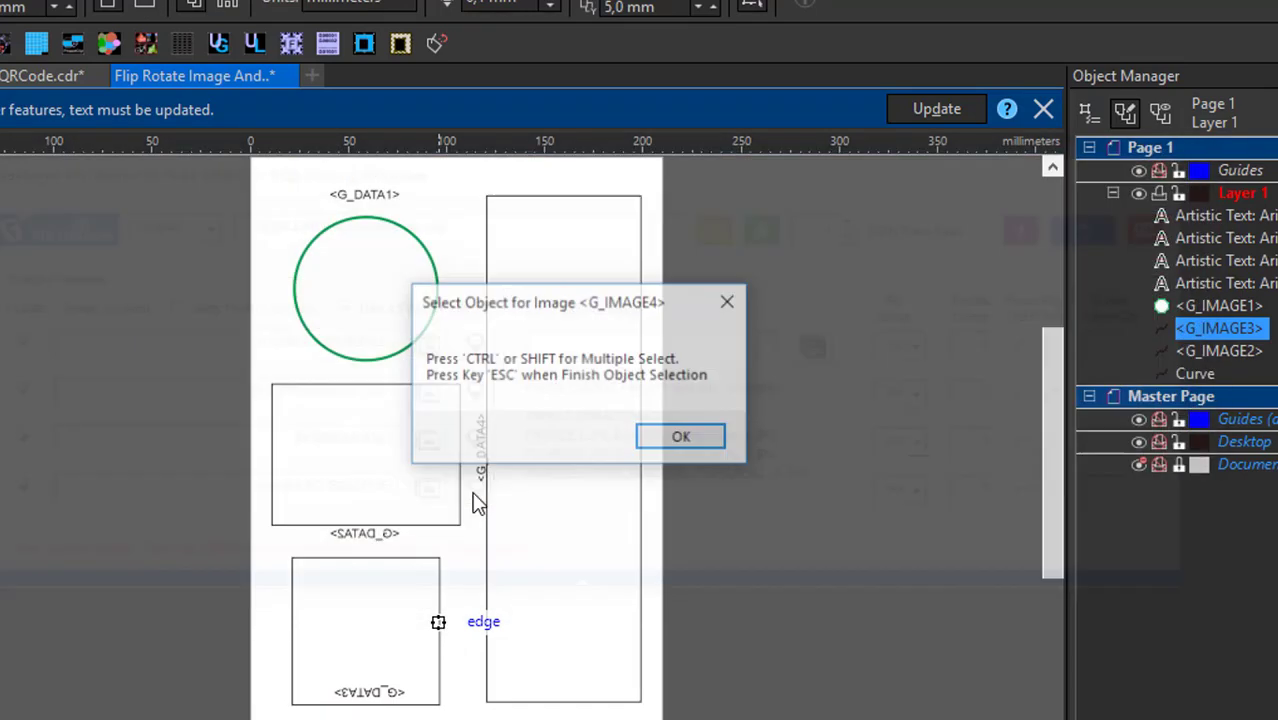
{"action": "left_click", "coordinate": [684, 436]}
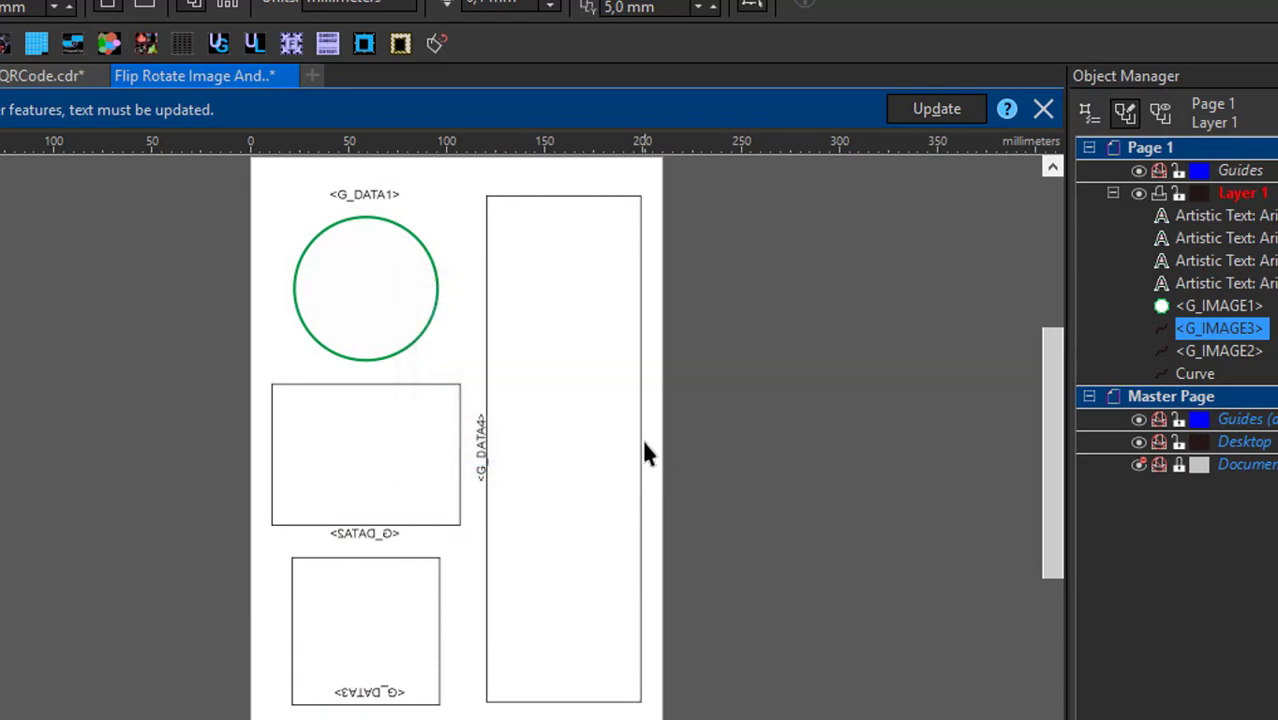
{"action": "left_click", "coordinate": [641, 445]}
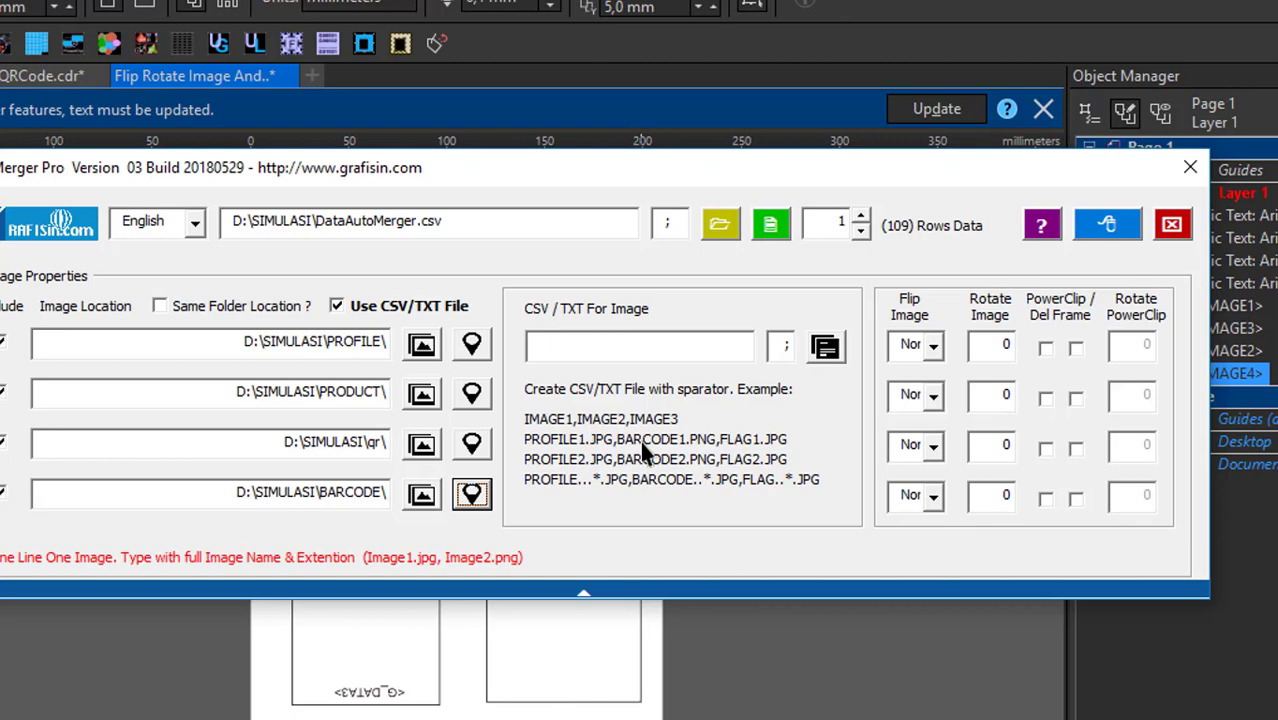
Load D:\SIMULASI\ImageAutoMerger.csv as the image list file, filtering by CSV type.
{"action": "left_click", "coordinate": [825, 347]}
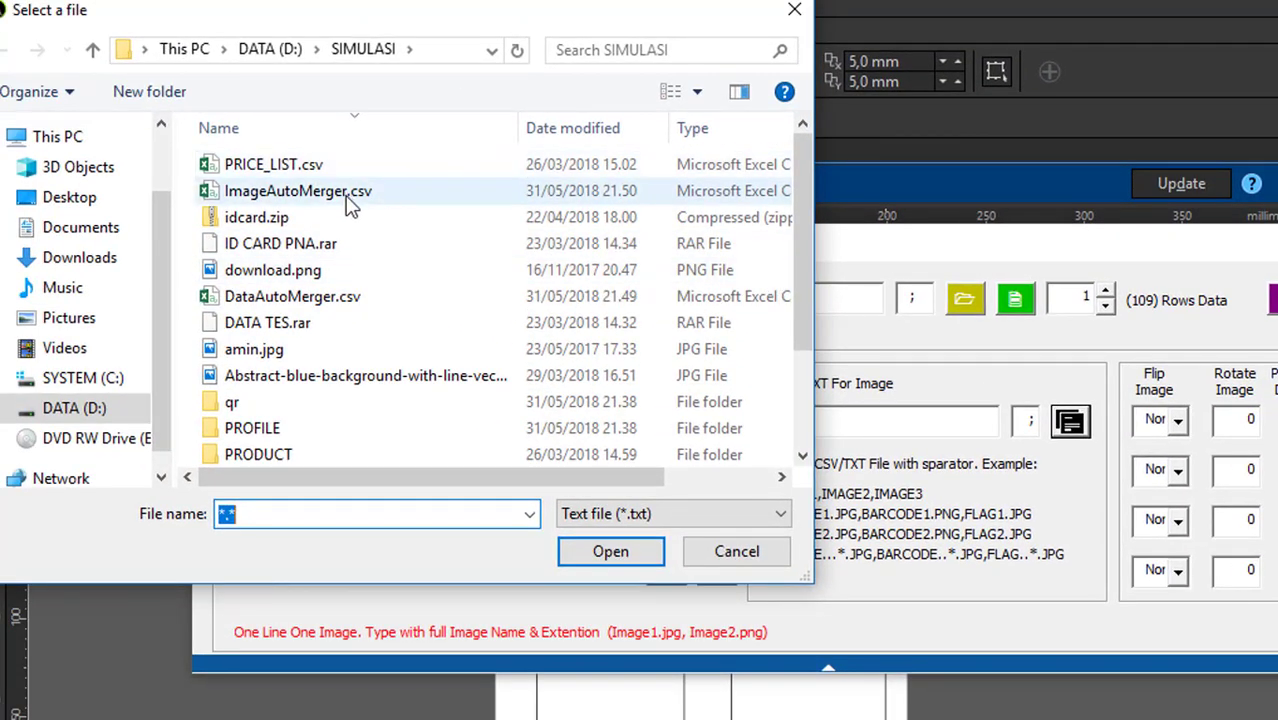
{"action": "left_click", "coordinate": [349, 198]}
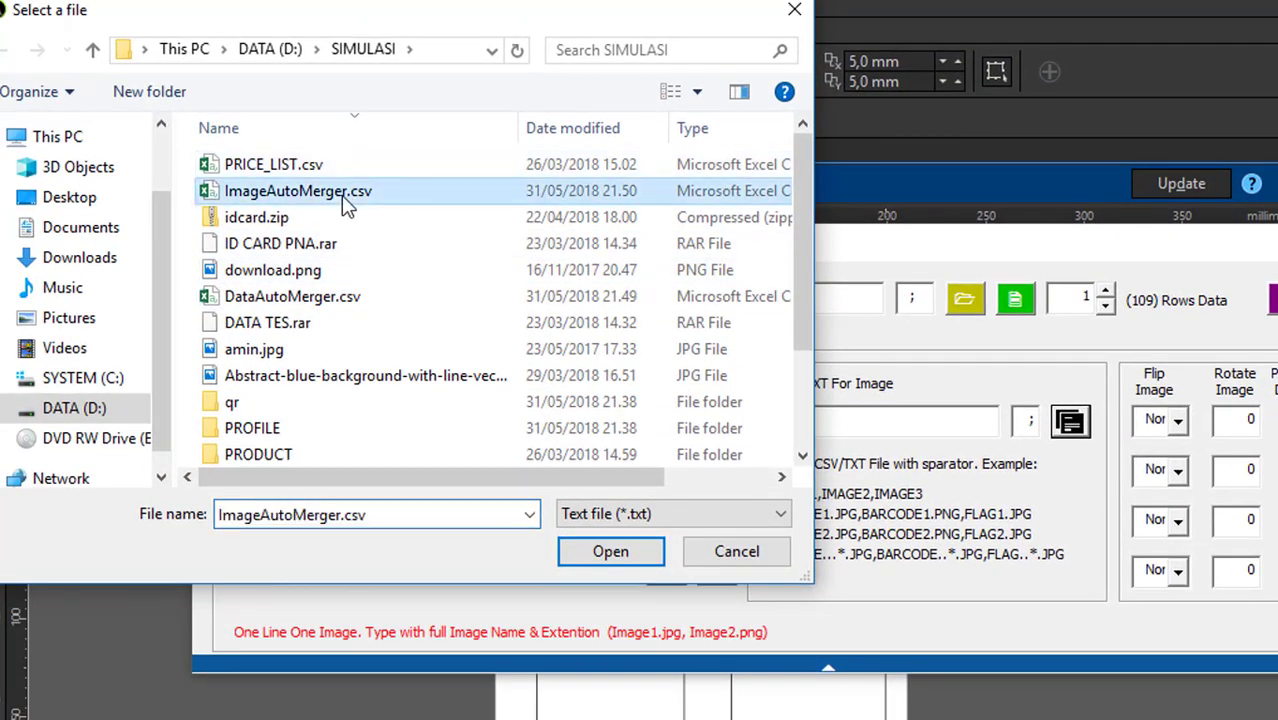
{"action": "left_click", "coordinate": [641, 519]}
{"action": "left_click", "coordinate": [645, 556]}
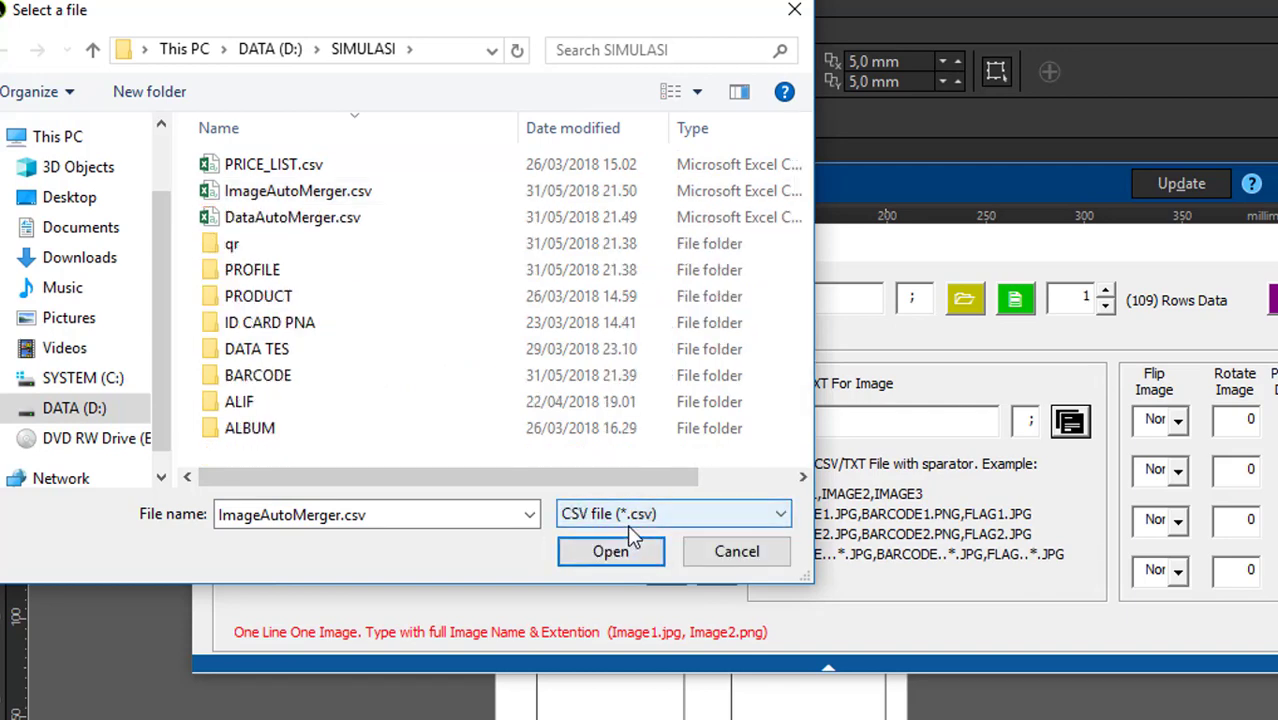
{"action": "left_click", "coordinate": [610, 555]}
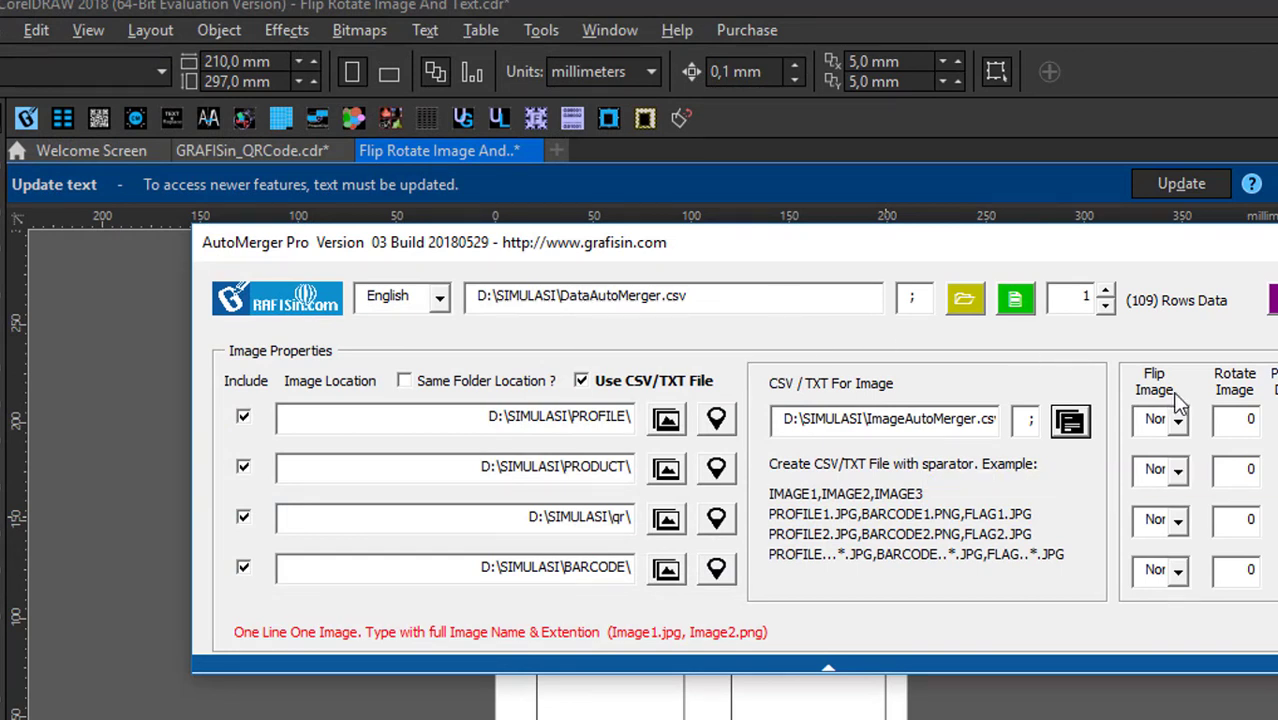
Enable PowerClip for the PROFILE image in row 1.
{"action": "left_click_drag", "start_coordinate": [887, 234], "coordinate": [772, 331]}
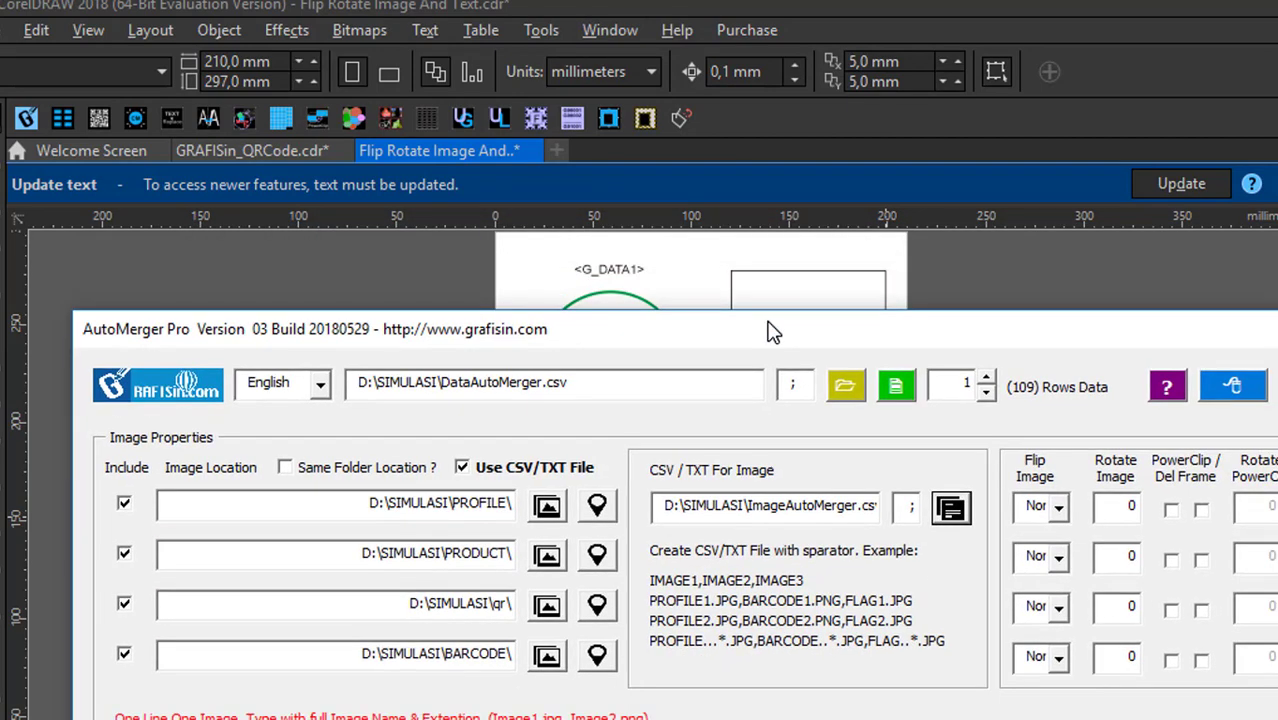
{"action": "left_click", "coordinate": [1171, 510]}
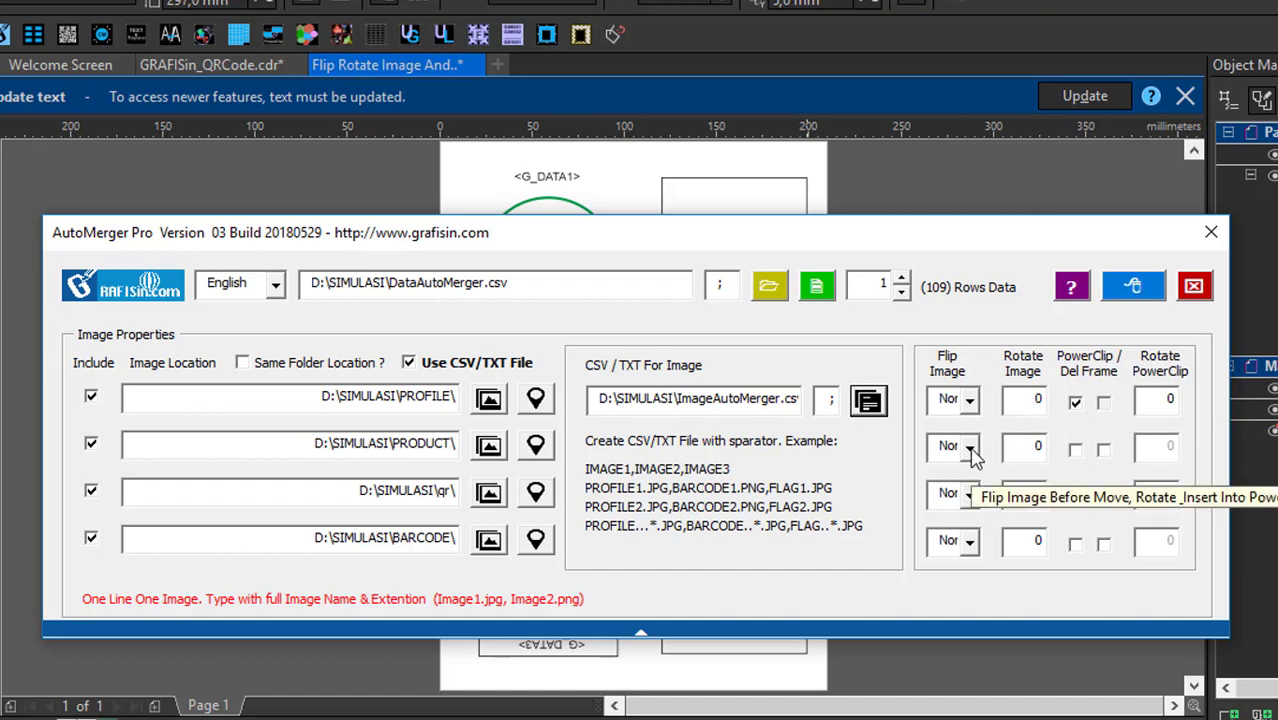
Set the PRODUCT image's Flip Image to Vertical and tick Del Frame.
{"action": "mouse_move", "coordinate": [798, 249]}
{"action": "left_mouse_down"}
{"action": "mouse_move", "coordinate": [776, 551]}
{"action": "mouse_move", "coordinate": [789, 189]}
{"action": "mouse_move", "coordinate": [827, 286]}
{"action": "mouse_move", "coordinate": [822, 502]}
{"action": "mouse_move", "coordinate": [816, 217]}
{"action": "mouse_move", "coordinate": [823, 230]}
{"action": "left_mouse_up"}
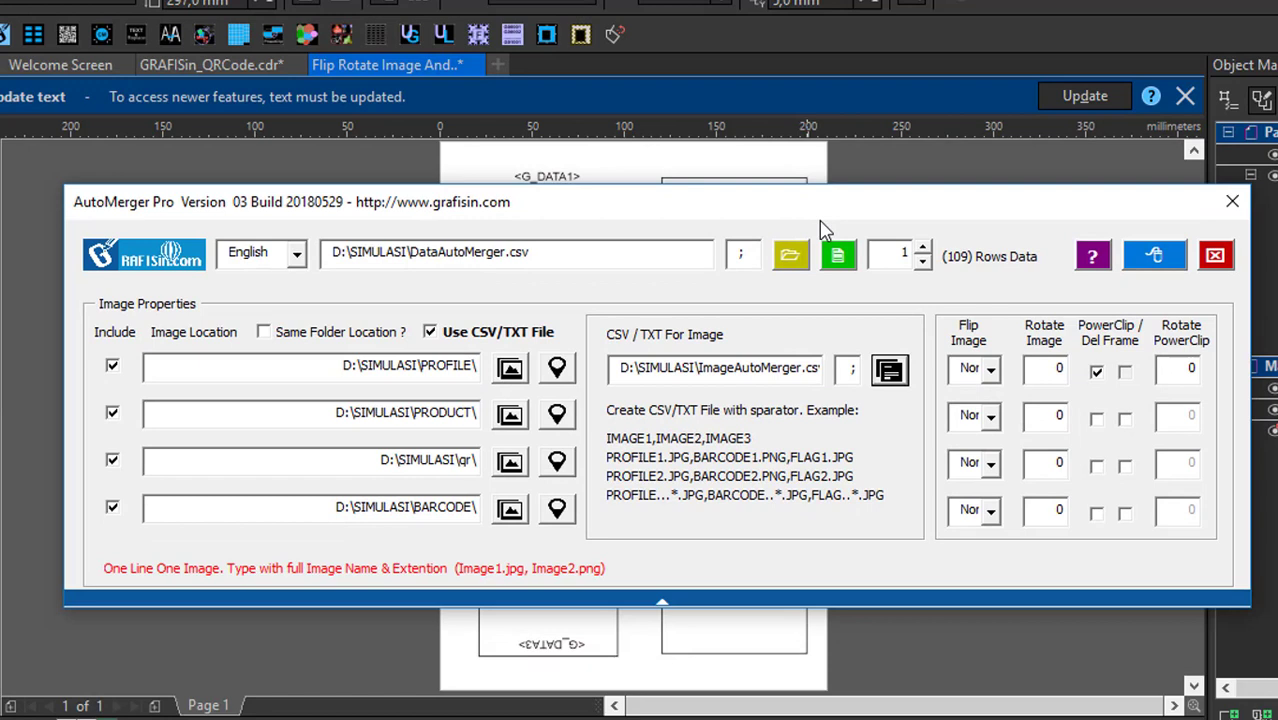
{"action": "left_click", "coordinate": [990, 418]}
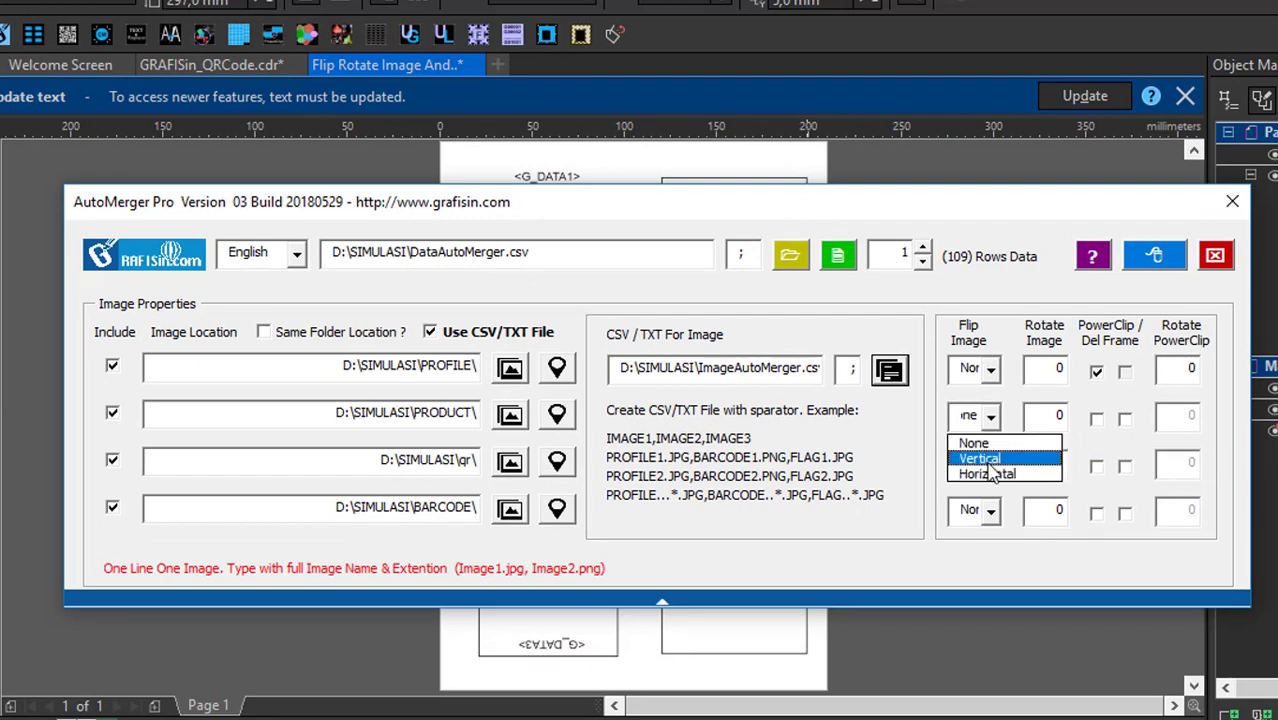
{"action": "left_click", "coordinate": [988, 462]}
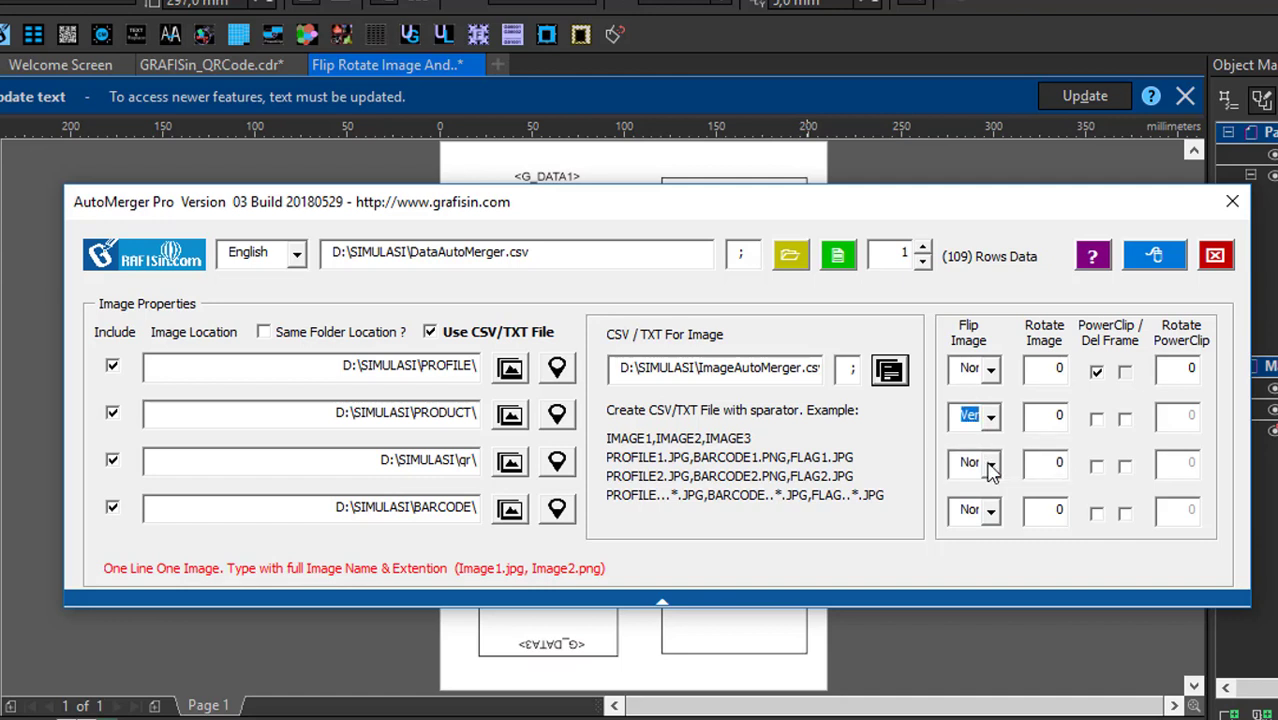
{"action": "left_click", "coordinate": [1127, 421]}
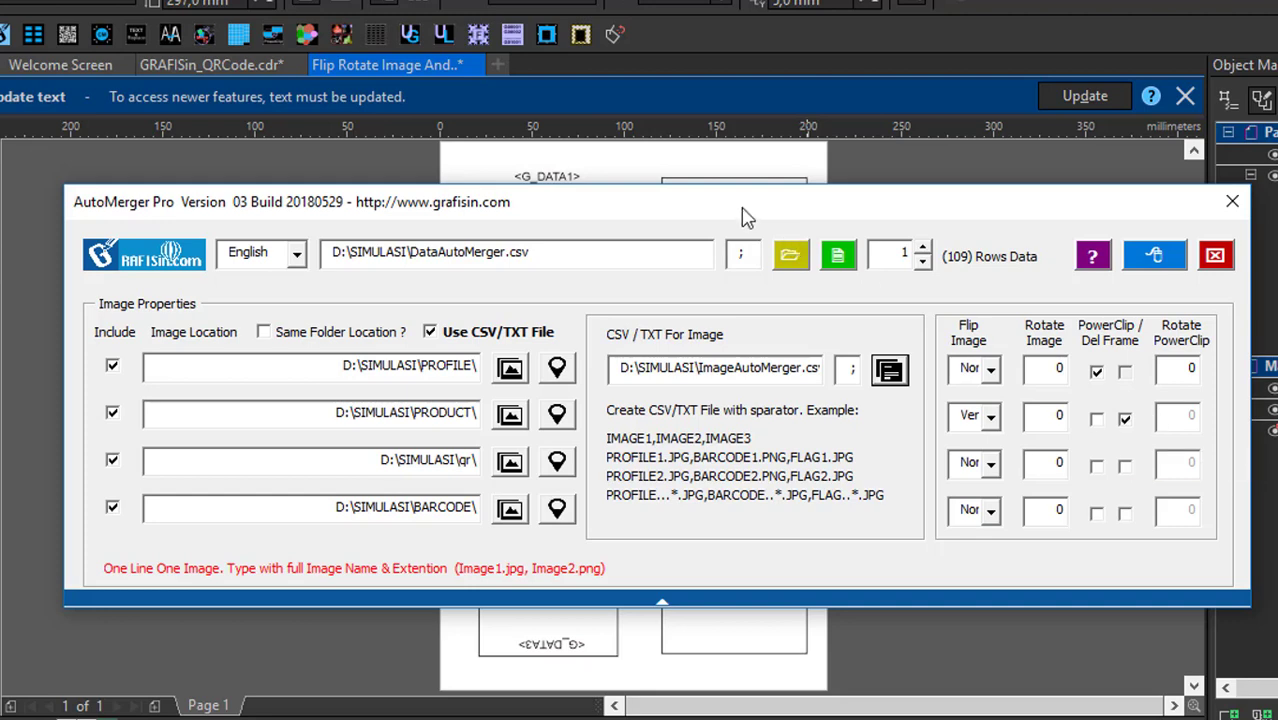
{"action": "left_click_drag", "start_coordinate": [747, 210], "coordinate": [658, 538]}
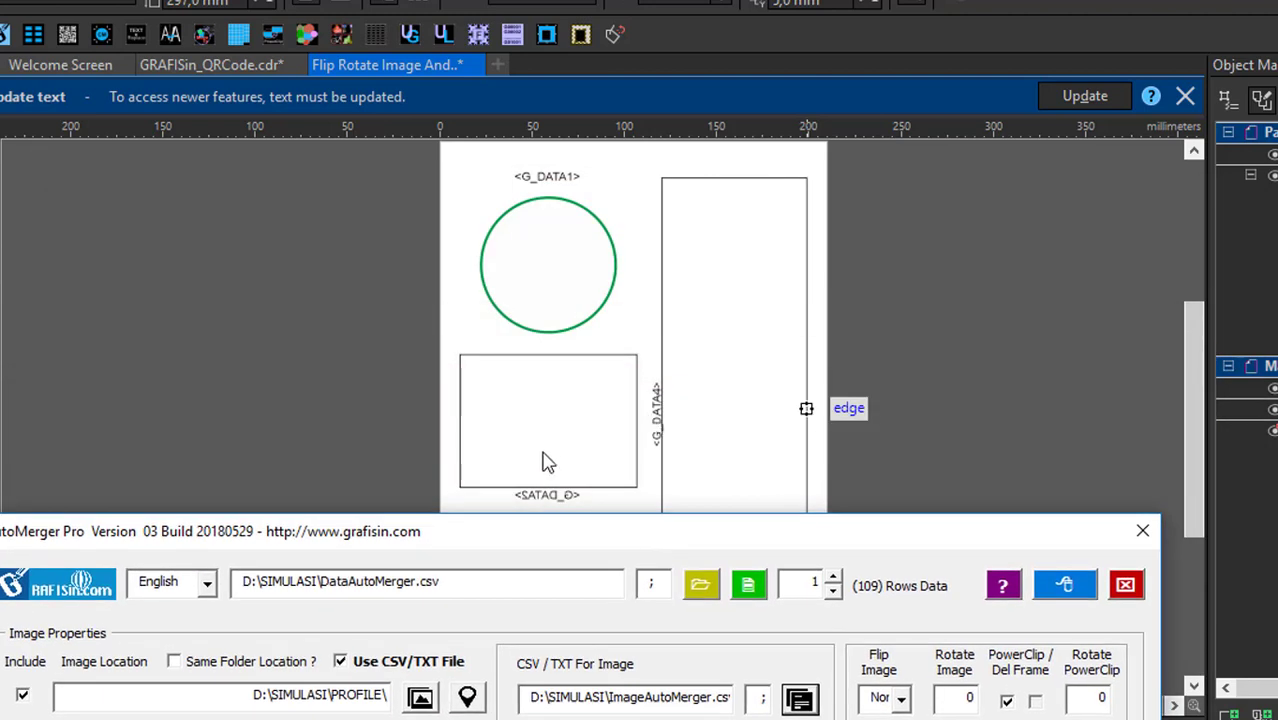
{"action": "left_click_drag", "start_coordinate": [619, 545], "coordinate": [865, 58]}
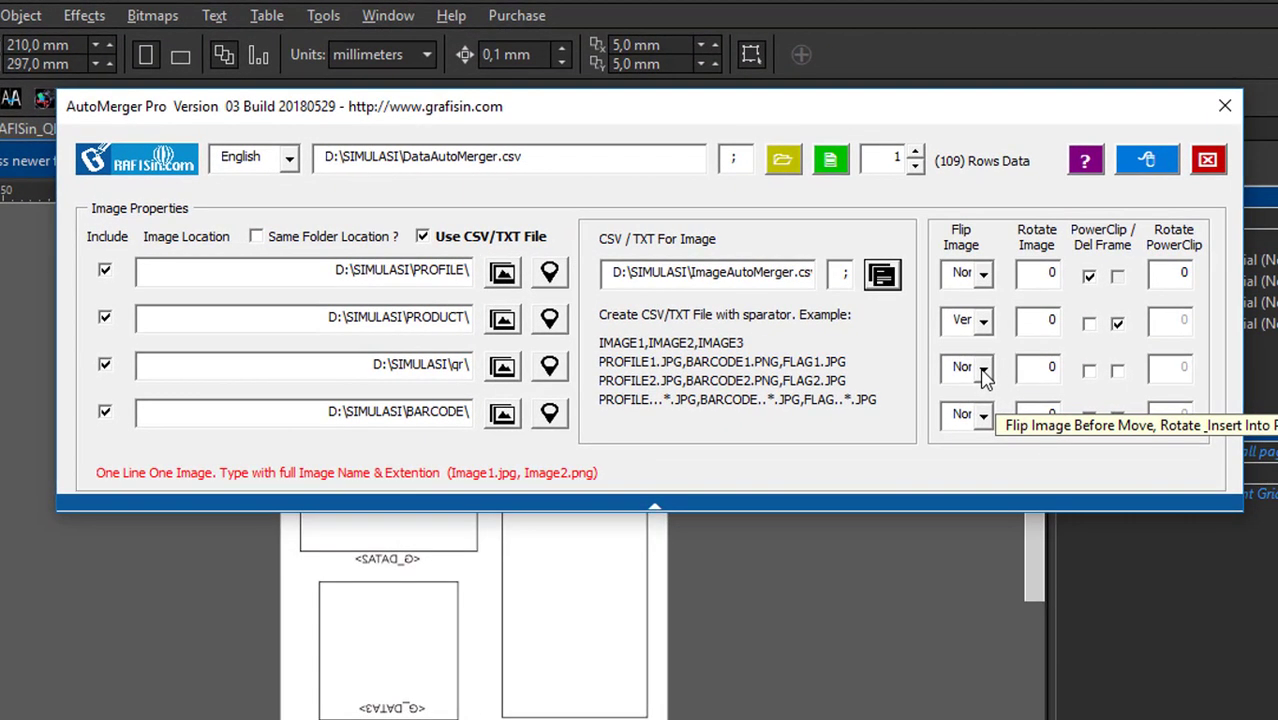
Delete the QR code frame, and give the barcode a PowerClip with 90-degree image rotation.
{"action": "left_click", "coordinate": [1118, 372]}
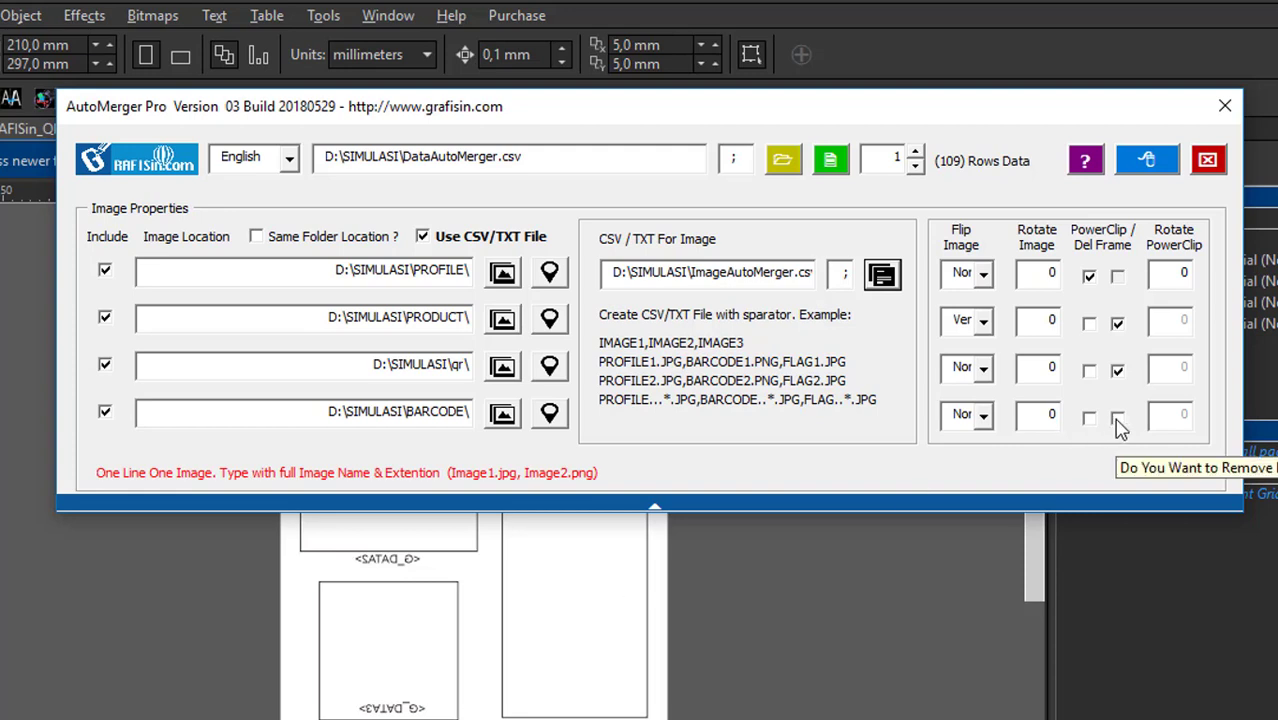
{"action": "left_click", "coordinate": [1023, 421]}
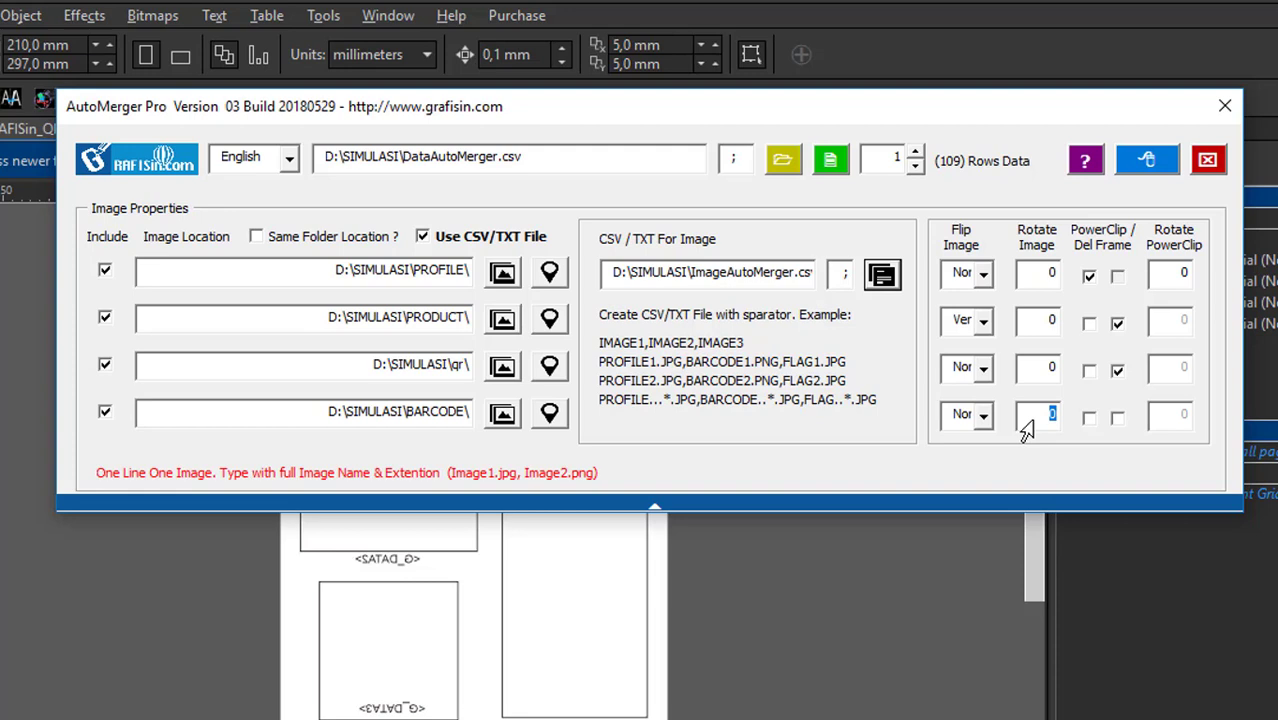
{"action": "left_click", "coordinate": [1089, 419]}
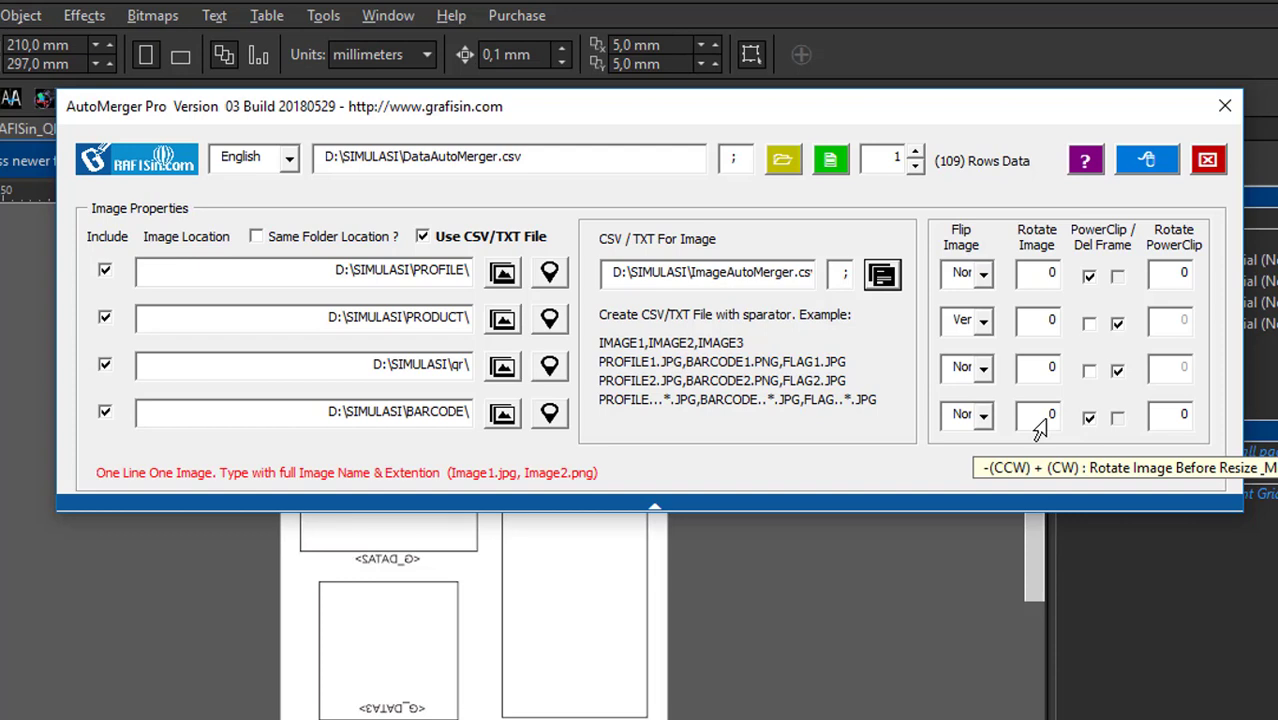
{"action": "left_click", "coordinate": [1037, 420]}
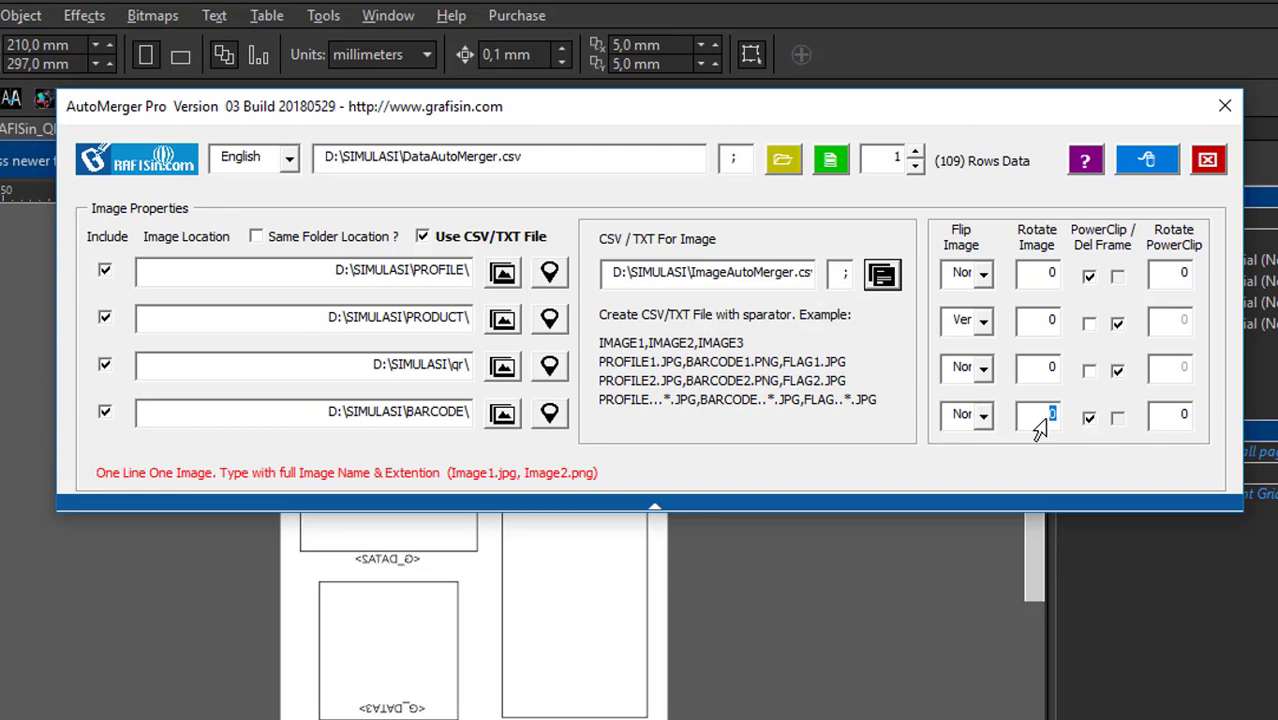
{"action": "type", "text": "90"}
Start merging all 109 data rows and confirm the single-master-design warning.
{"action": "left_click", "coordinate": [1150, 162]}
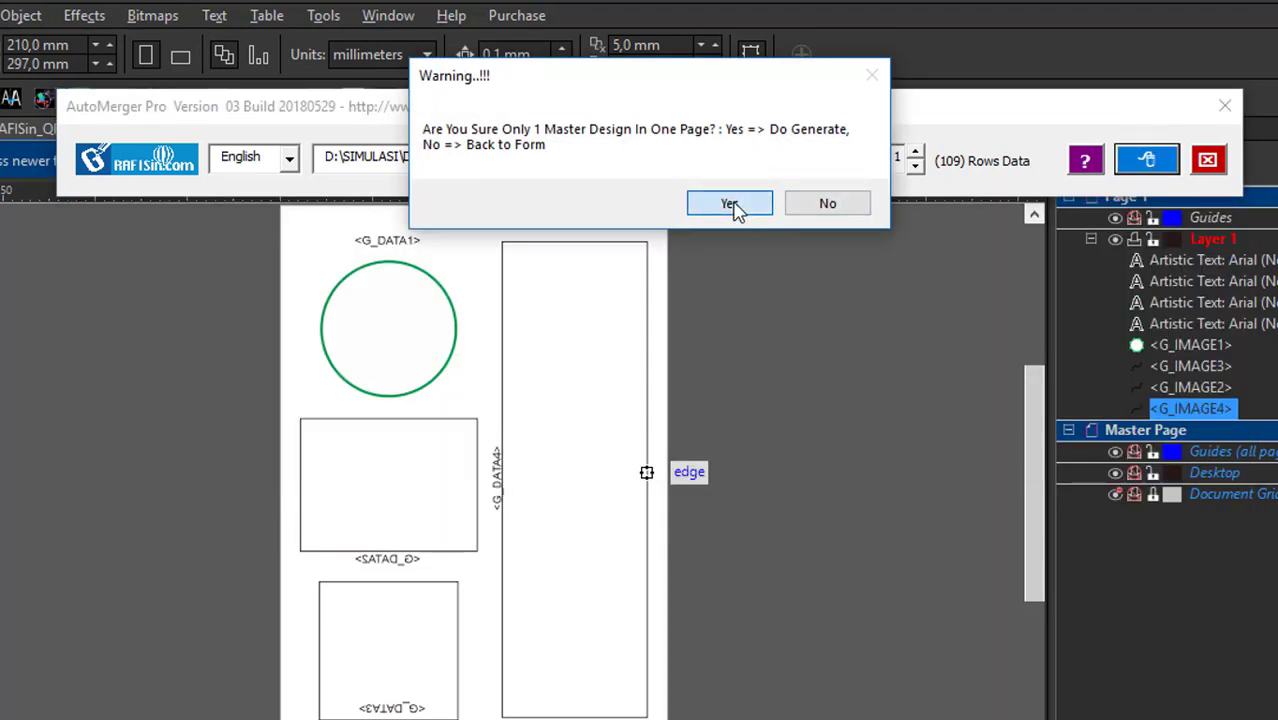
{"action": "left_click_drag", "start_coordinate": [670, 82], "coordinate": [303, 70]}
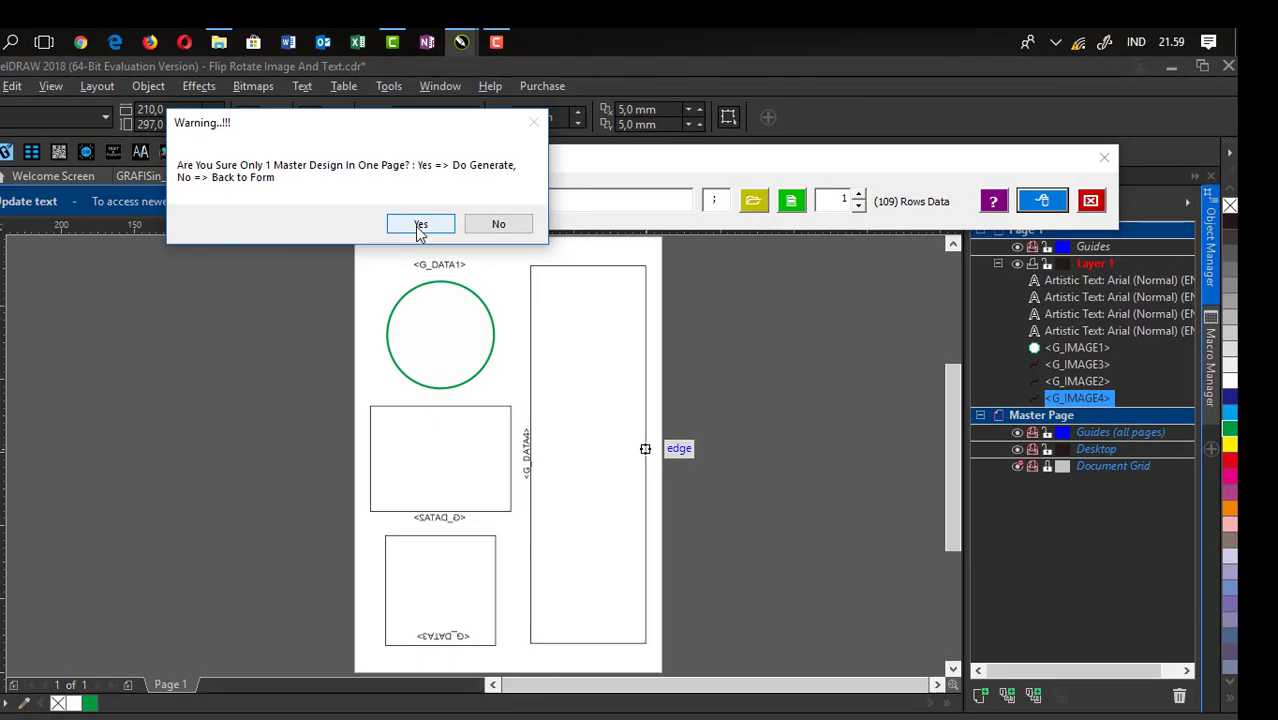
{"action": "left_click", "coordinate": [420, 226]}
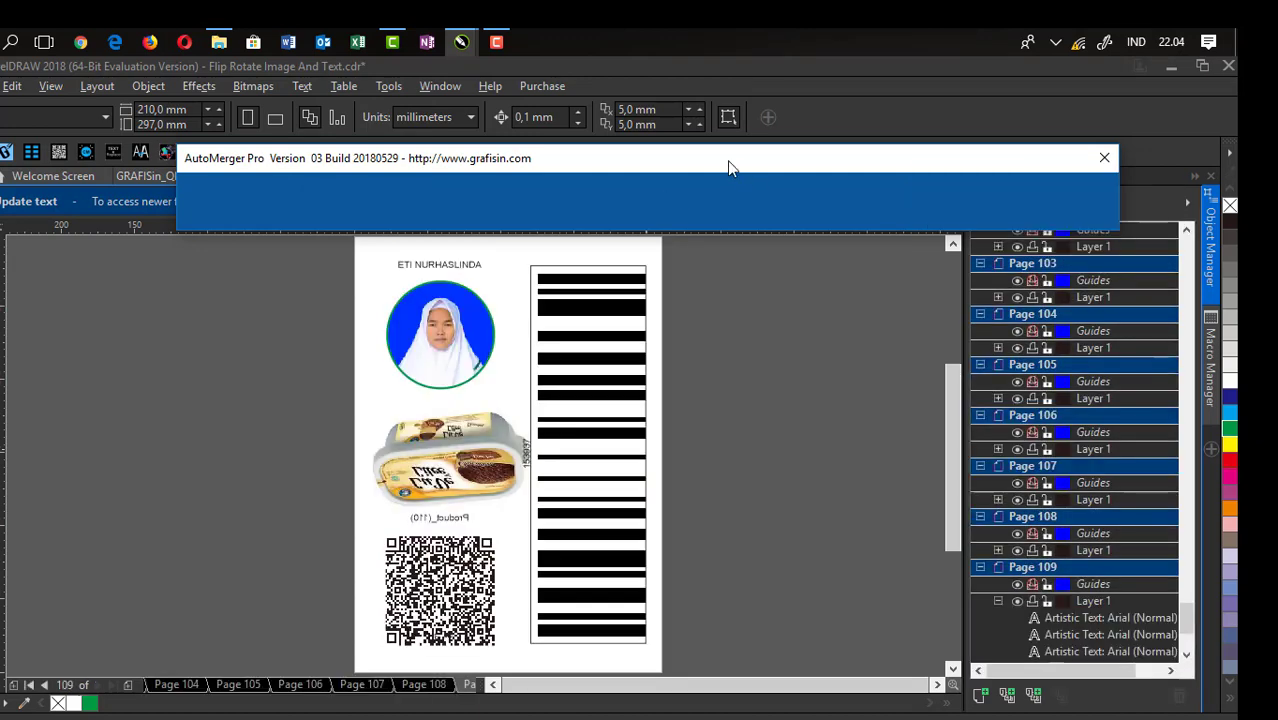
Move the AutoMerger Pro window aside and close it to reveal page 109.
{"action": "left_click_drag", "start_coordinate": [724, 163], "coordinate": [588, 410]}
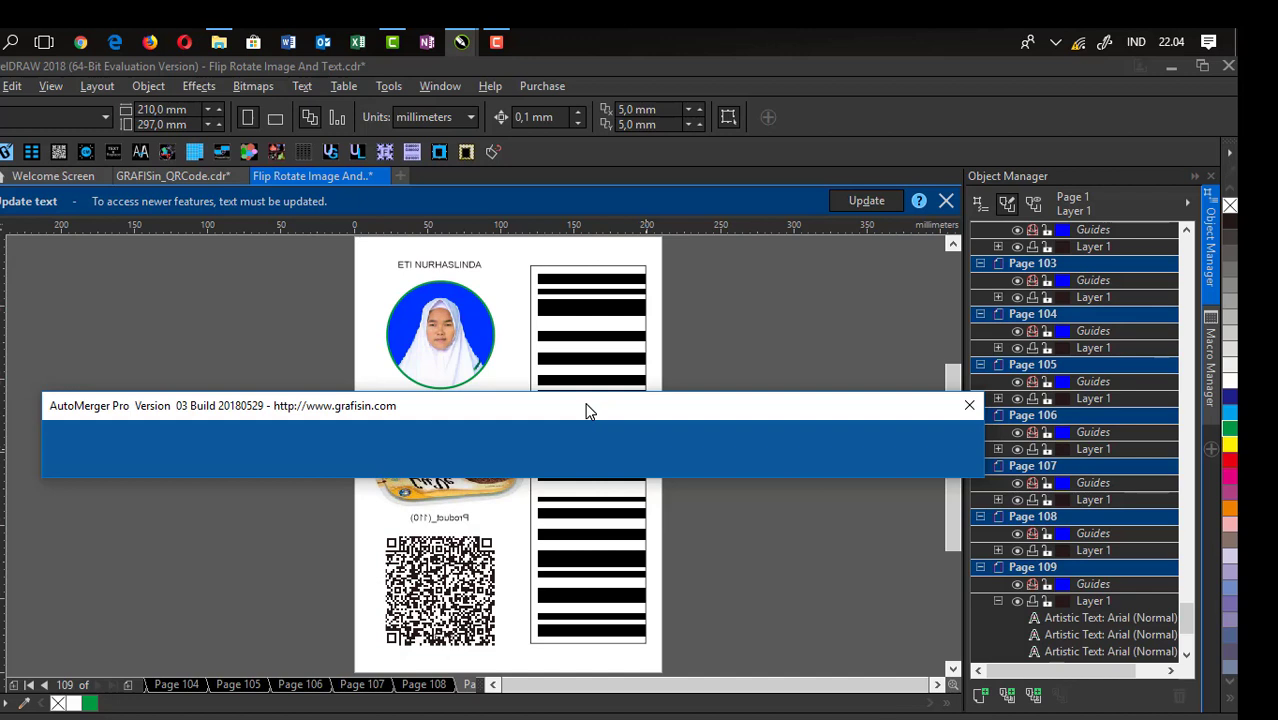
{"action": "left_click_drag", "start_coordinate": [803, 411], "coordinate": [780, 359]}
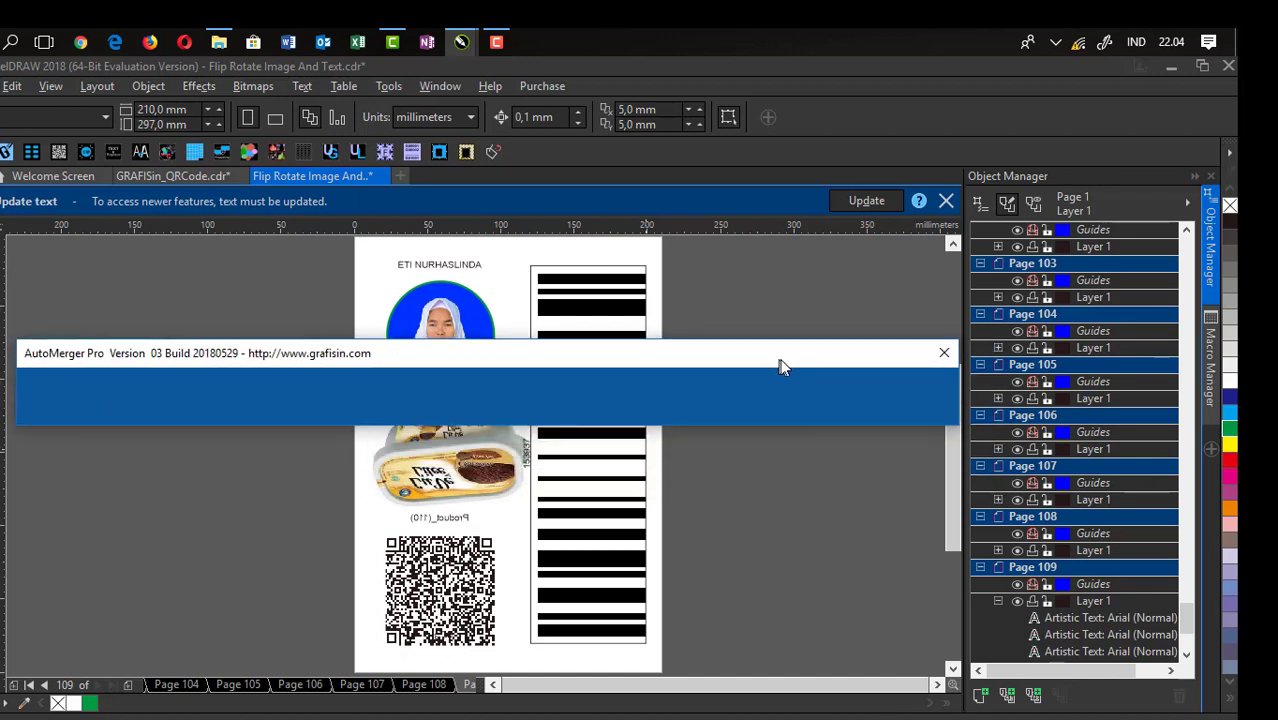
{"action": "left_click", "coordinate": [945, 354]}
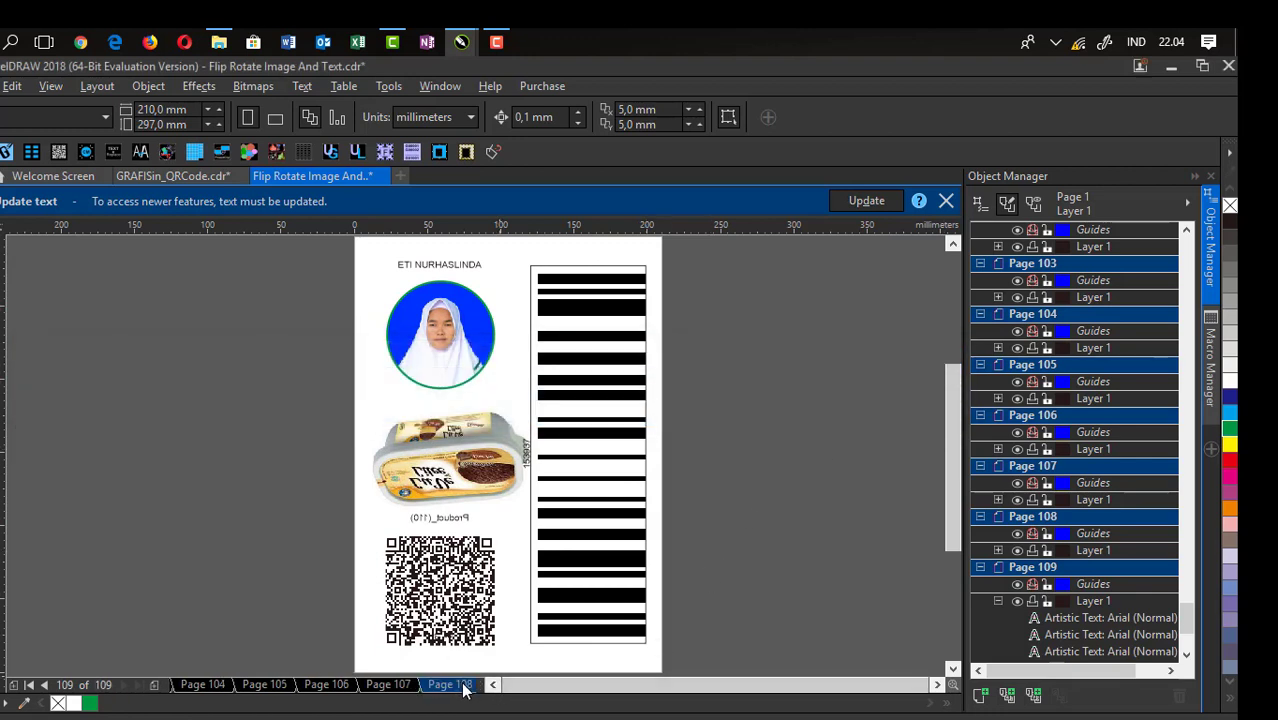
Page back from 109 to page 105, then jump to page 1.
{"action": "left_click", "coordinate": [455, 685]}
{"action": "left_click", "coordinate": [328, 685]}
{"action": "left_click", "coordinate": [203, 684]}
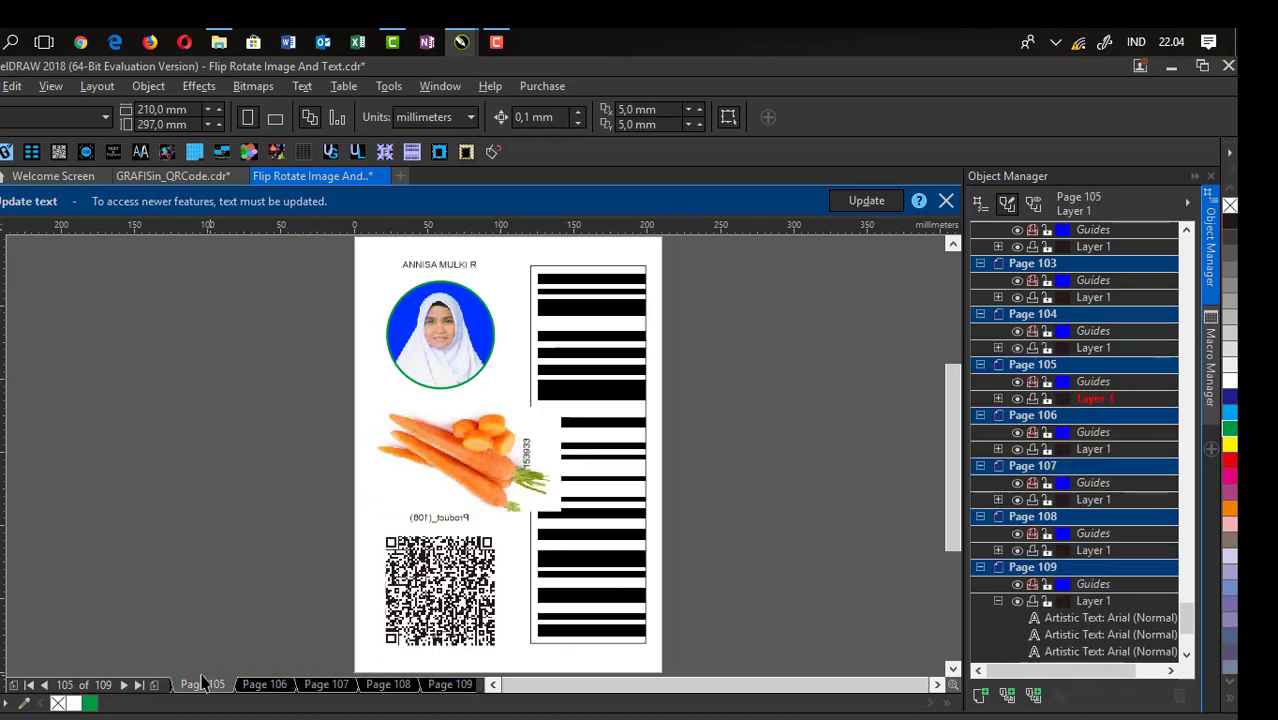
{"action": "left_click", "coordinate": [29, 685]}
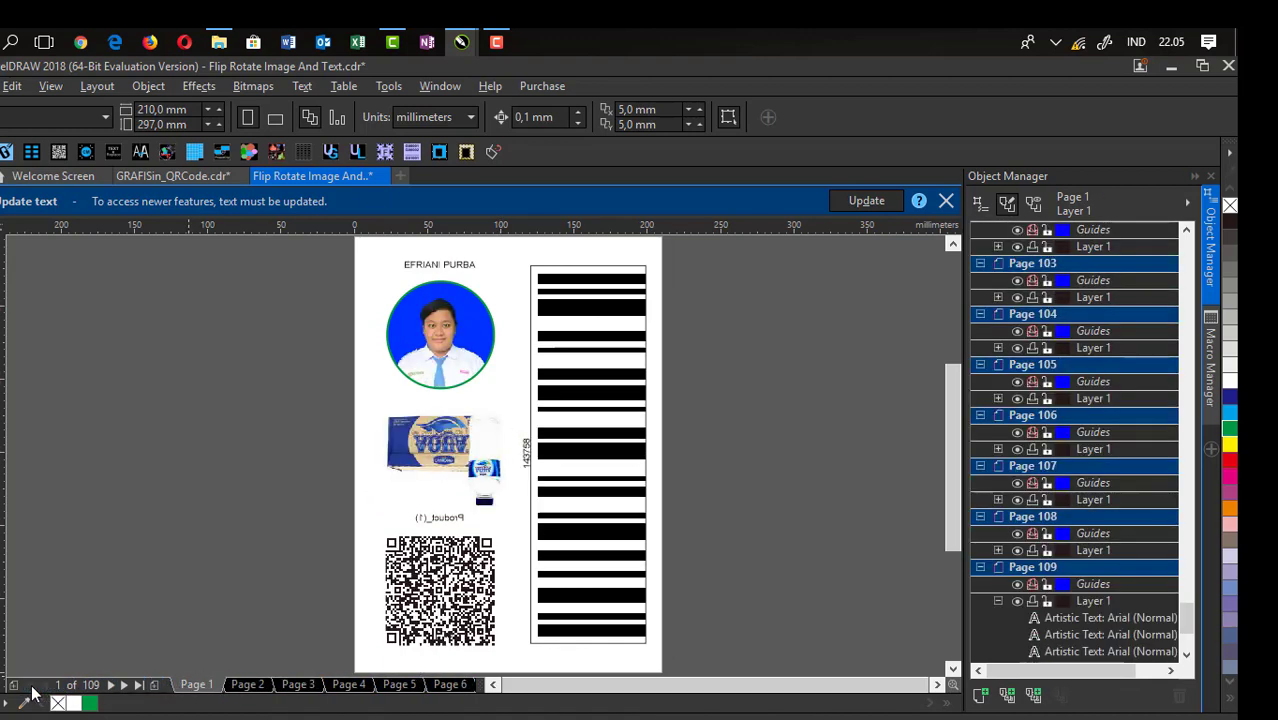
Browse forward through merged pages 2 to 7.
{"action": "left_click", "coordinate": [250, 687]}
{"action": "left_click", "coordinate": [291, 688]}
{"action": "left_click", "coordinate": [327, 690]}
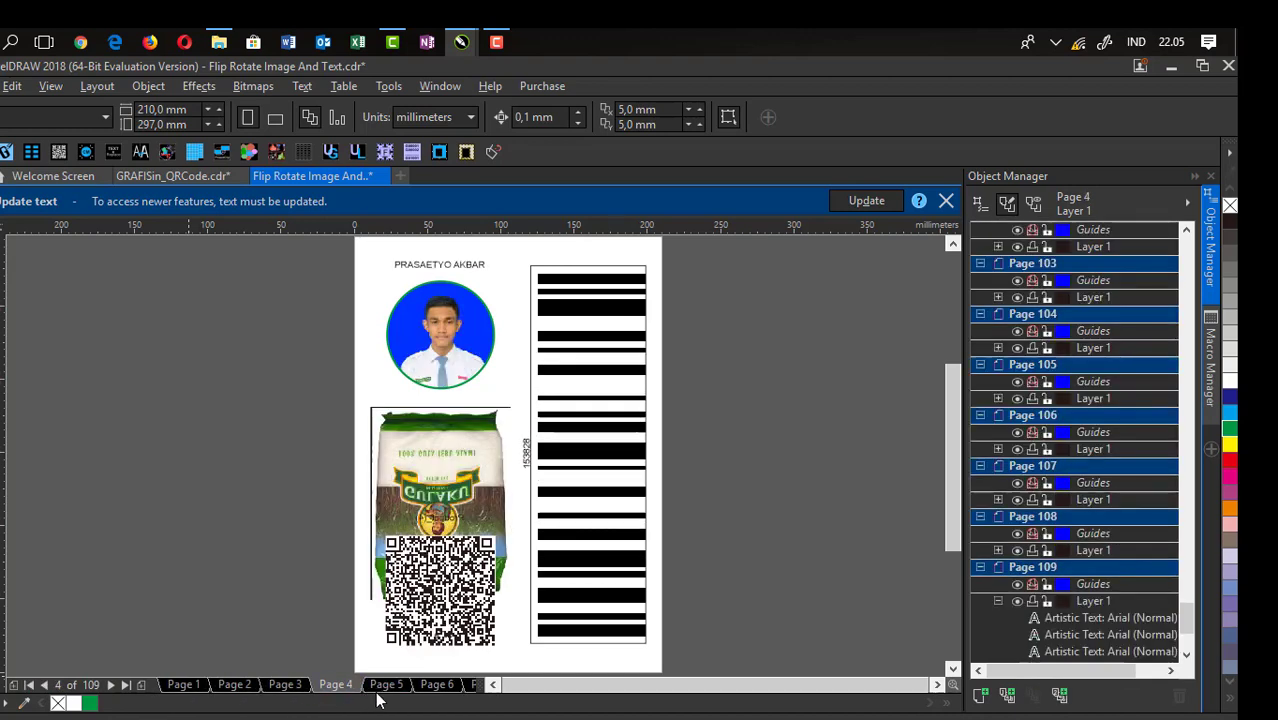
{"action": "left_click", "coordinate": [388, 688]}
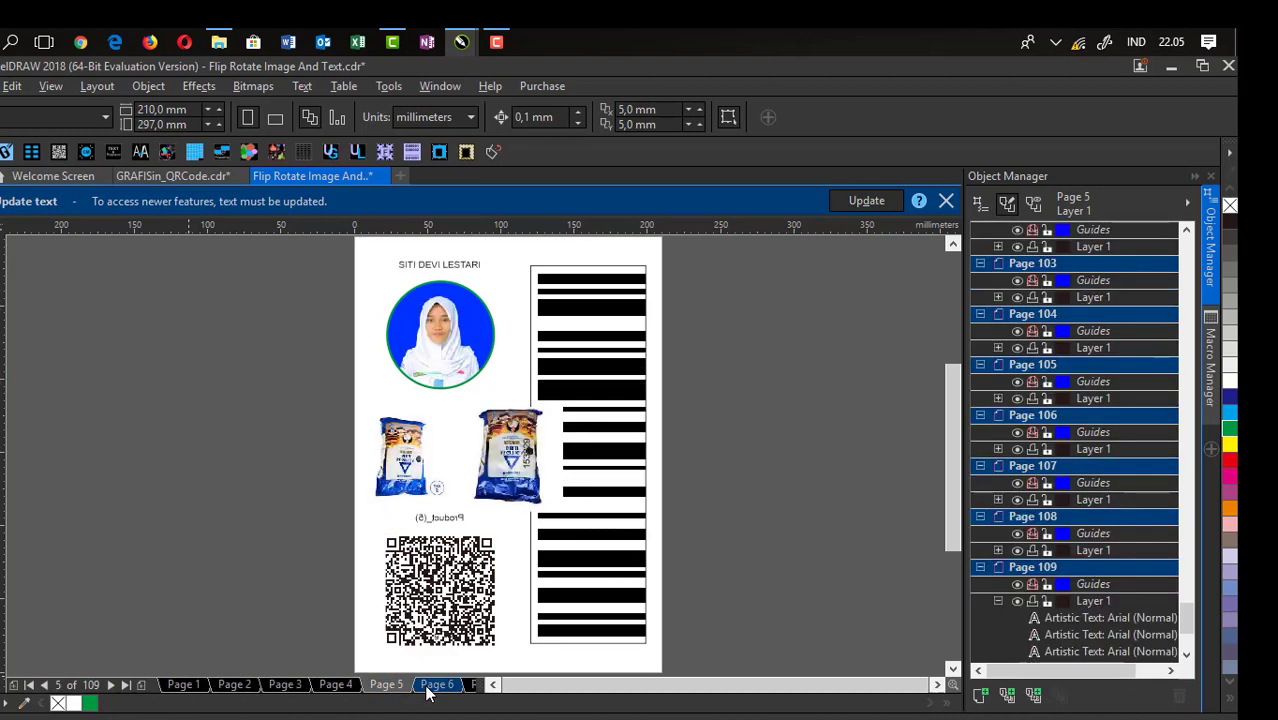
{"action": "left_click", "coordinate": [437, 688]}
{"action": "left_click", "coordinate": [473, 688]}
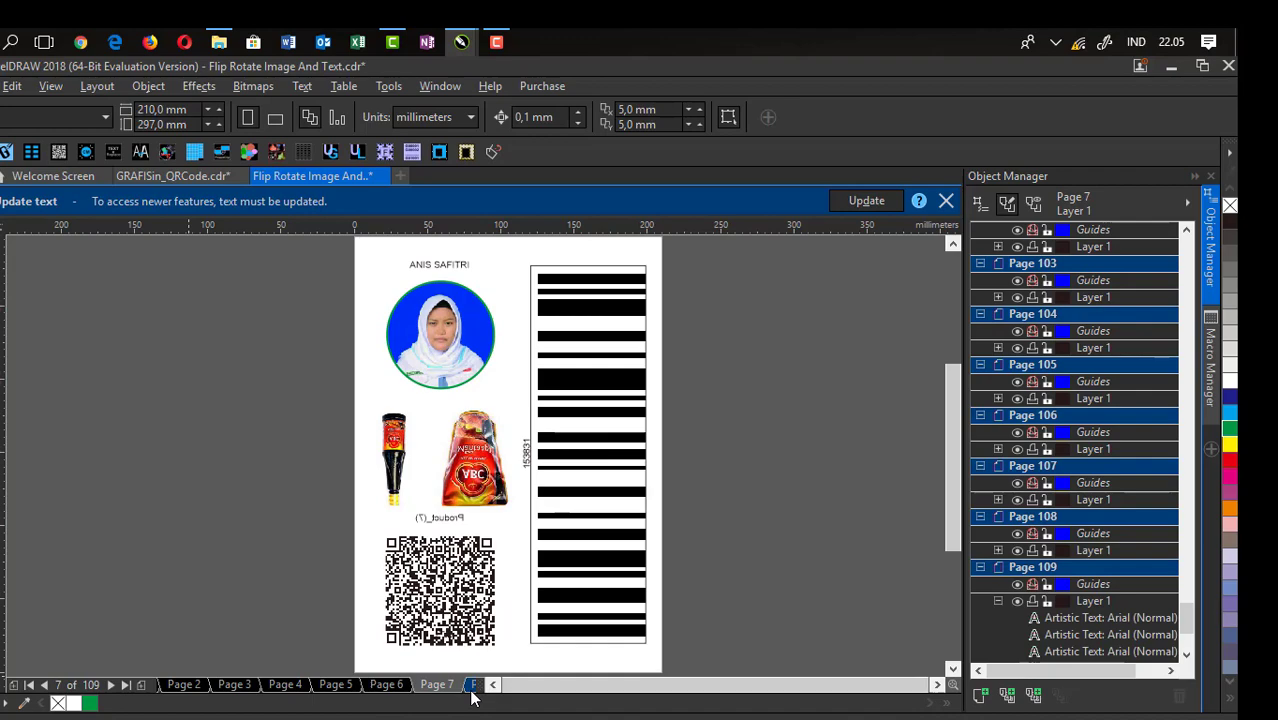